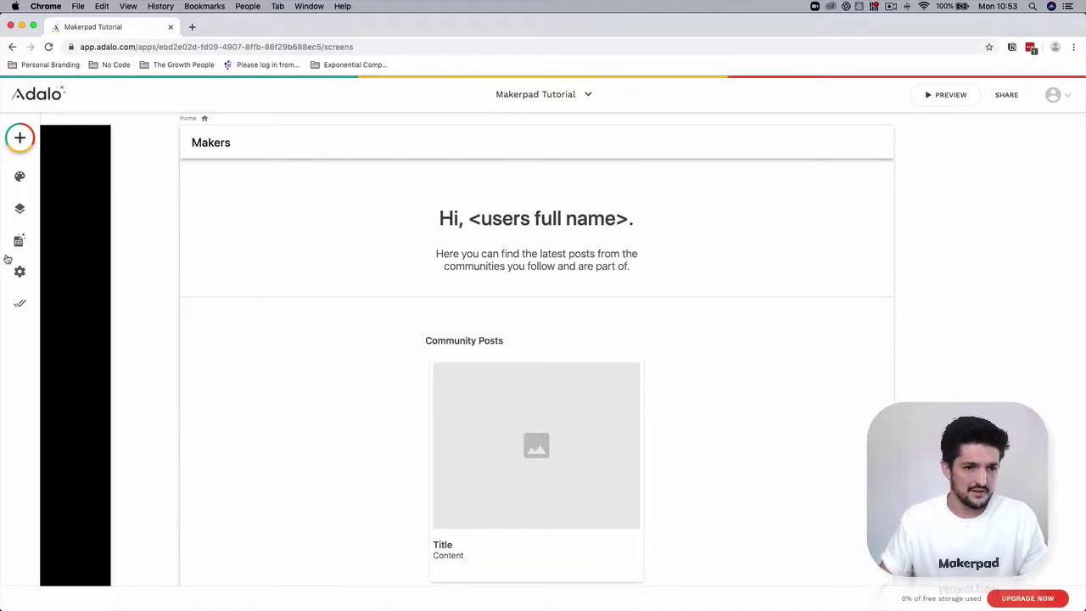
Step: Open the Database panel to view the collections, which contain only Users so far
click(20, 241)
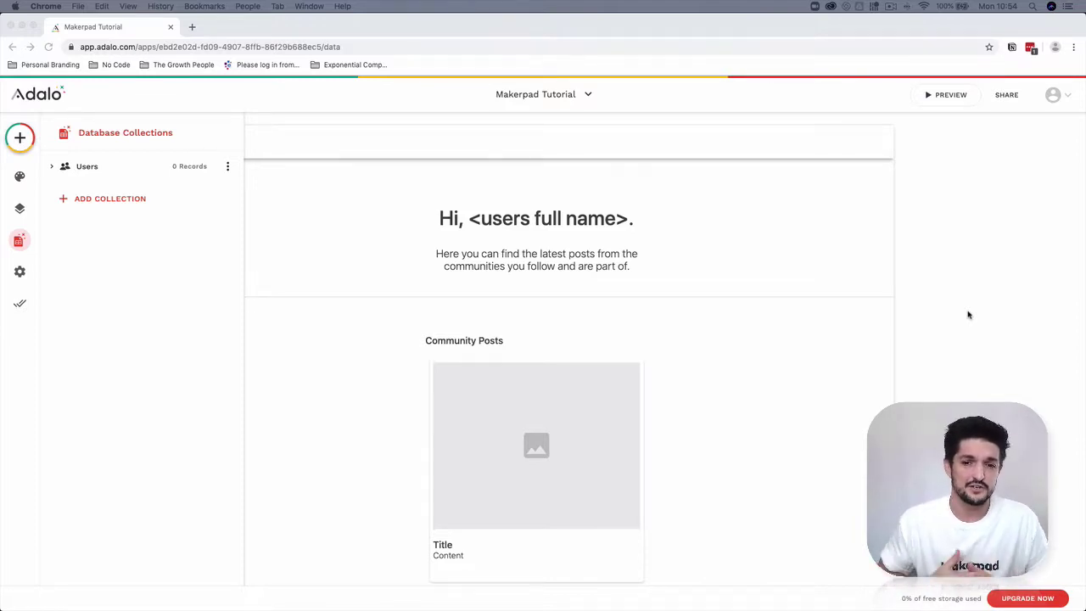
Step: Expand Users to show its Email, Password, Username and Full Name properties
click(52, 171)
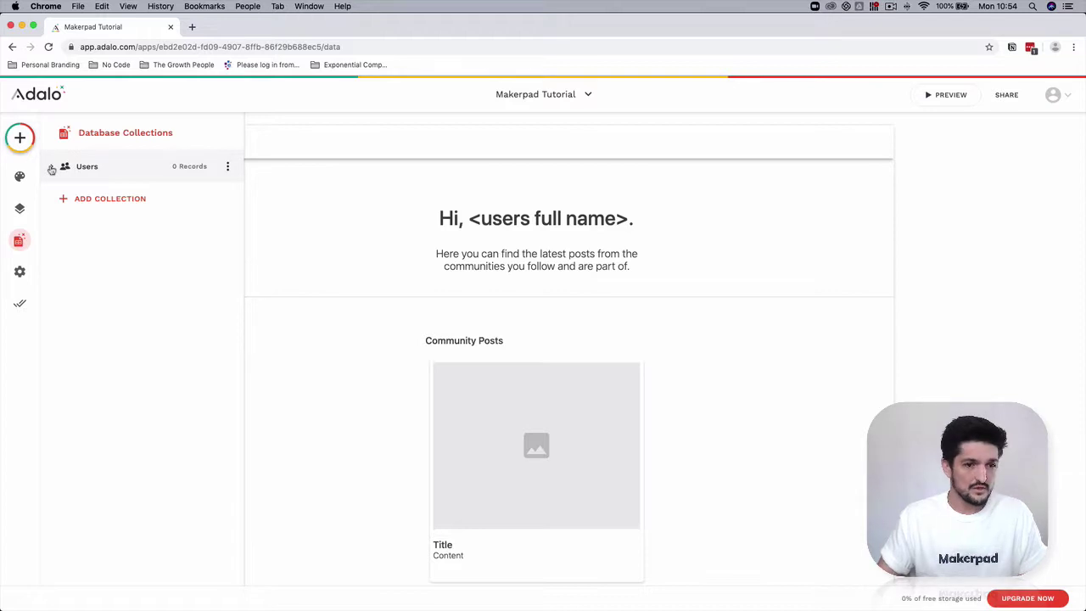
click(119, 167)
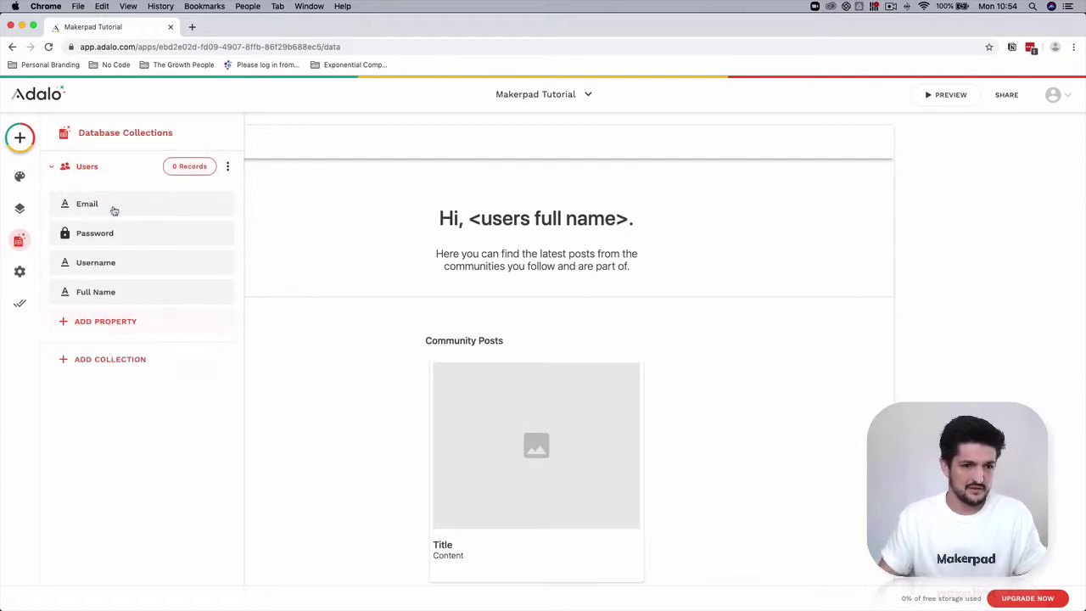
Step: Add an Image-type property called Profile Photo to the Users collection
click(133, 323)
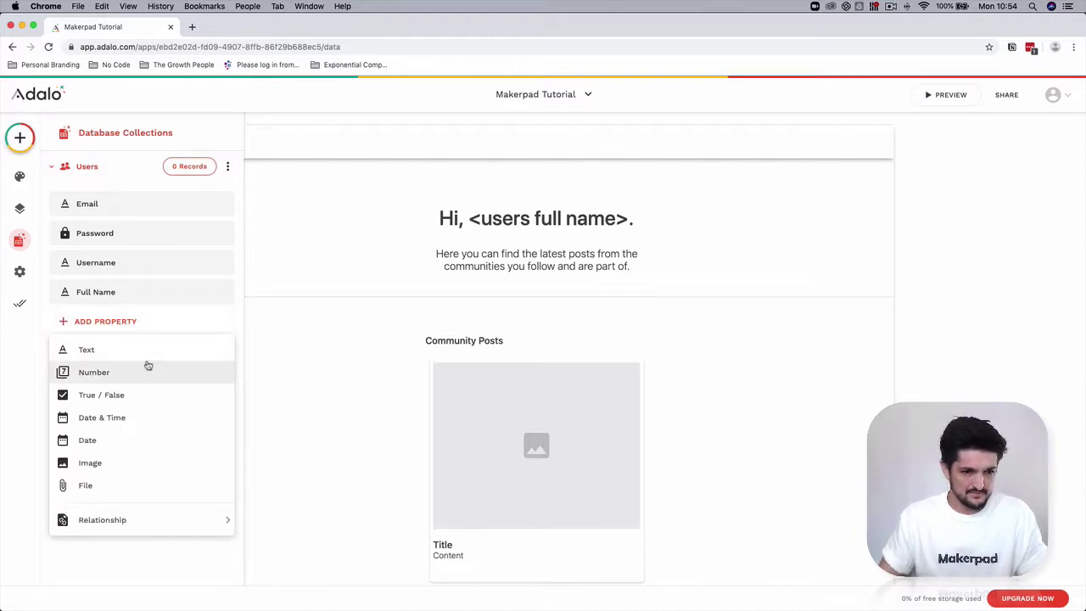
click(149, 462)
triple_click(127, 409)
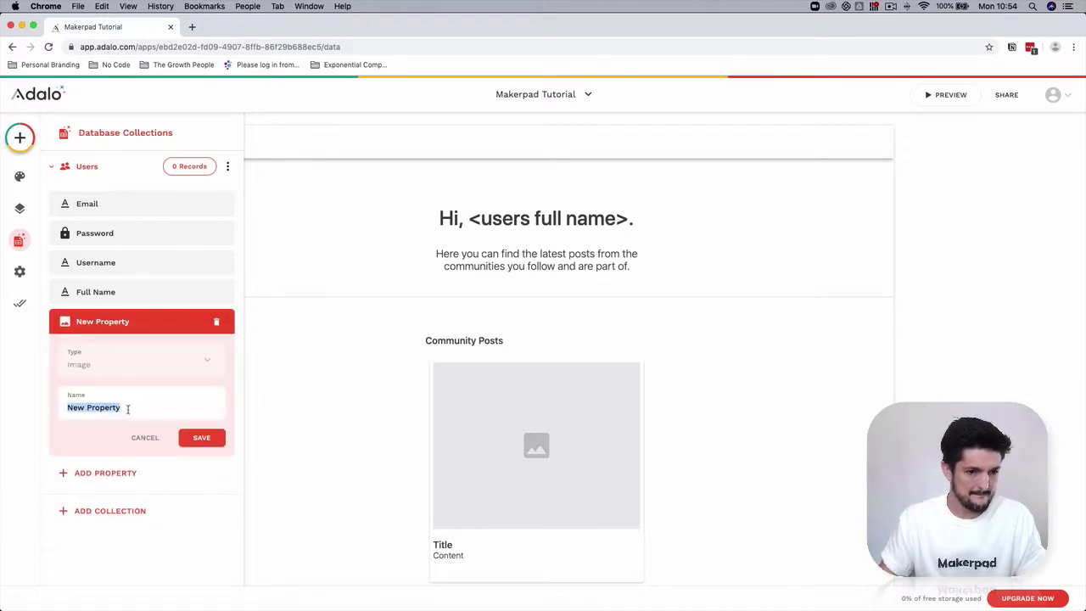
text(Profile P)
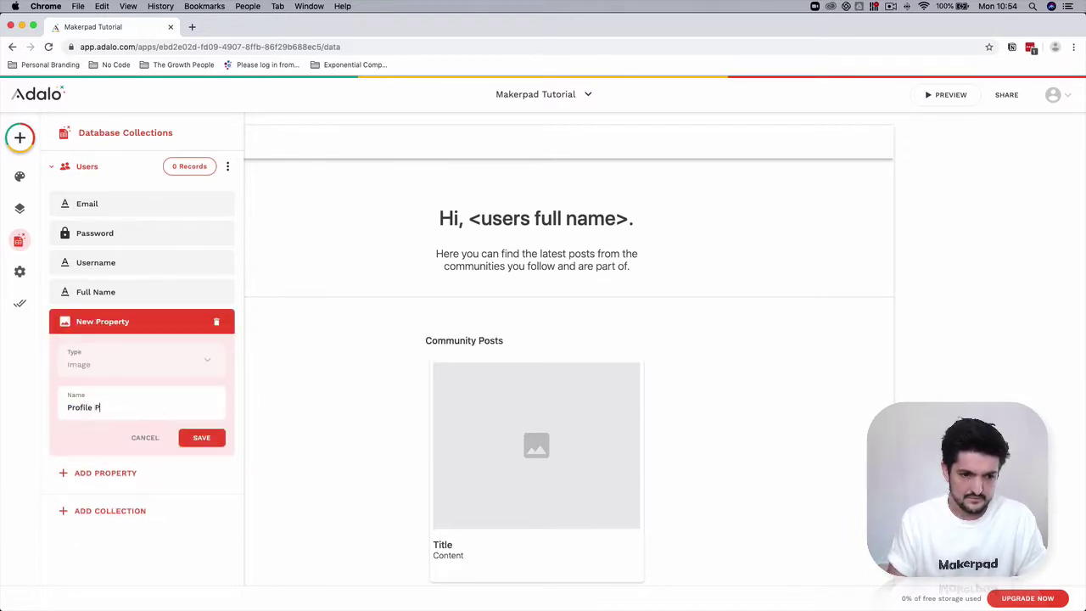
text(gh)
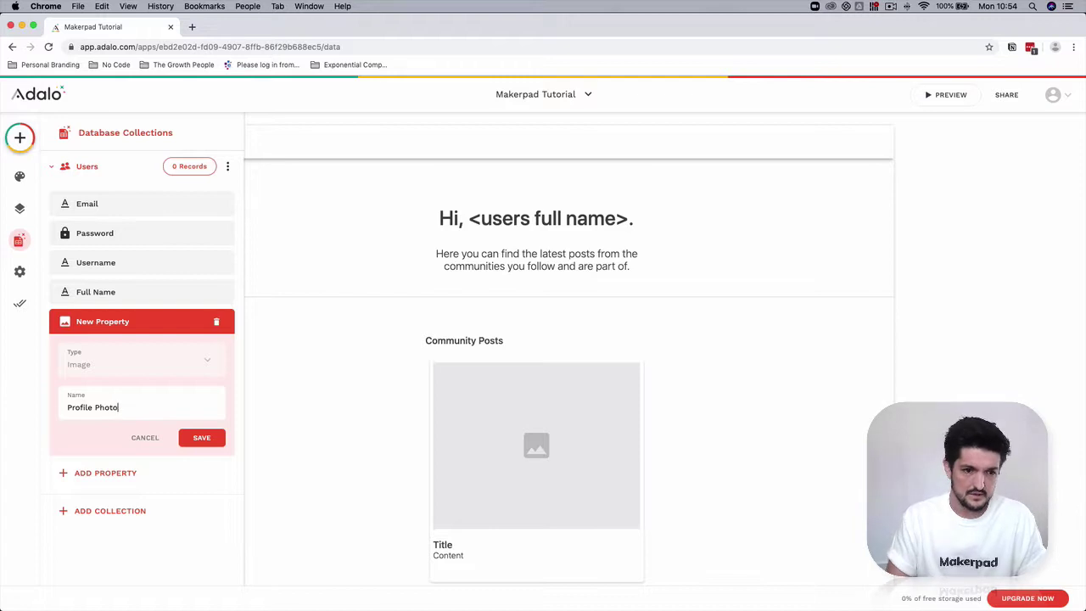
click(206, 440)
Step: Add a Text-type property called About You to the Users collection
click(142, 356)
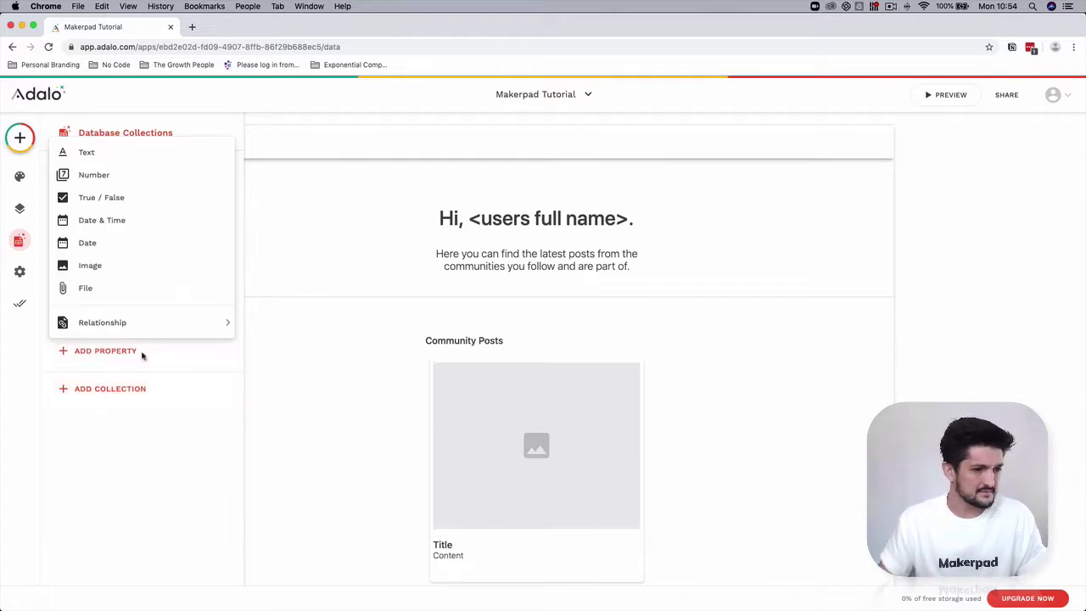
click(128, 155)
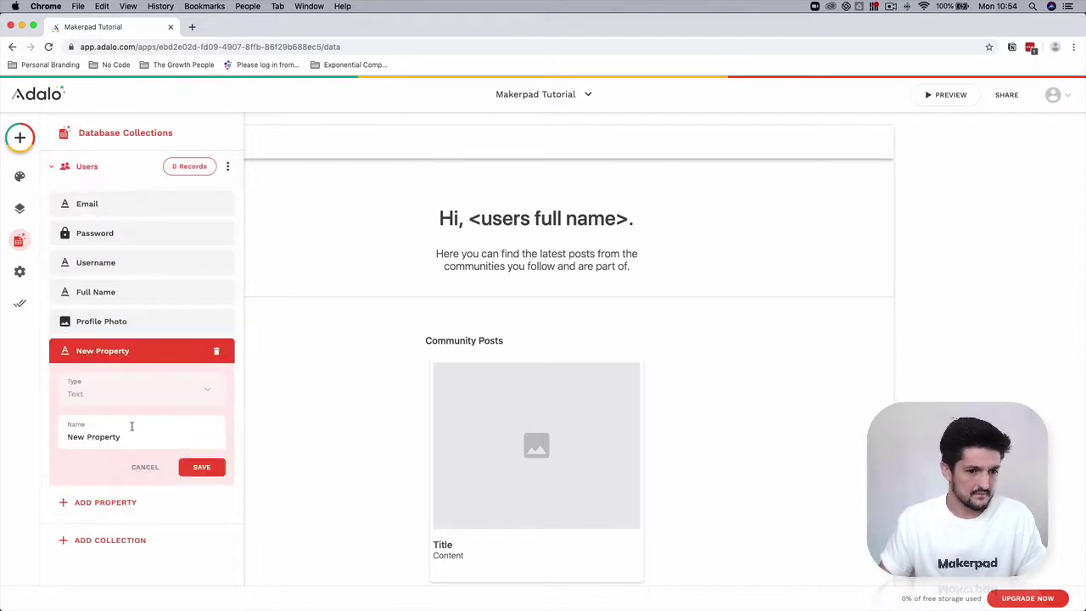
triple_click(131, 438)
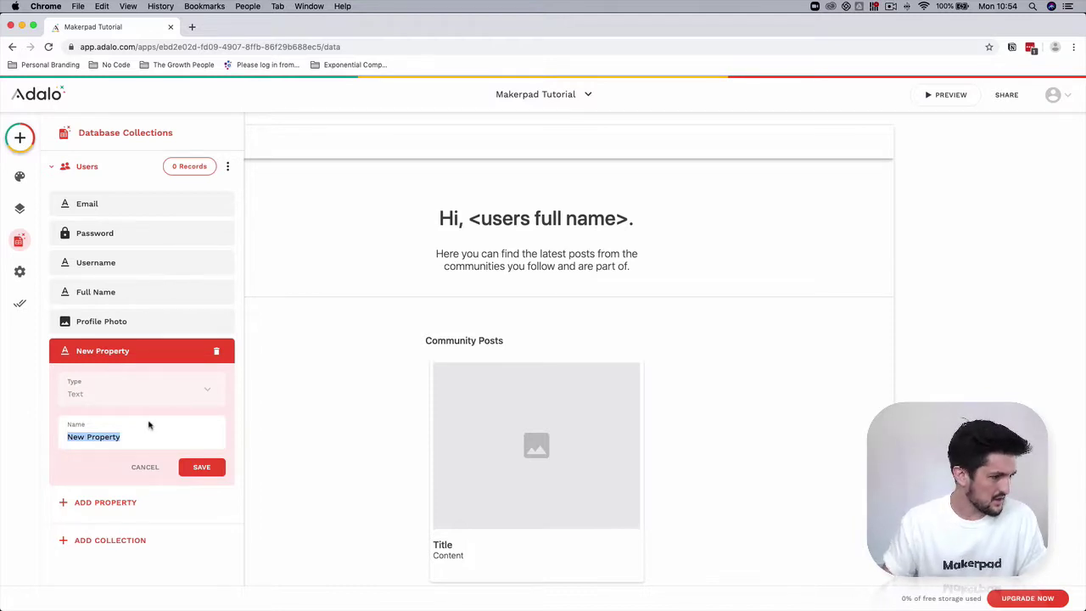
text(About You)
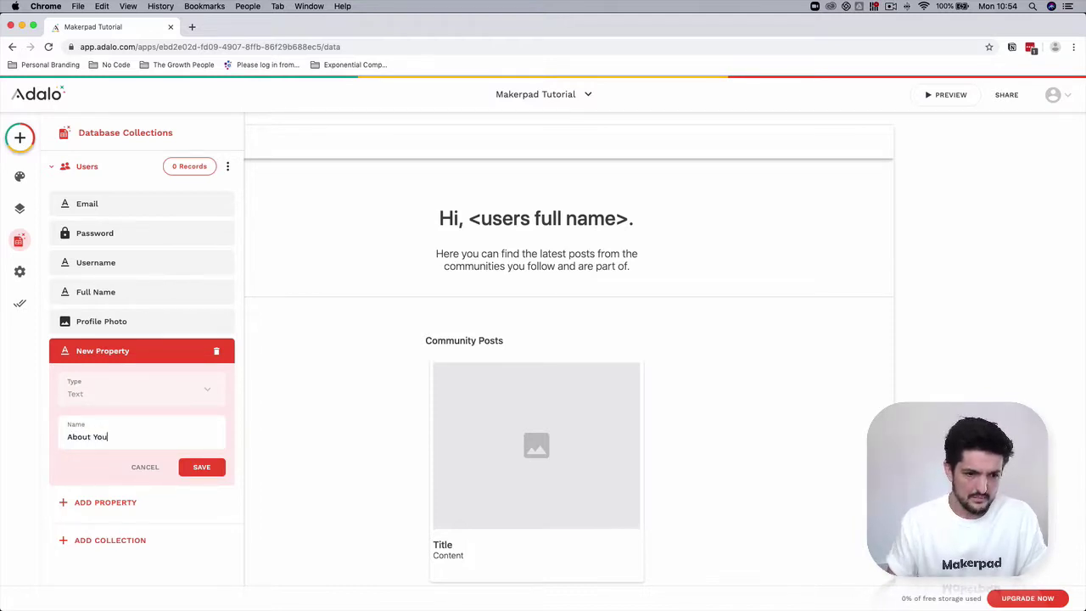
click(201, 467)
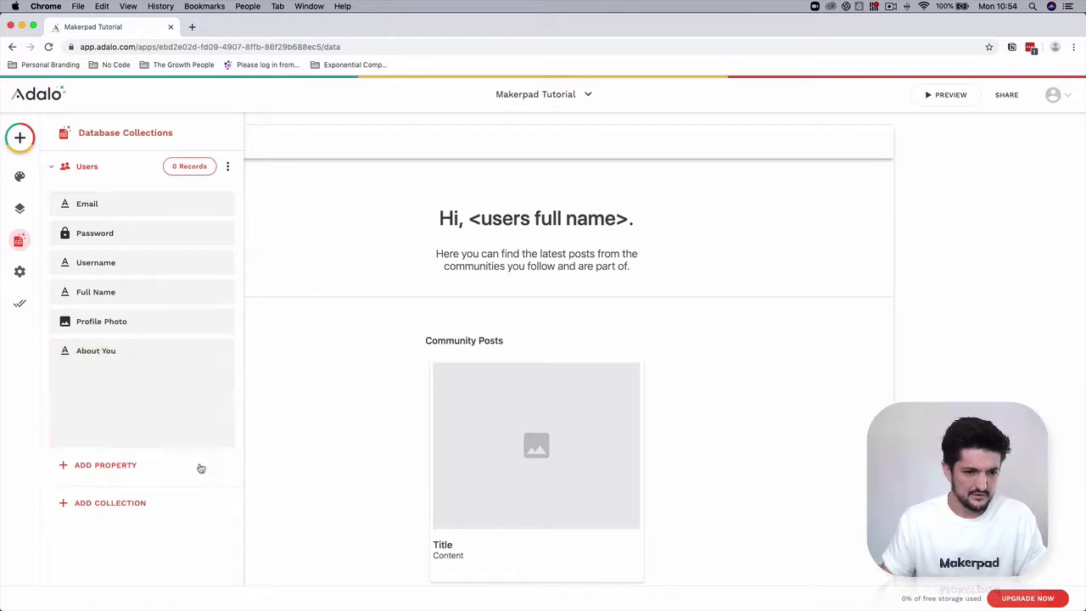
Step: Add a Text-type property called Country of Residence to the Users collection
click(143, 384)
mouse_move(145, 368)
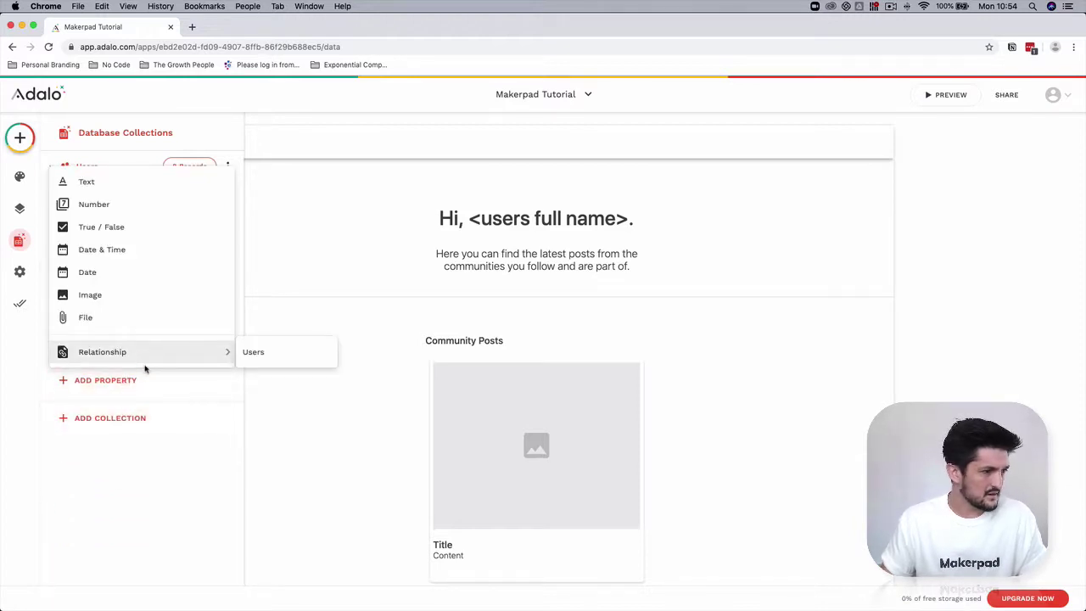
click(138, 184)
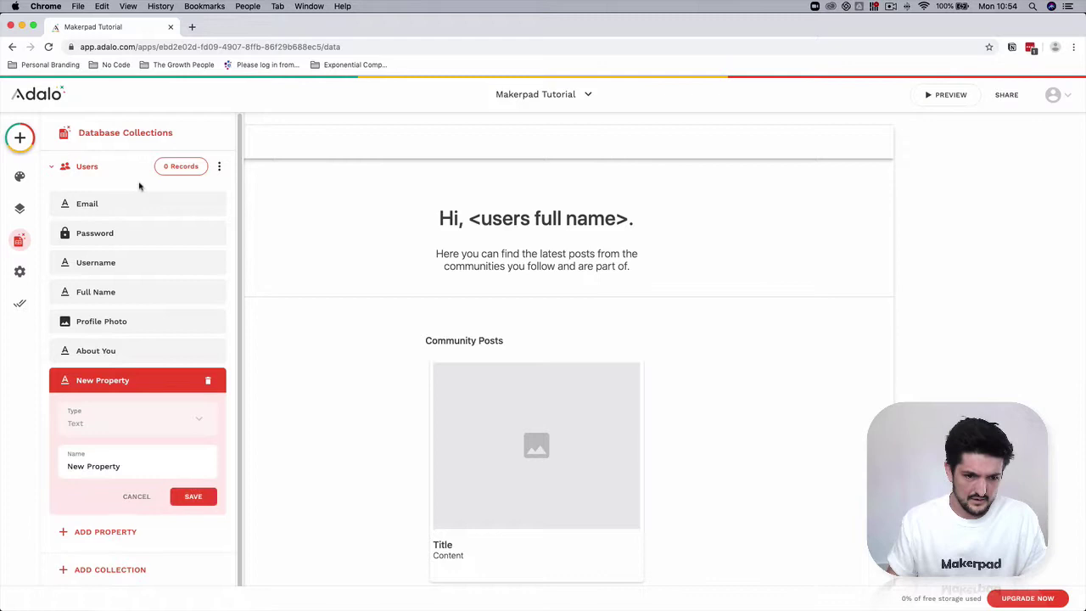
click(133, 466)
key(alt+shift+Left)
key(alt+shift+Left)
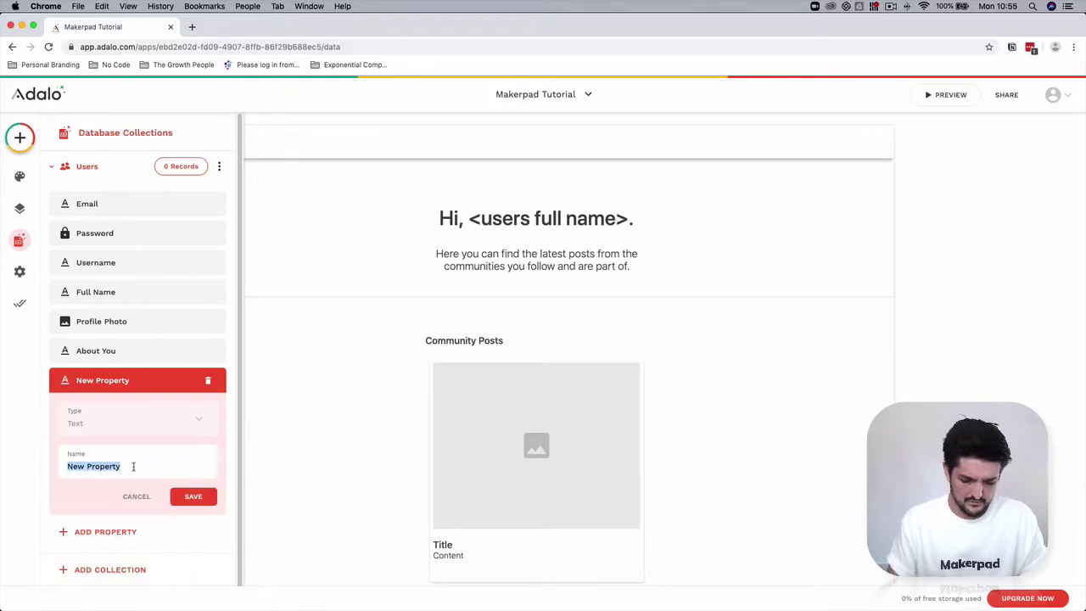
text(Cout)
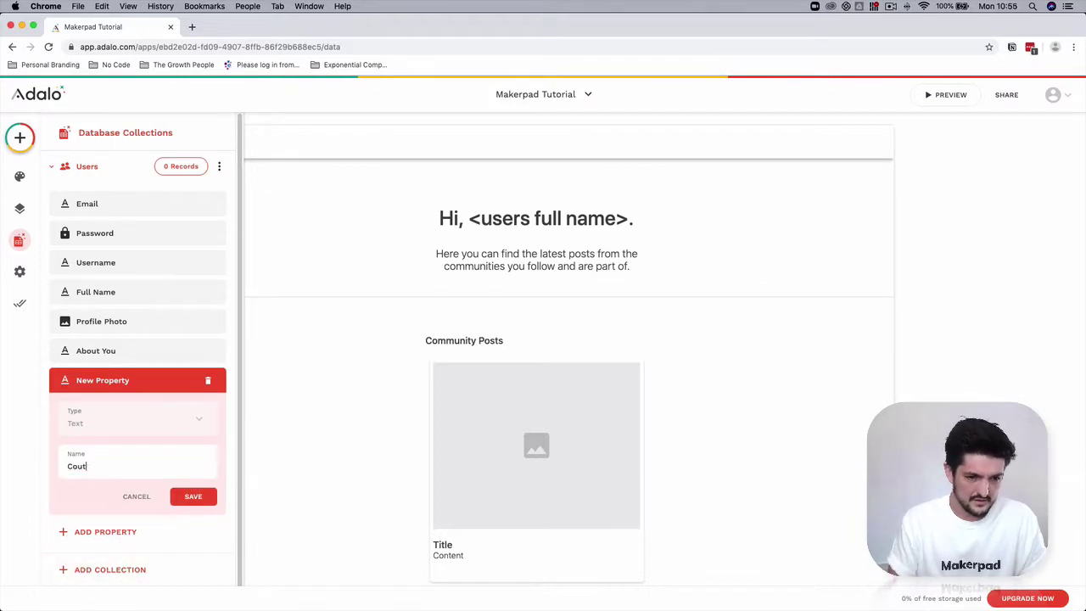
text(rytry of )
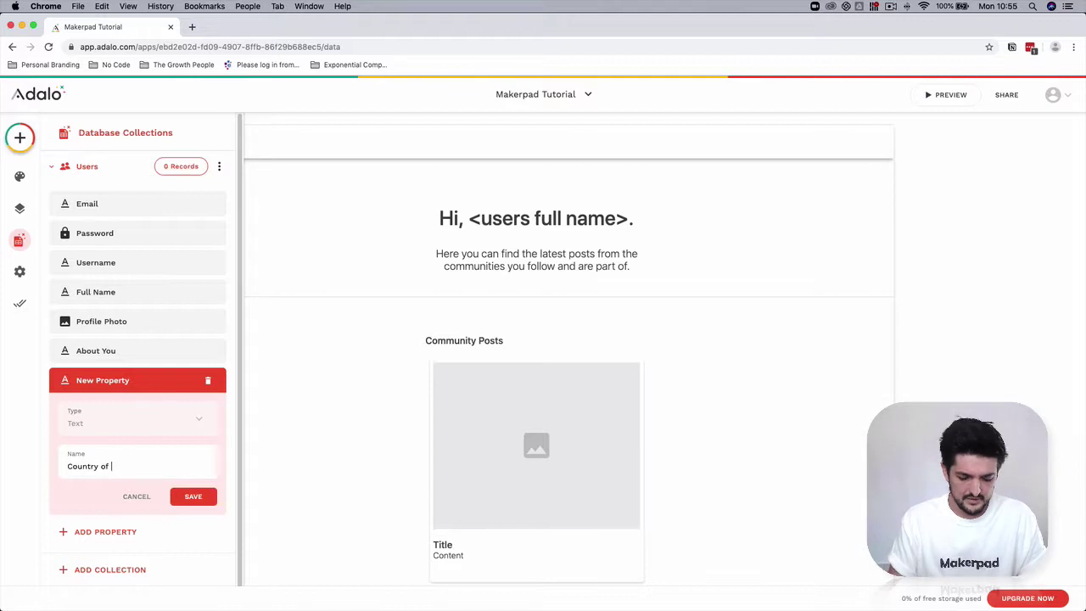
text(REsio)
key(BackSpace)
key(BackSpace)
key(BackSpace)
key(BackSpace)
text(e)
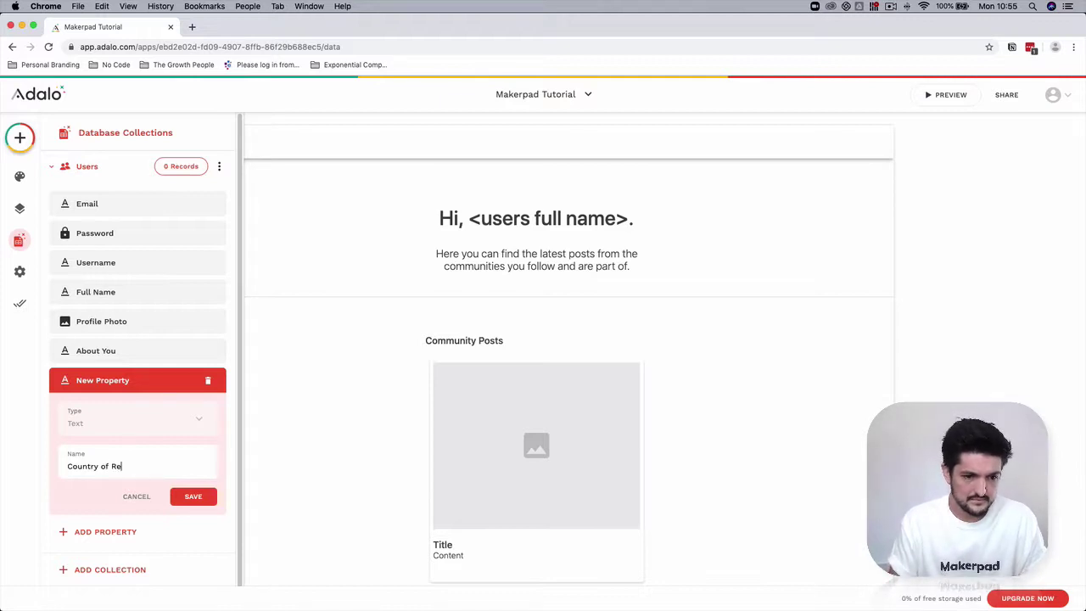
text(sidence)
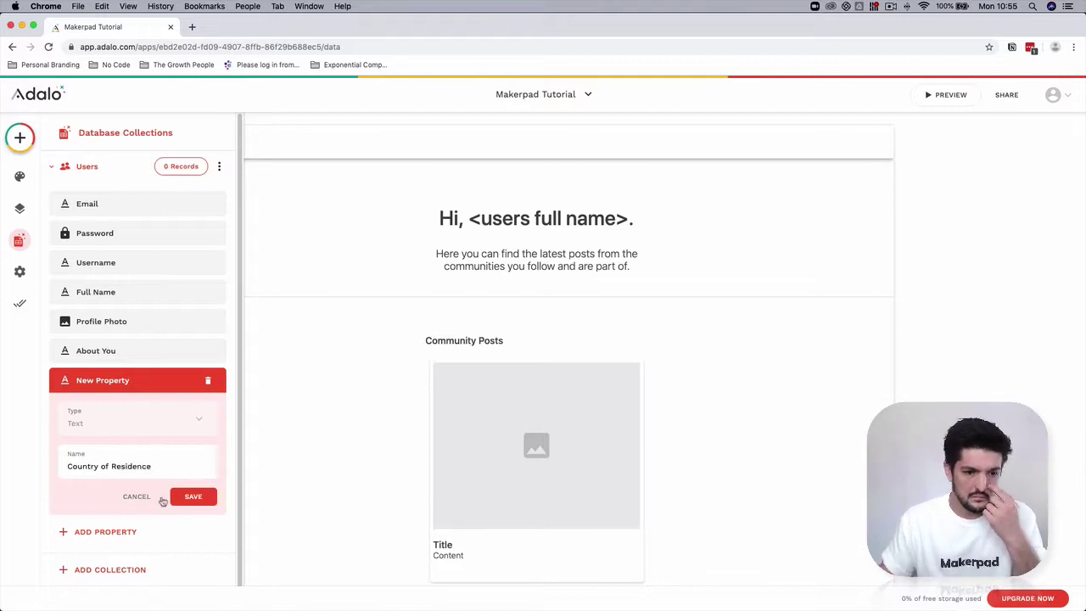
click(190, 496)
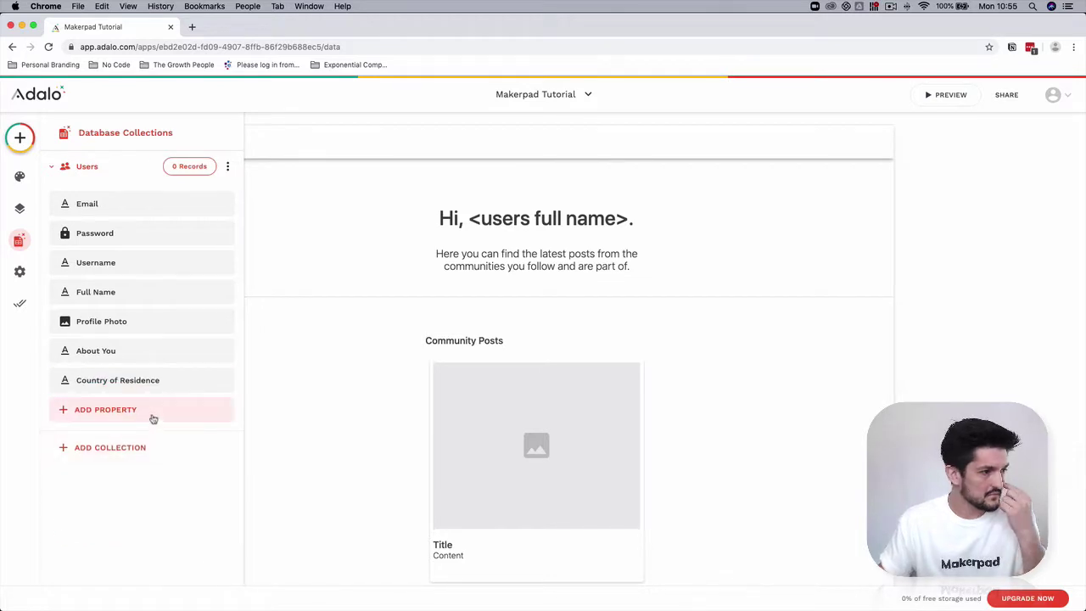
Step: Add a Text property named Shipping Address 1 to Users
click(152, 415)
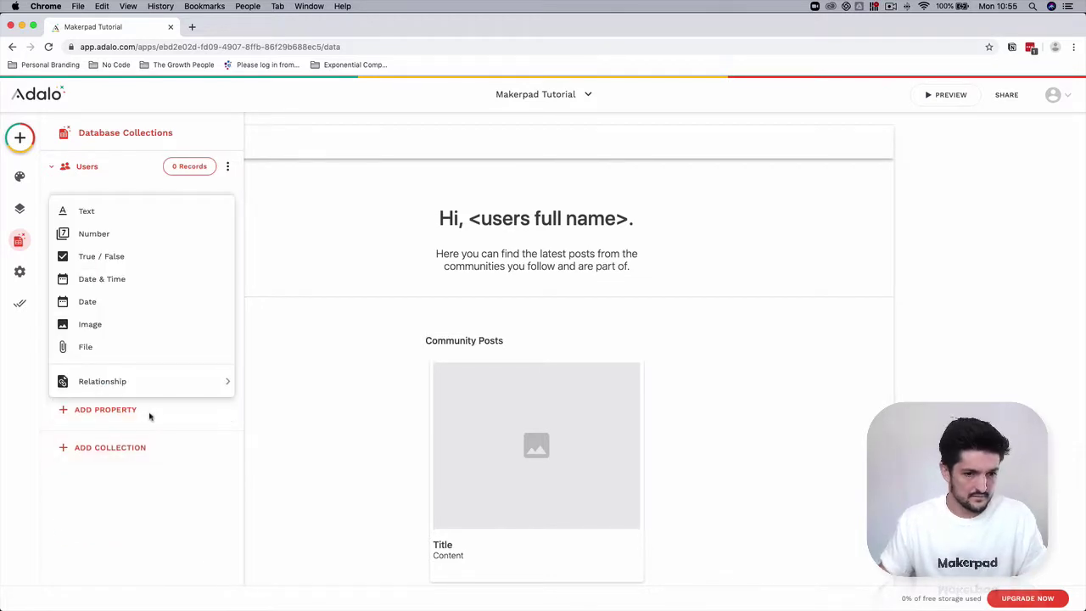
click(134, 204)
triple_click(121, 496)
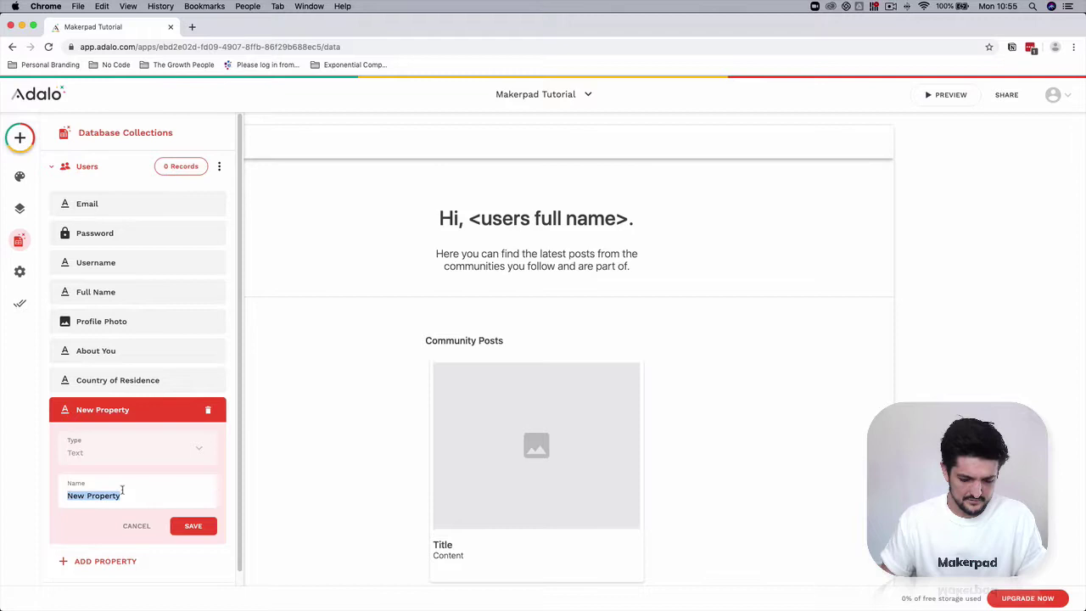
text(Siph)
key(BackSpace)
key(BackSpace)
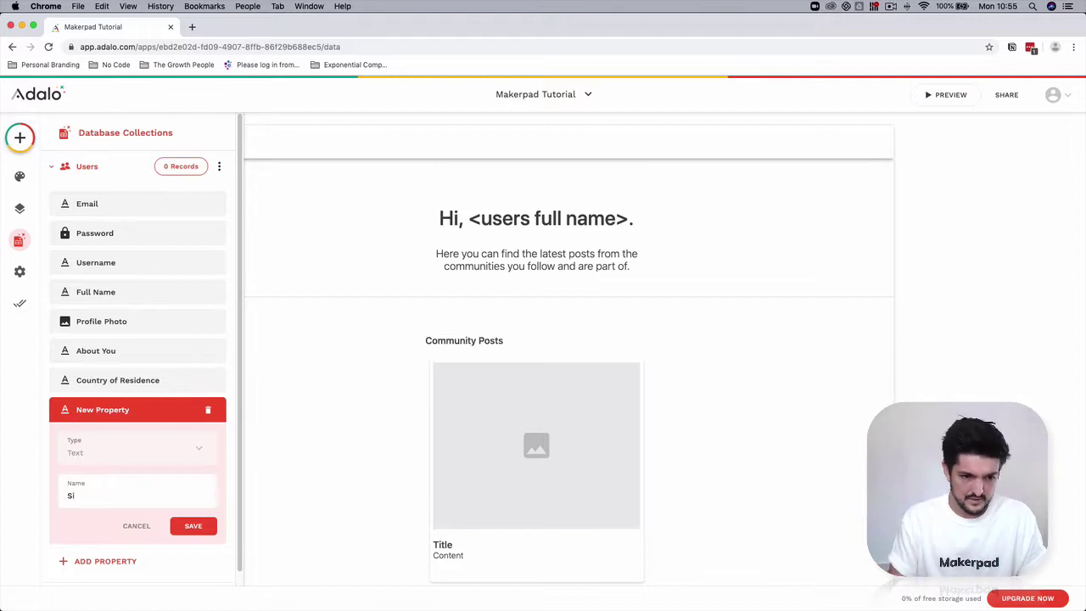
text(ipping Address 1)
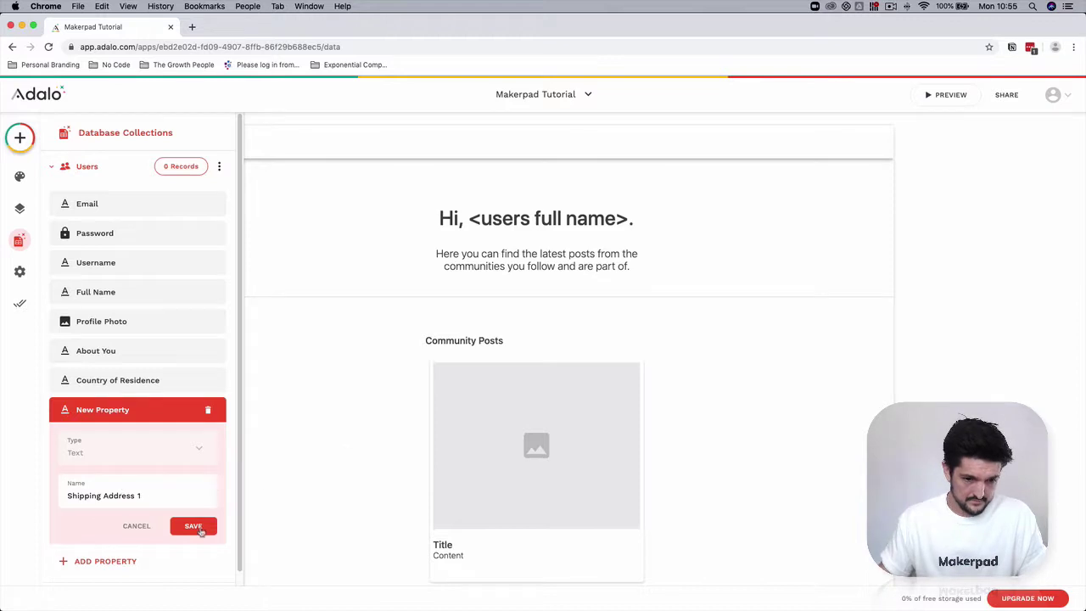
click(193, 526)
Step: Add a Text property named Shipping Address 2 to Users
click(138, 440)
click(129, 242)
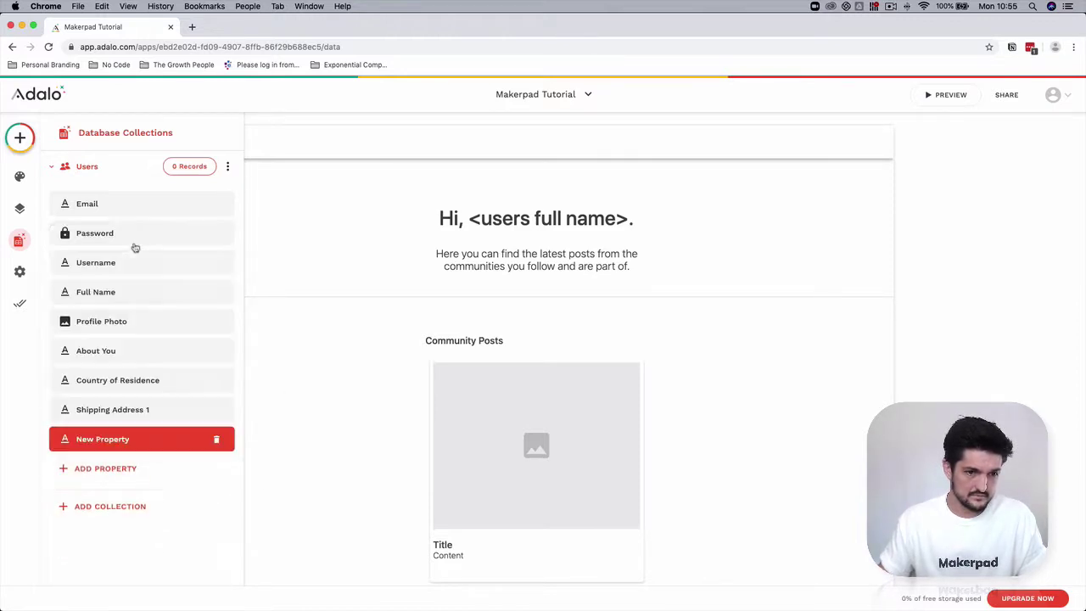
click(132, 519)
text(Shi)
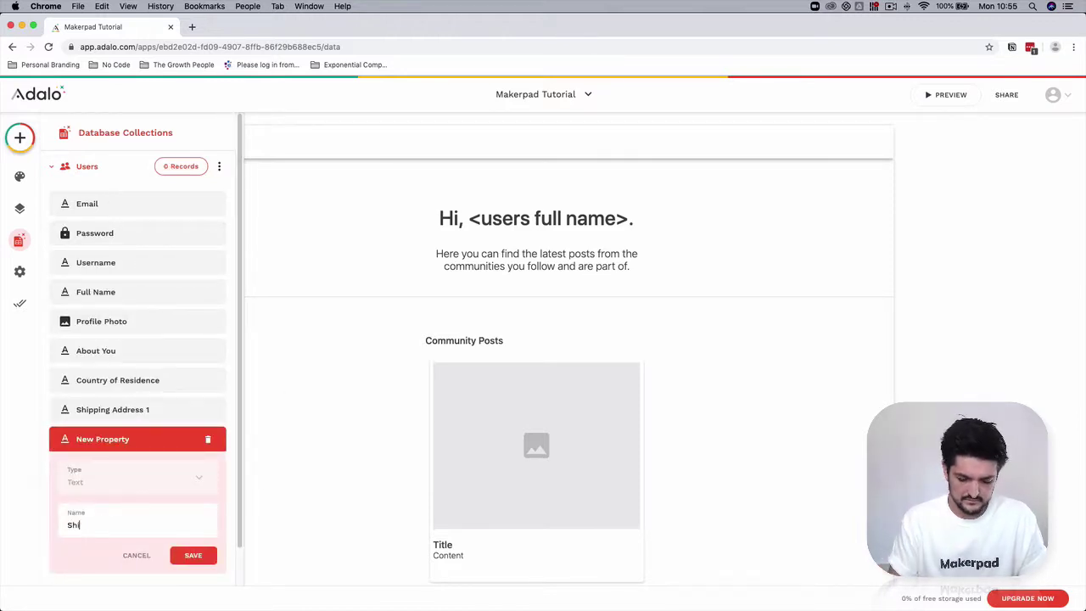
text(pping Address 2)
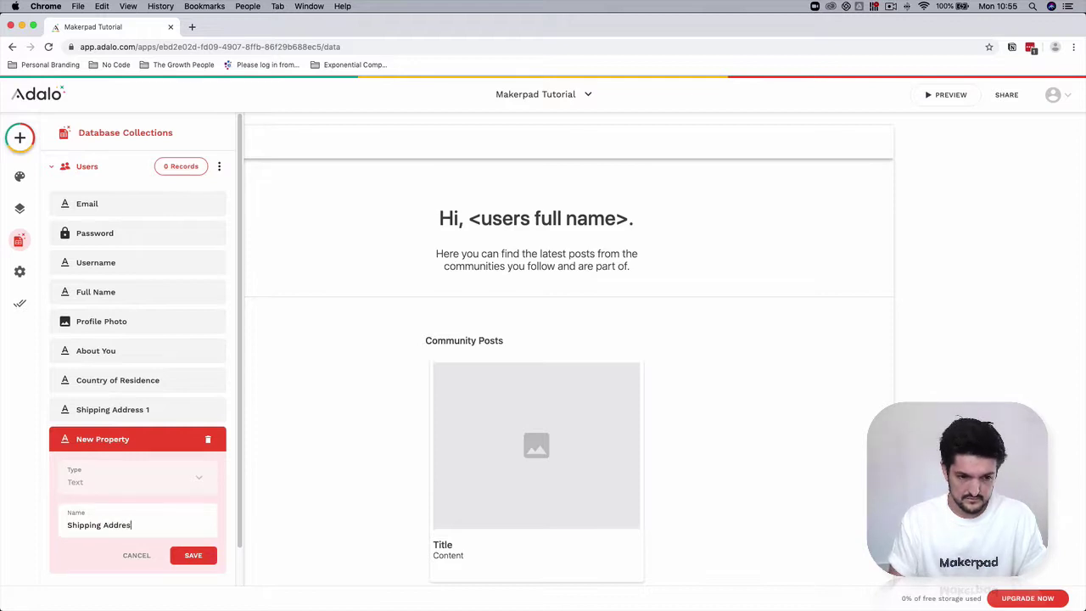
click(181, 553)
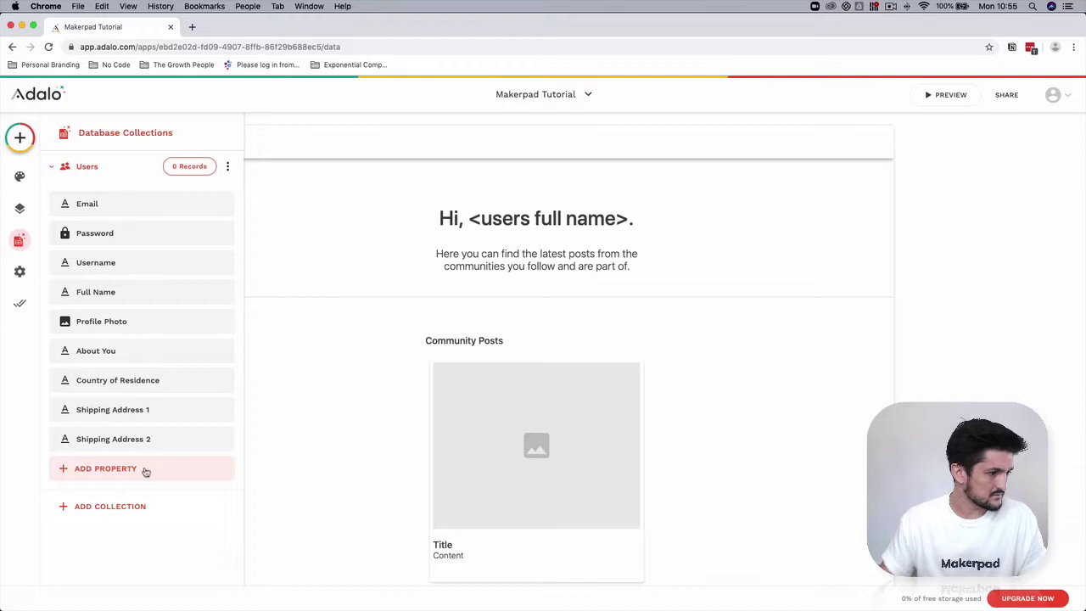
Step: Add a Text property named Shipping Address Postcode/Zip to Users
click(146, 469)
click(136, 268)
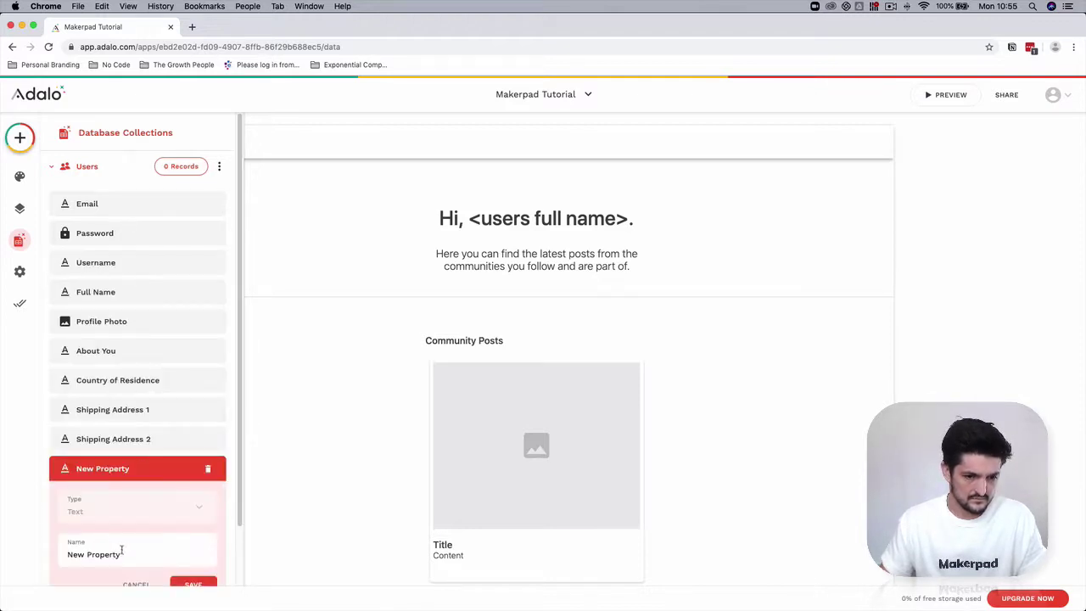
triple_click(122, 553)
text(Shipping Address P)
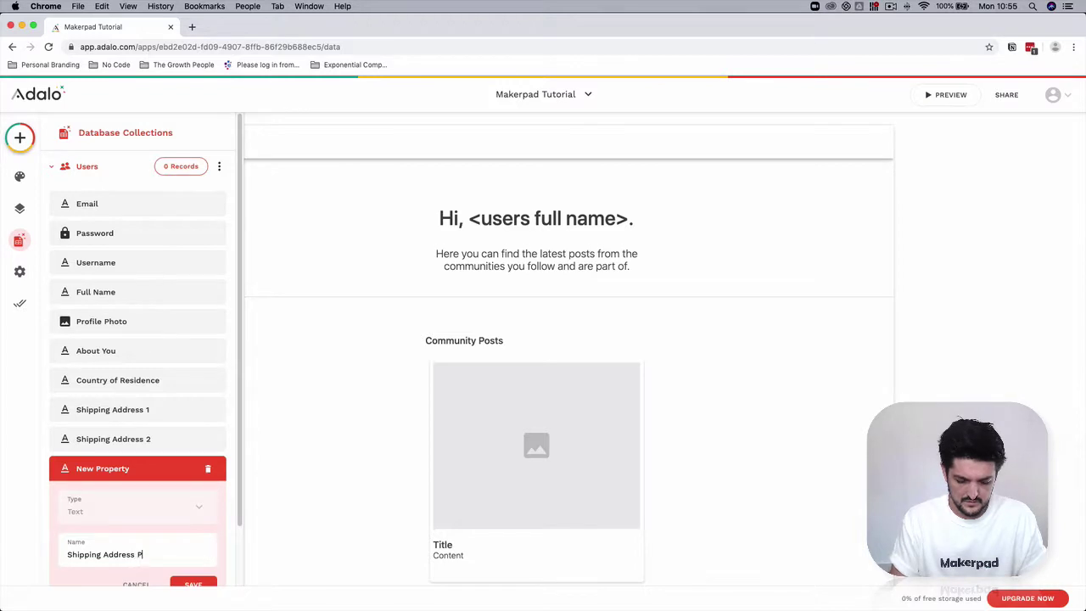
text(ostcode/Zip)
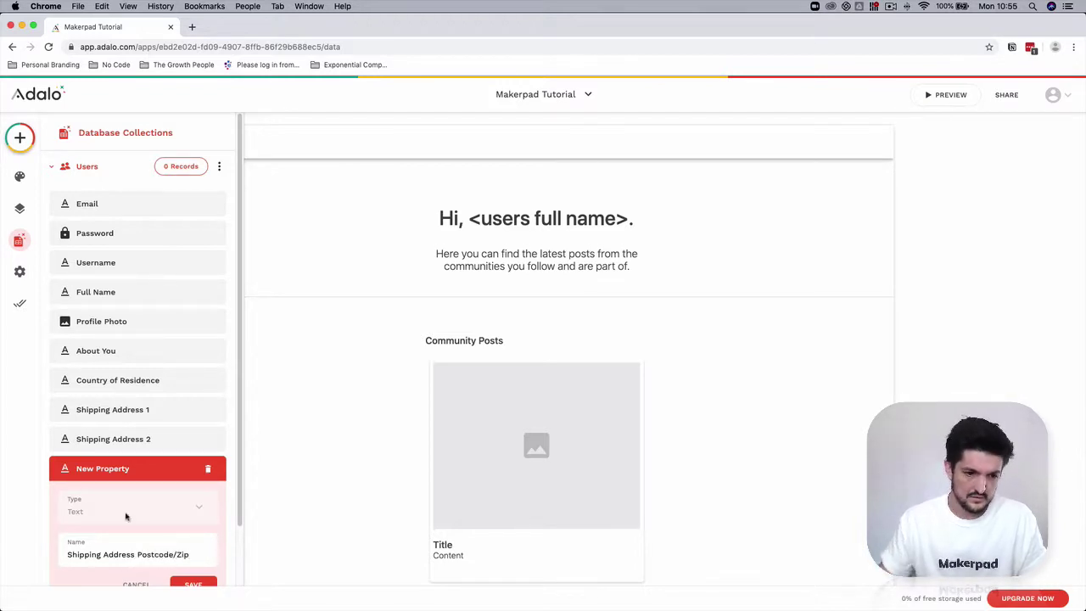
scroll(144, 514, down, 2)
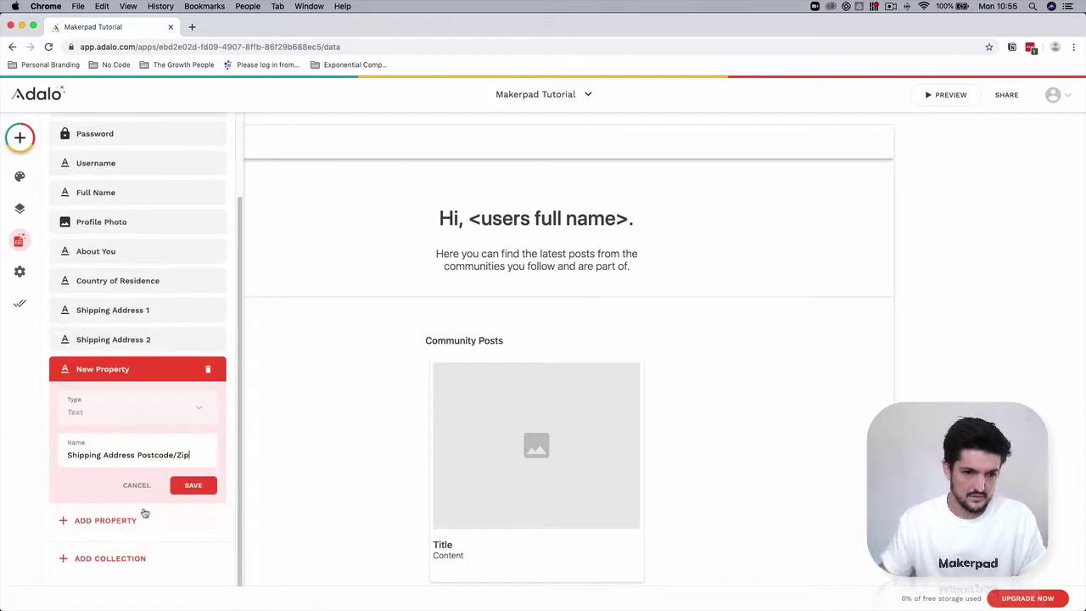
click(193, 484)
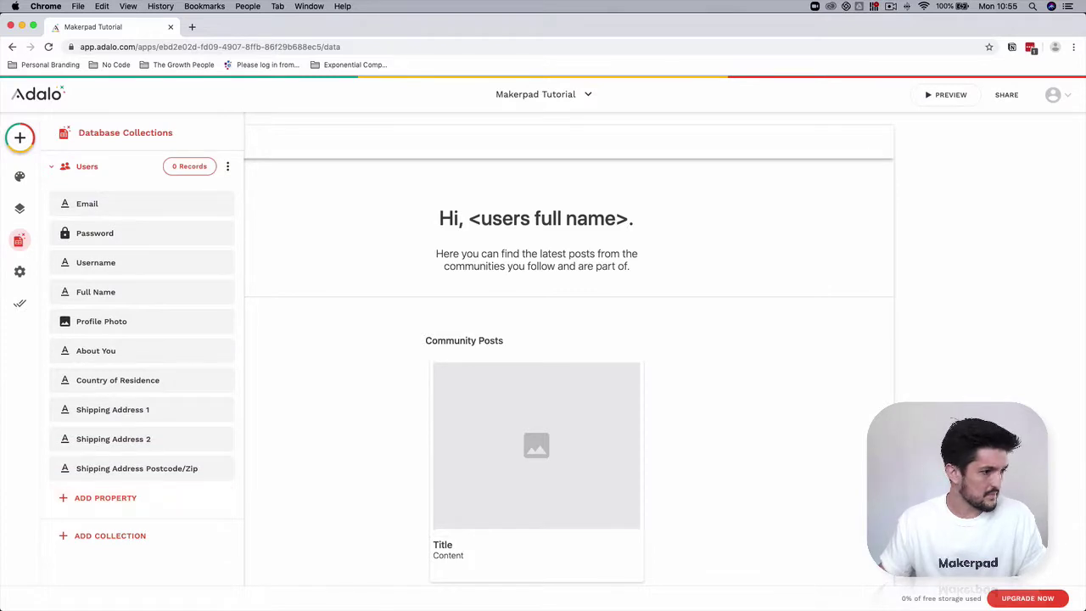
Step: Add a Number property named Phone Number to Users
click(126, 497)
click(151, 379)
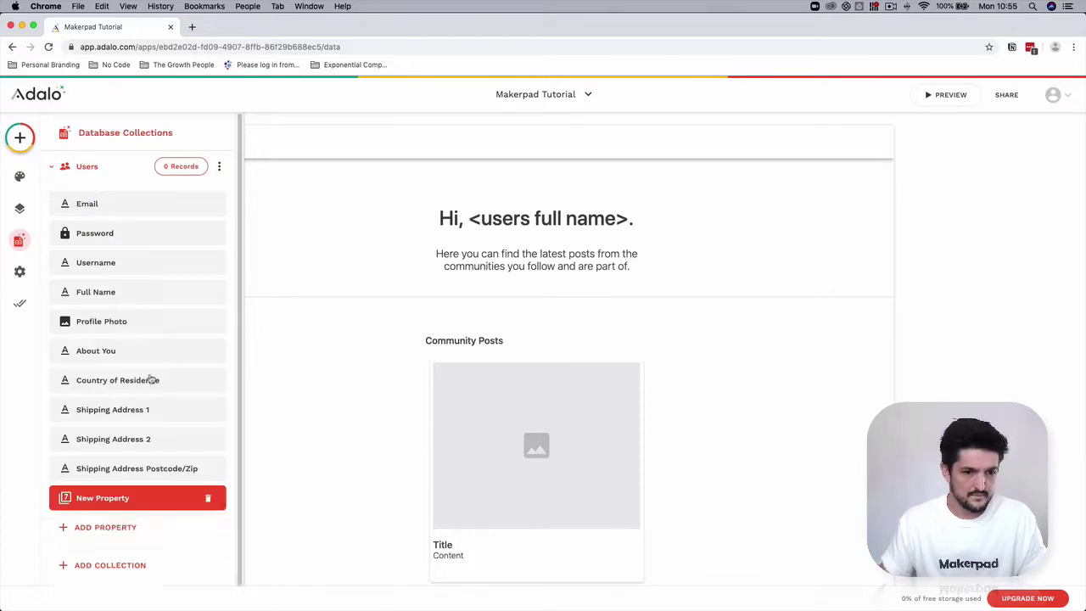
scroll(136, 526, down, 3)
triple_click(138, 449)
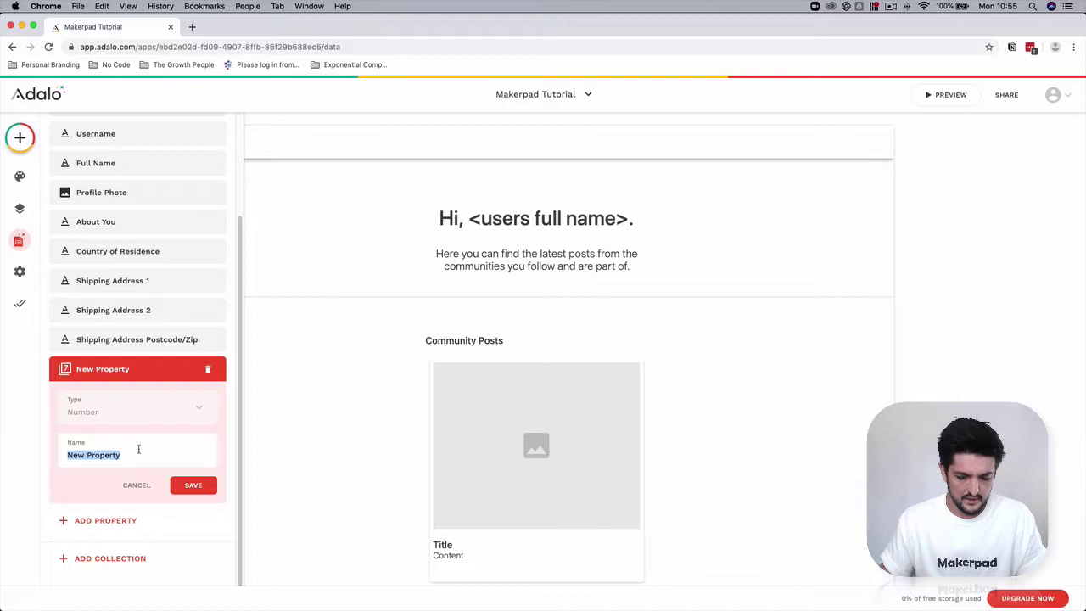
text(Phone Number)
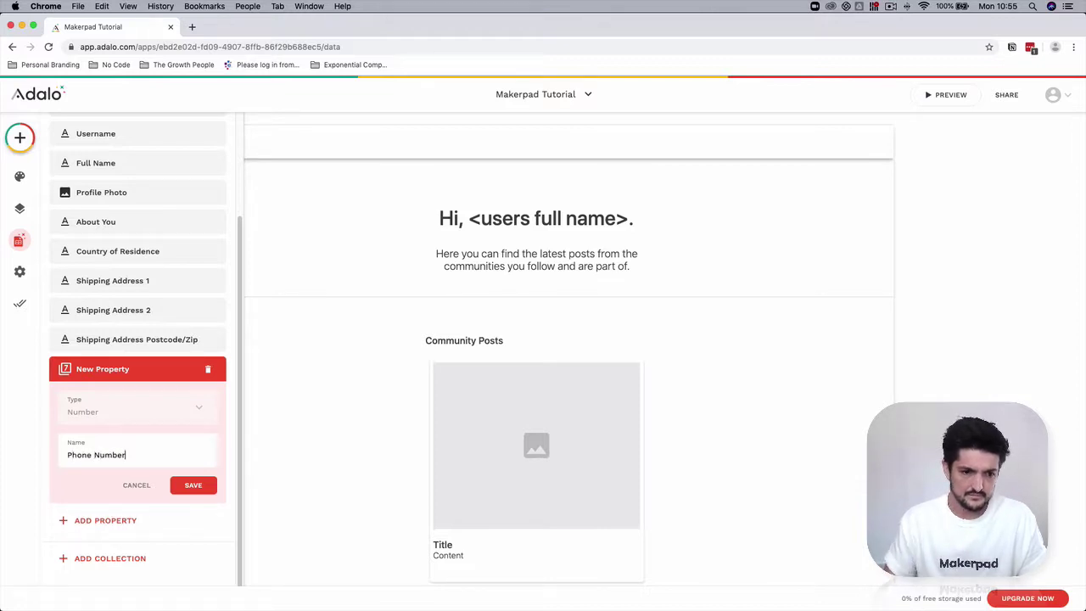
click(193, 483)
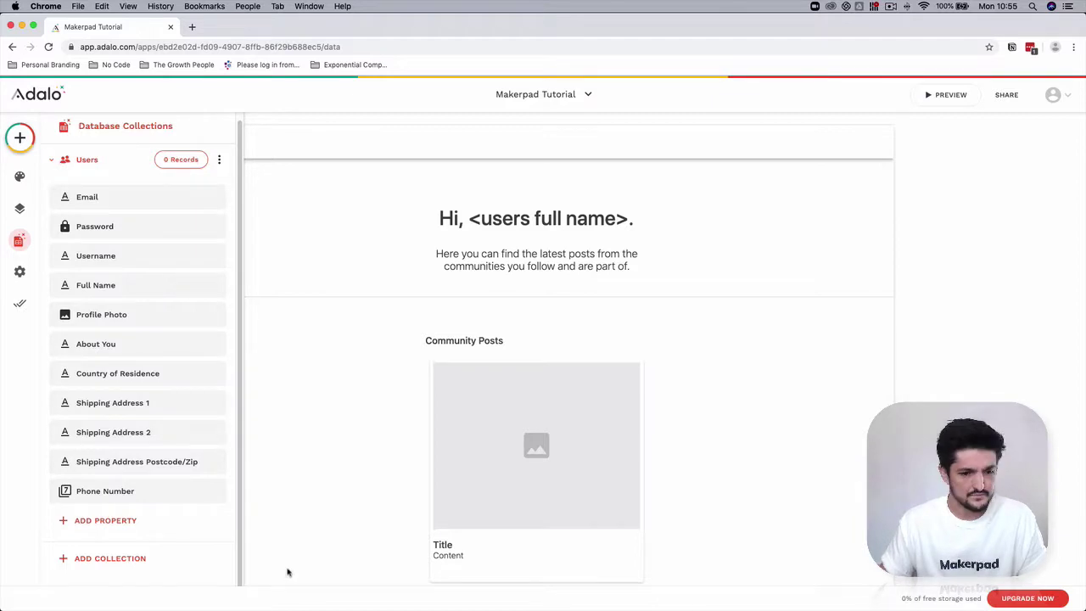
Step: Add a Text property named Facebook URL to Users
click(103, 520)
click(107, 328)
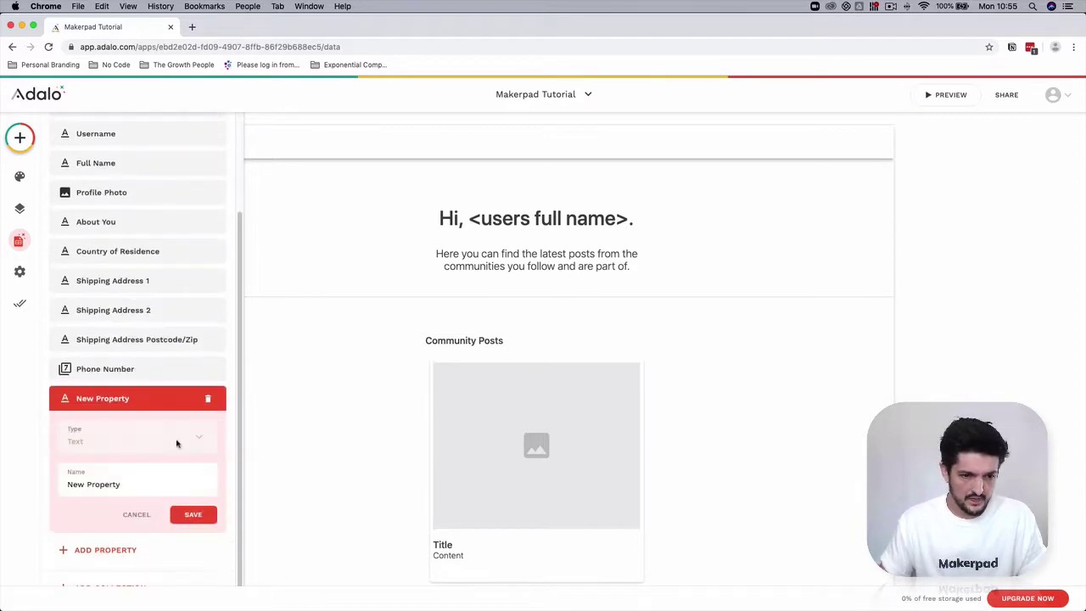
triple_click(124, 486)
text(Face)
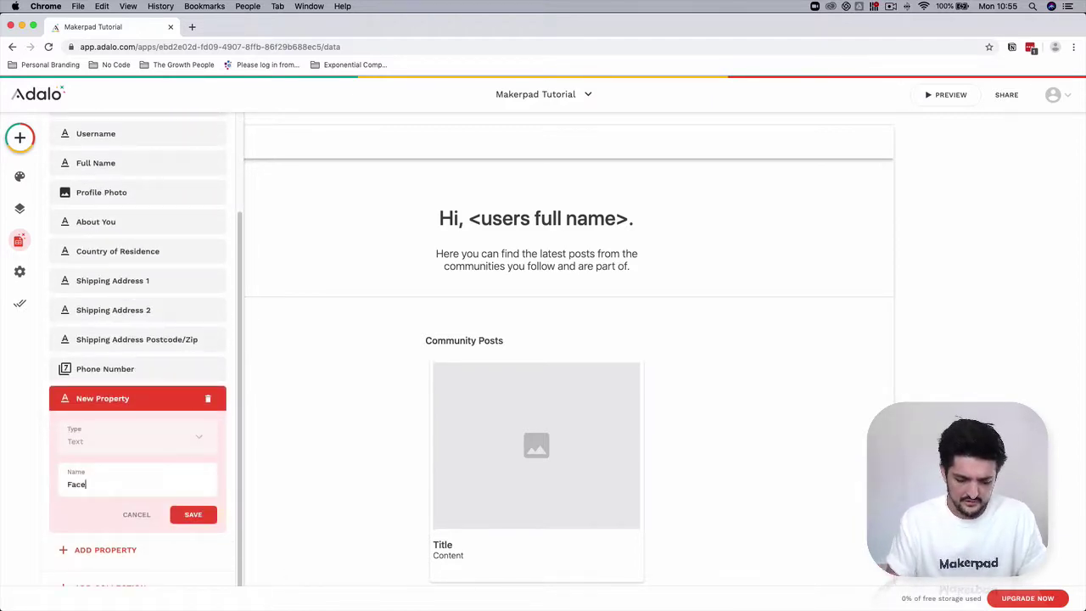
text(book )
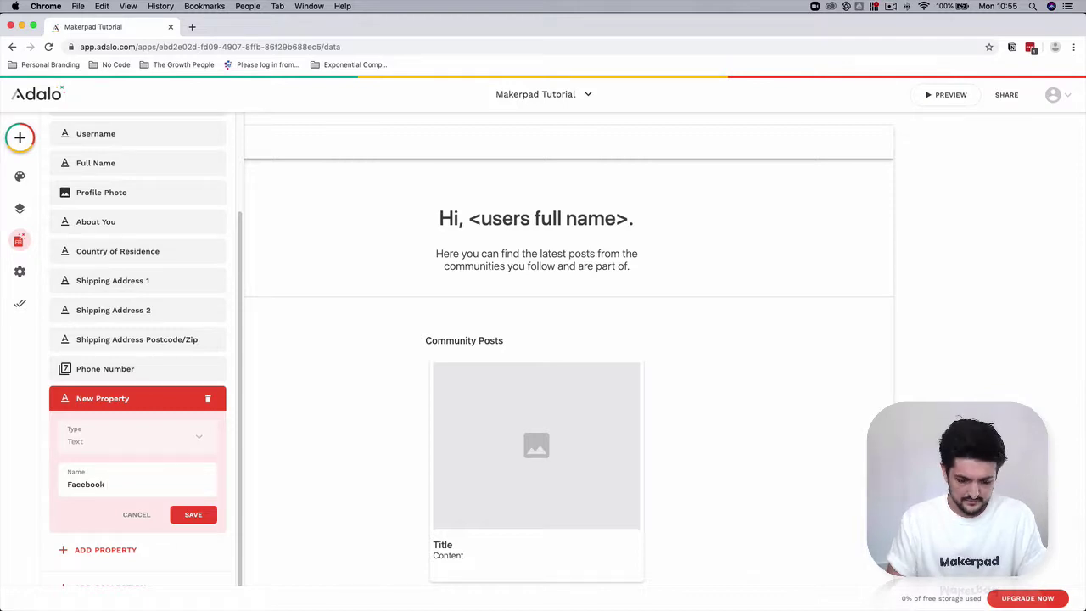
text(URL)
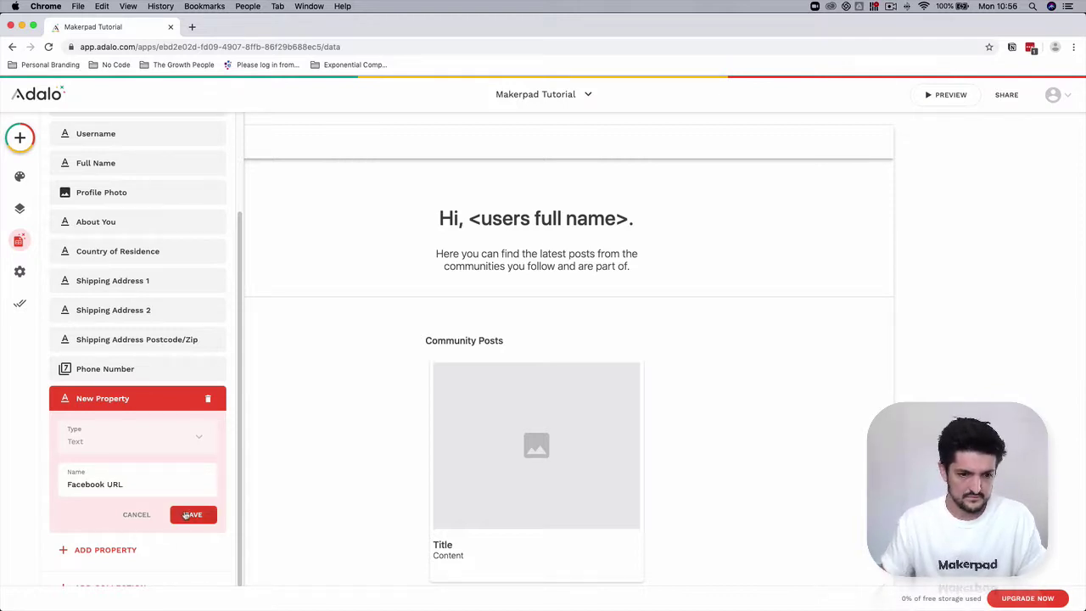
click(188, 515)
Step: Add a Text property named Instagram URL to Users
click(131, 520)
mouse_move(131, 494)
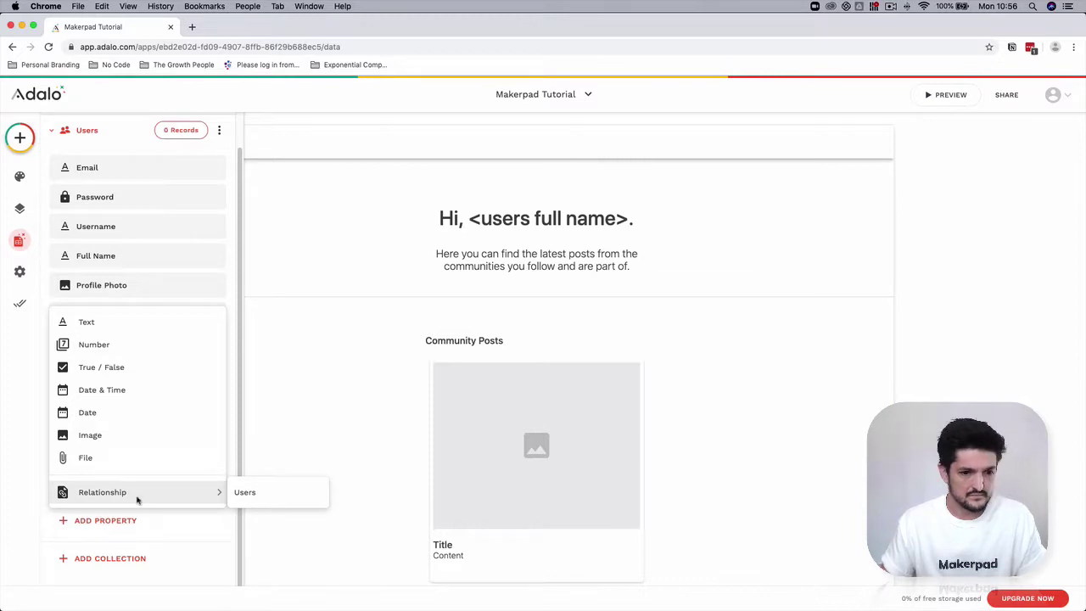
click(136, 325)
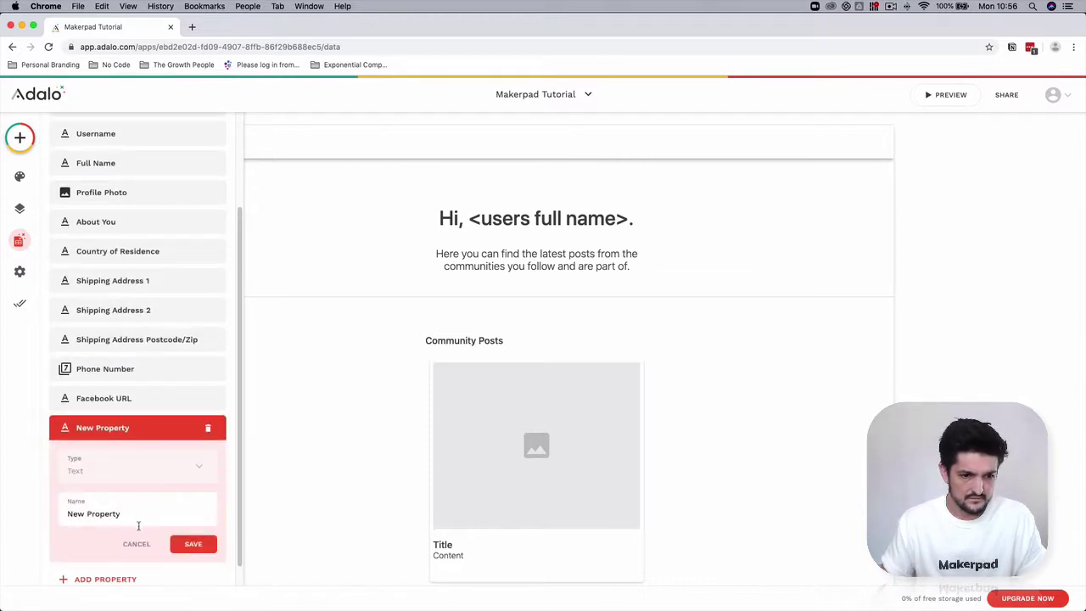
triple_click(138, 512)
text(Instg)
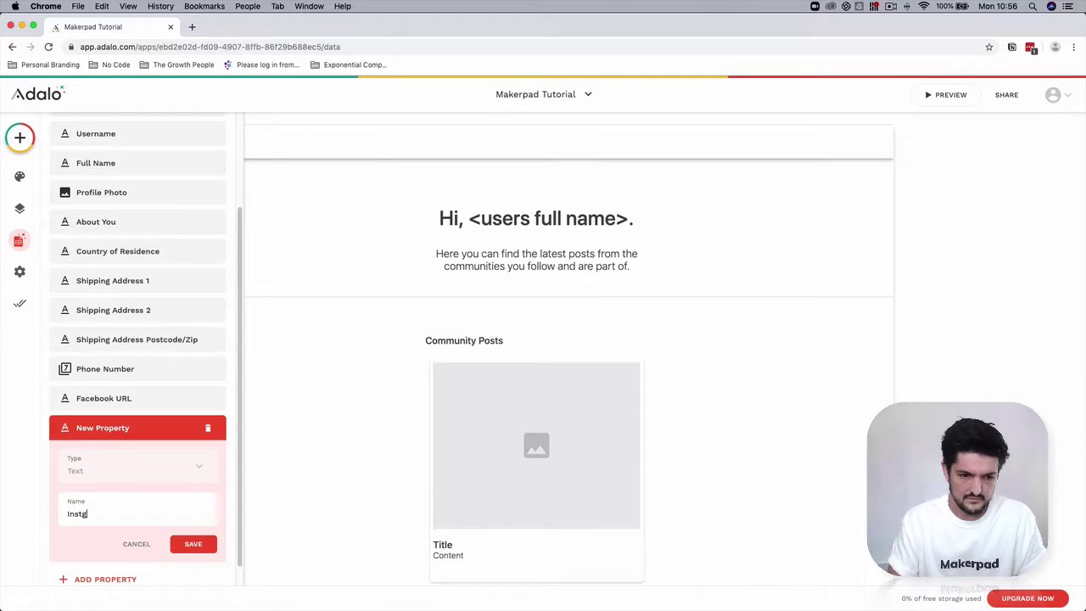
text(ram URL)
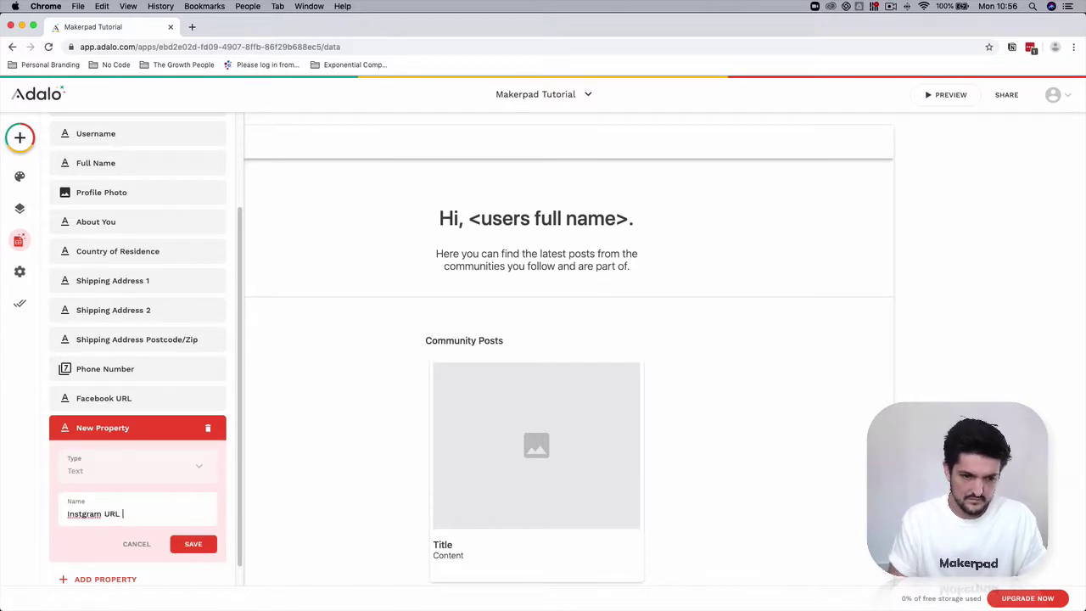
text(U)
key(BackSpace)
key(BackSpace)
key(BackSpace)
key(BackSpace)
key(BackSpace)
key(BackSpace)
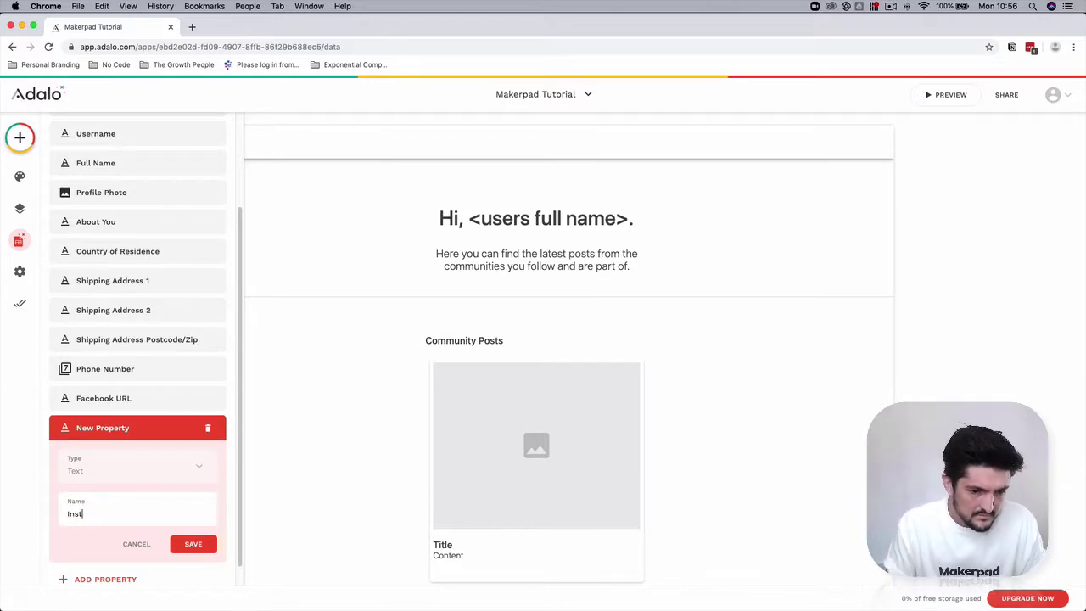
text(agram URL)
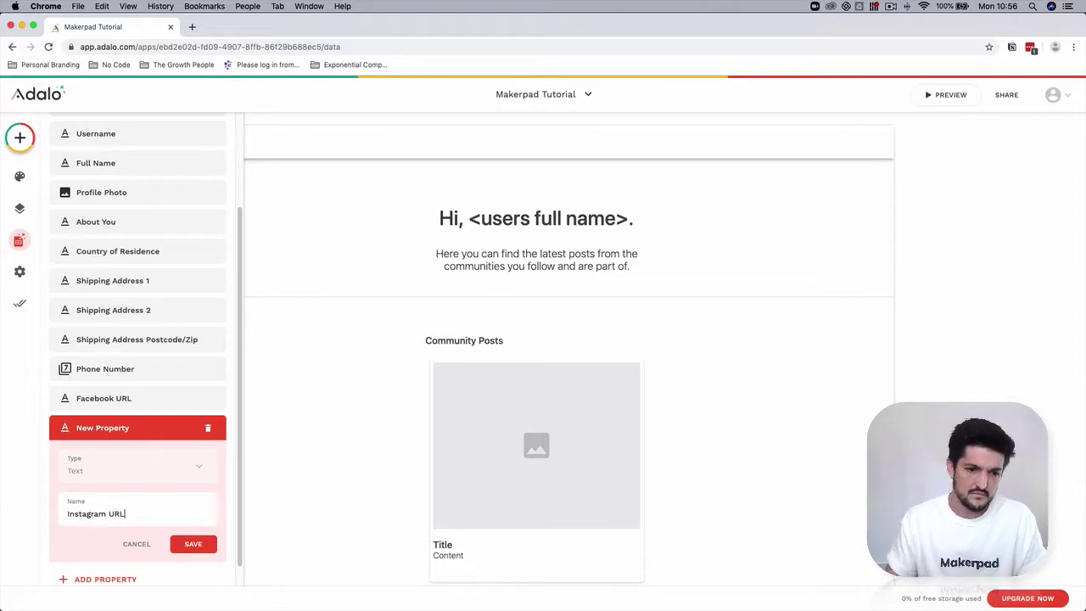
click(180, 544)
Step: Add a Text property named Twitter URL to Users
click(125, 522)
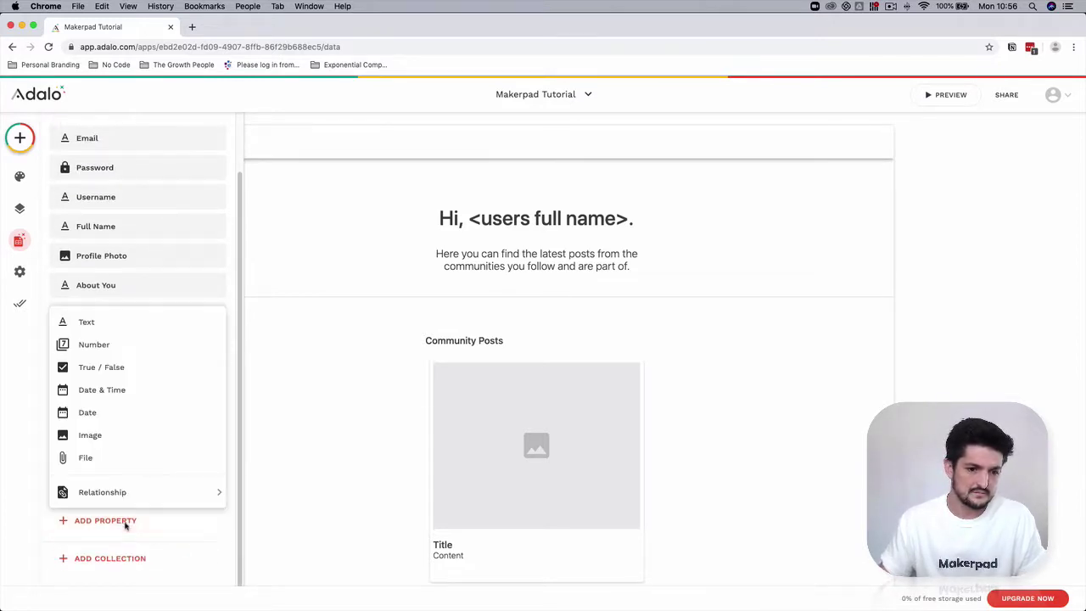
click(129, 330)
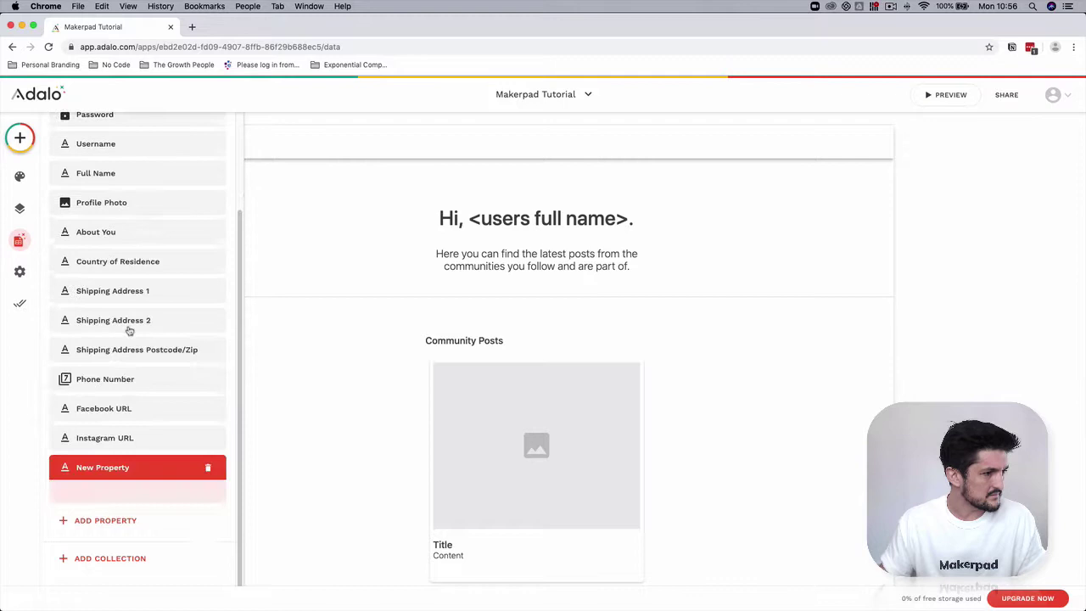
triple_click(143, 541)
text(Tw)
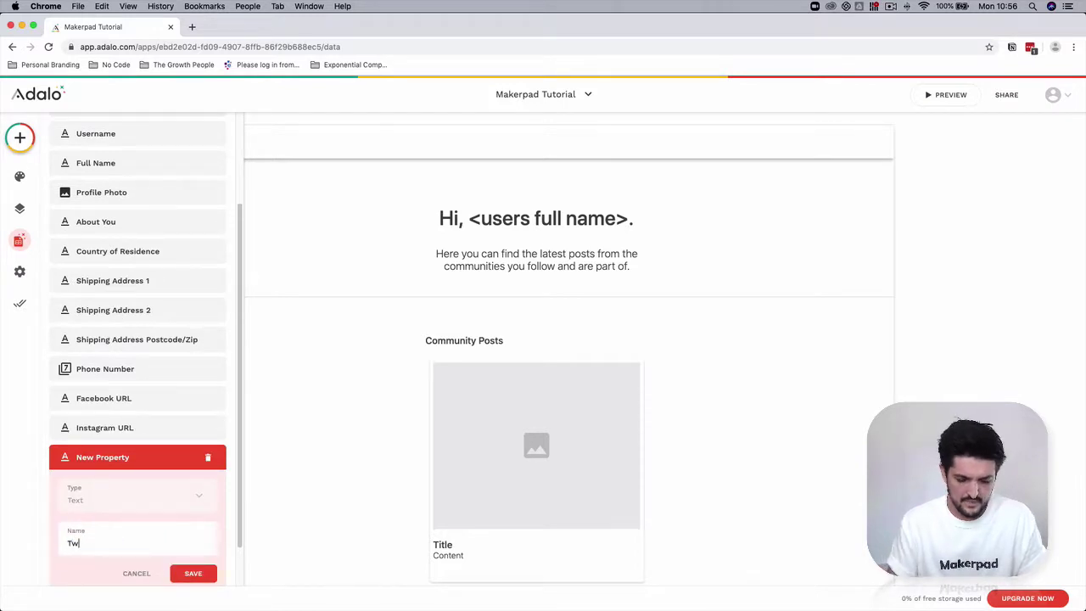
text(itter URL)
scroll(128, 518, down, 2)
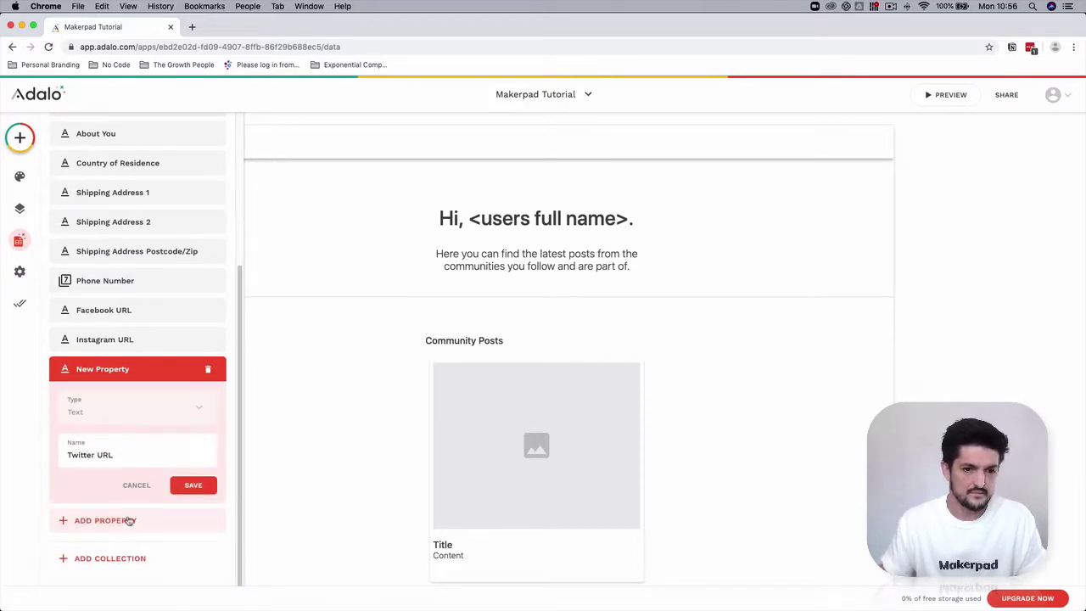
click(189, 485)
Step: Add a Text property named YouTube to Users
click(141, 518)
mouse_move(141, 492)
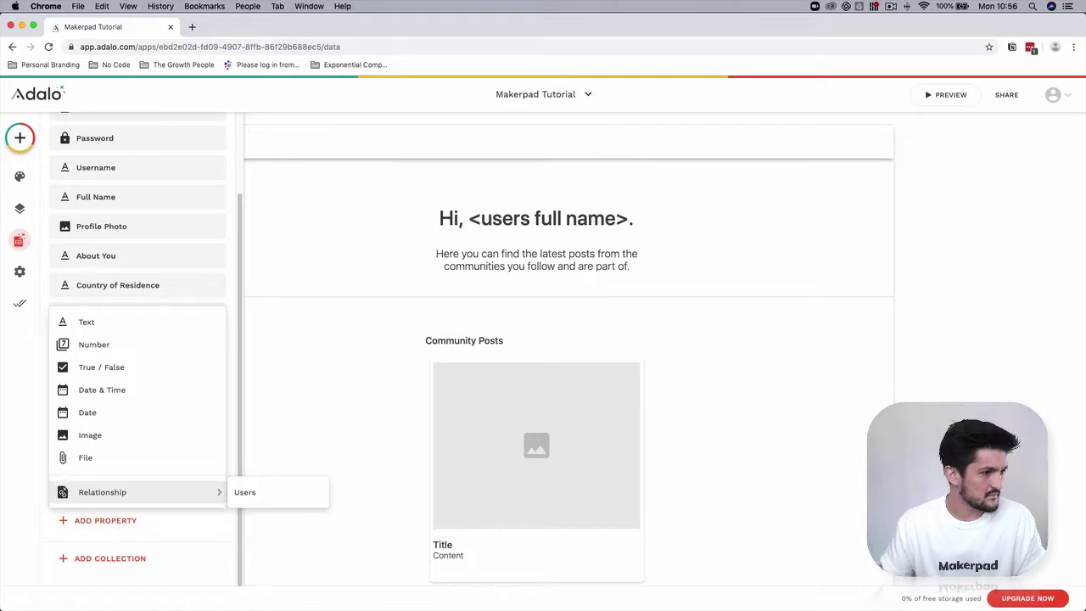
click(109, 322)
triple_click(140, 484)
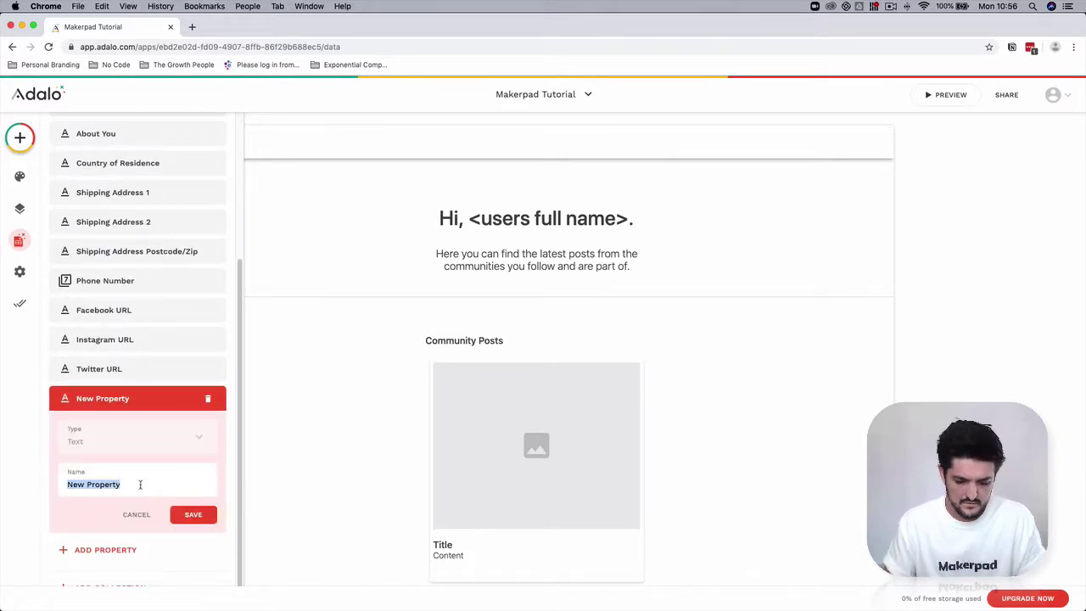
text(YouTube)
key(Return)
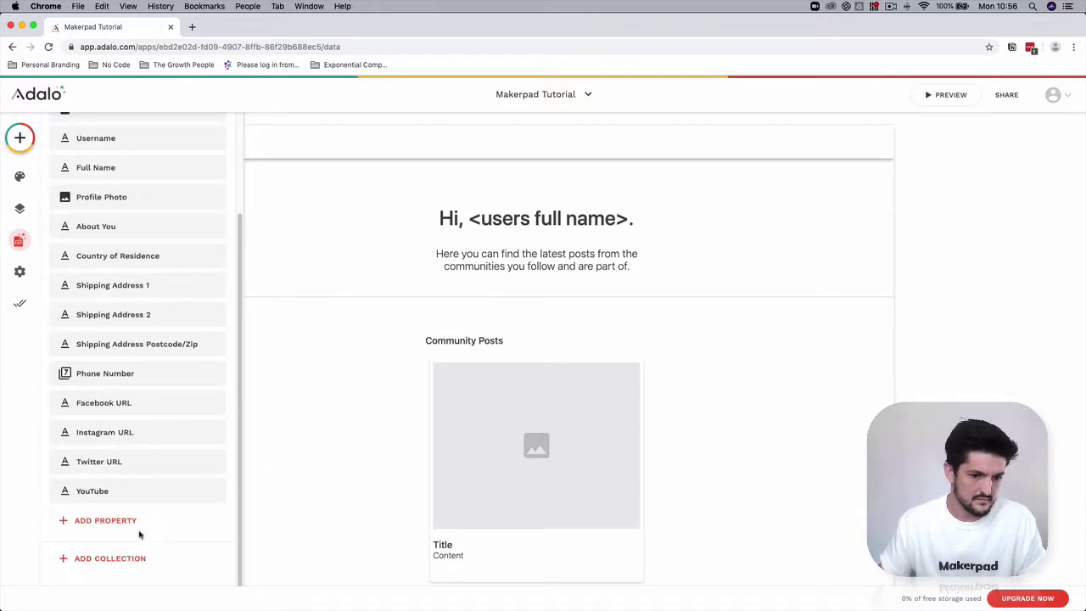
Step: Add a Text property named Twitch URL to Users
click(123, 521)
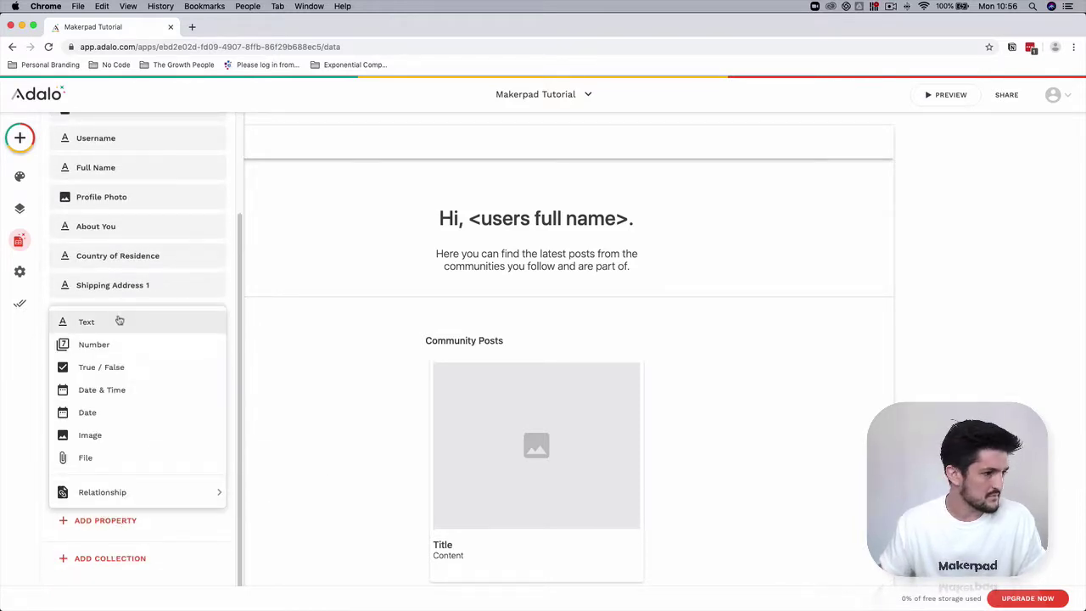
click(120, 320)
triple_click(121, 515)
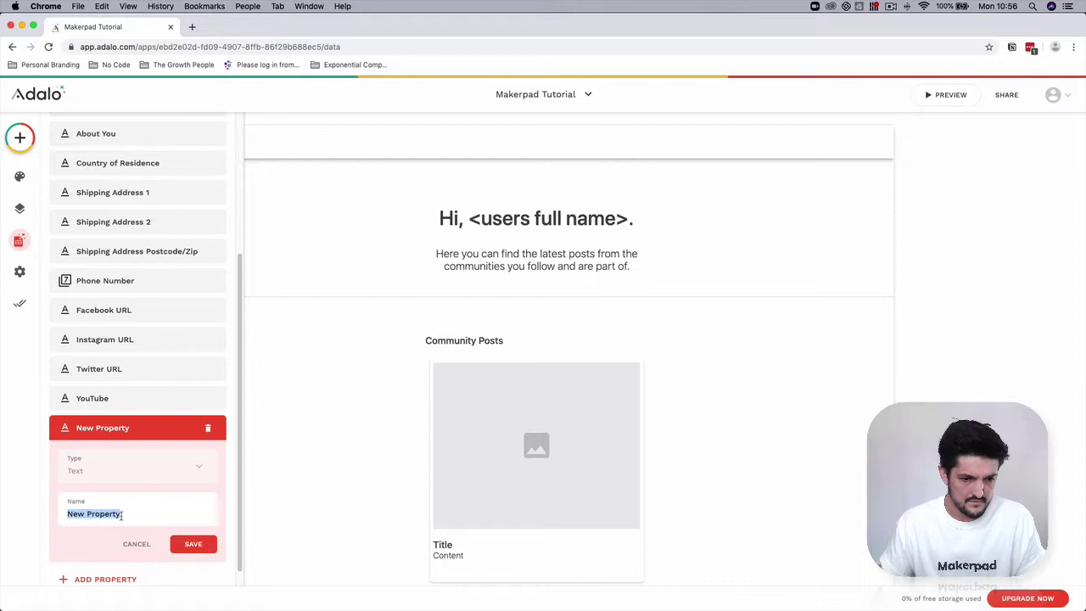
text(Twitch)
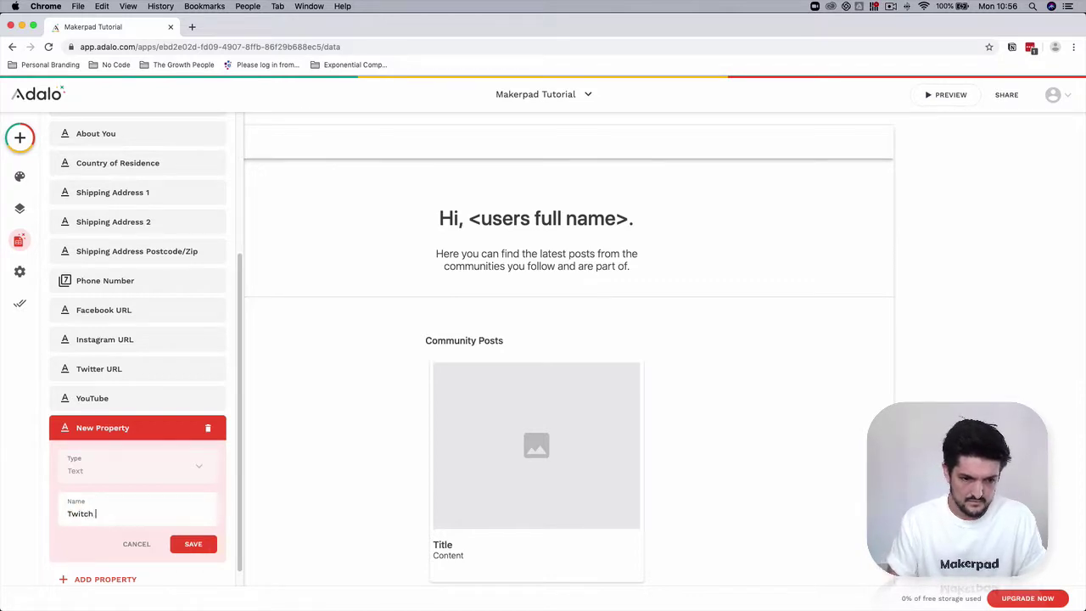
text( UR)
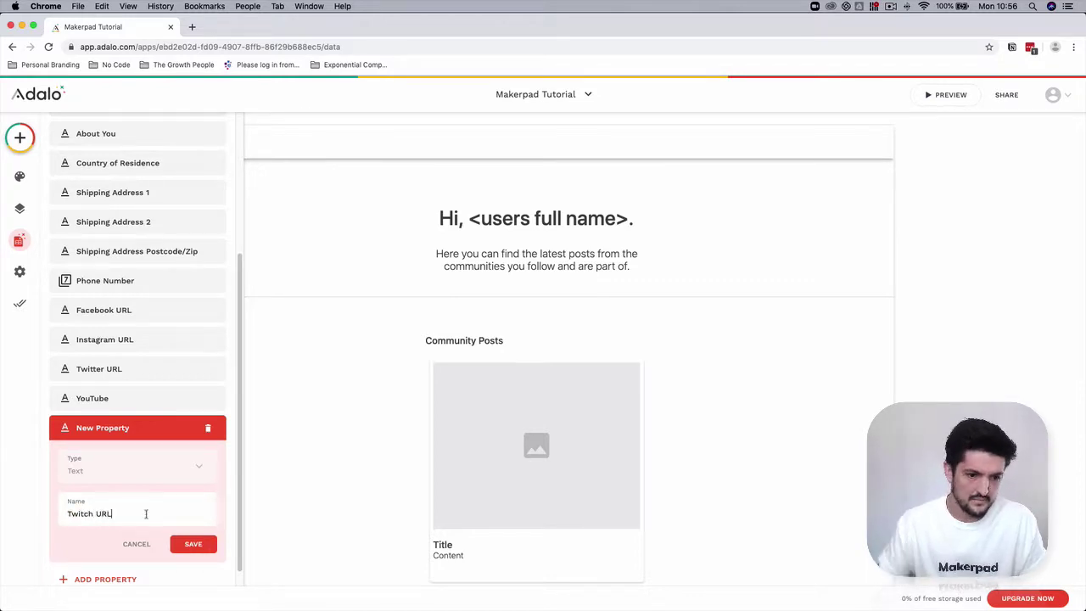
text(L)
click(193, 544)
Step: Rename the YouTube property to YouTube URL
click(170, 461)
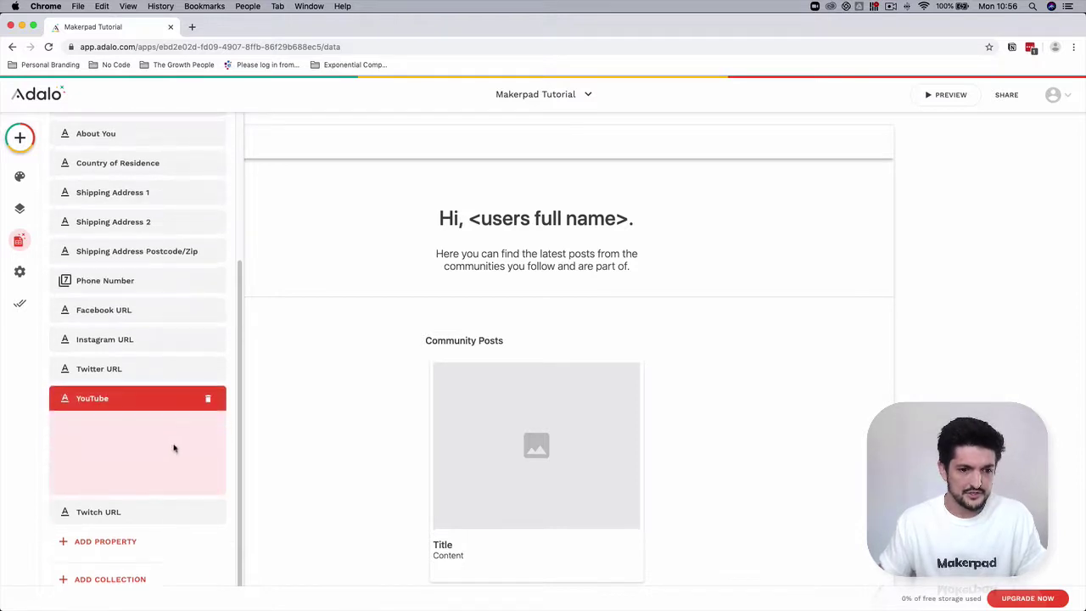
text(URL)
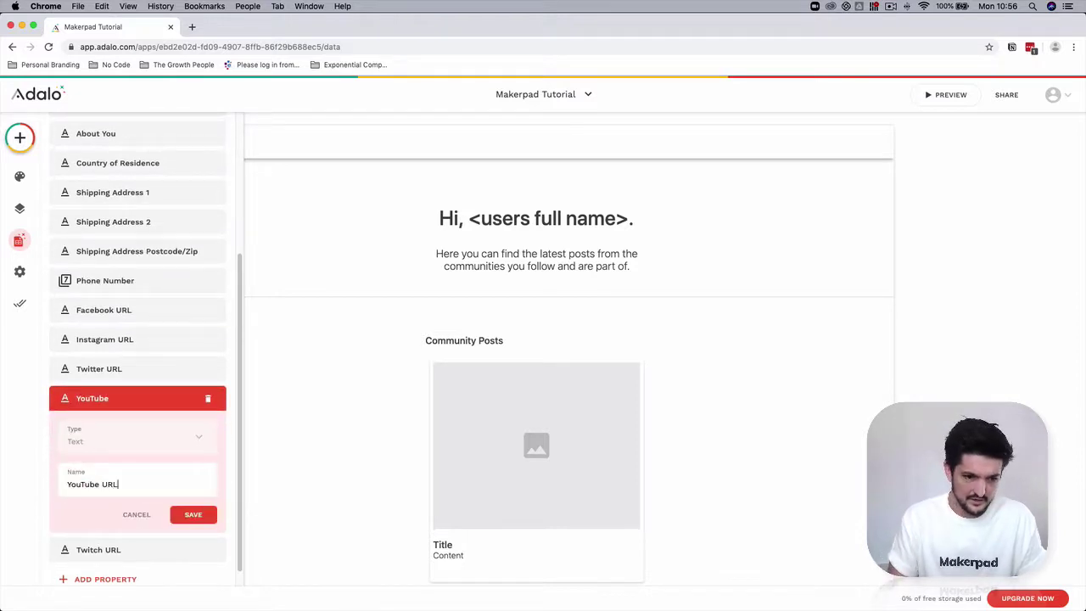
click(194, 514)
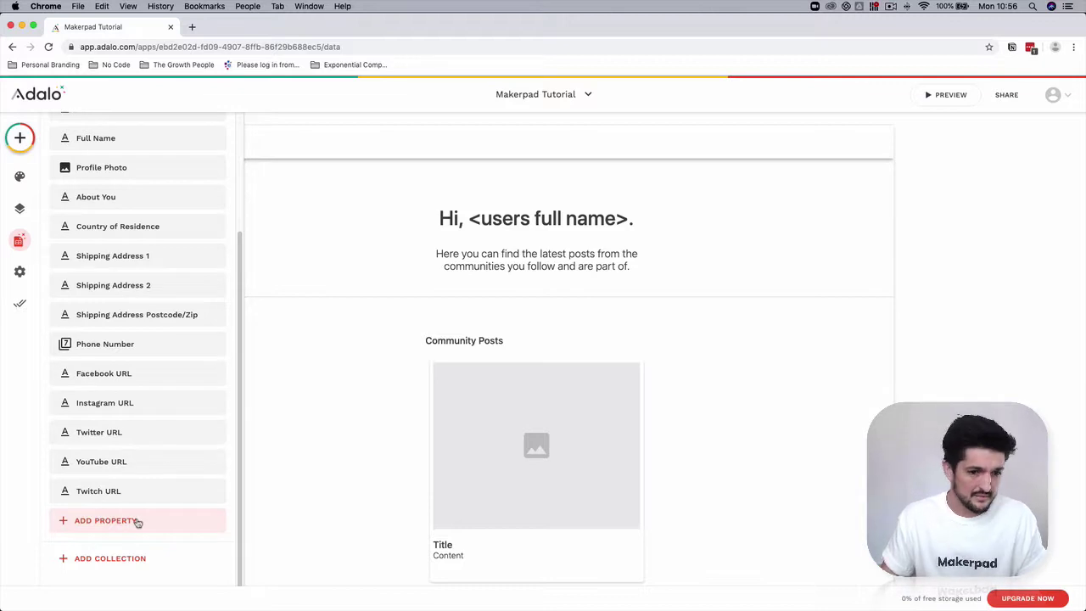
Step: Add a Text property named Discord URL to Users
click(132, 523)
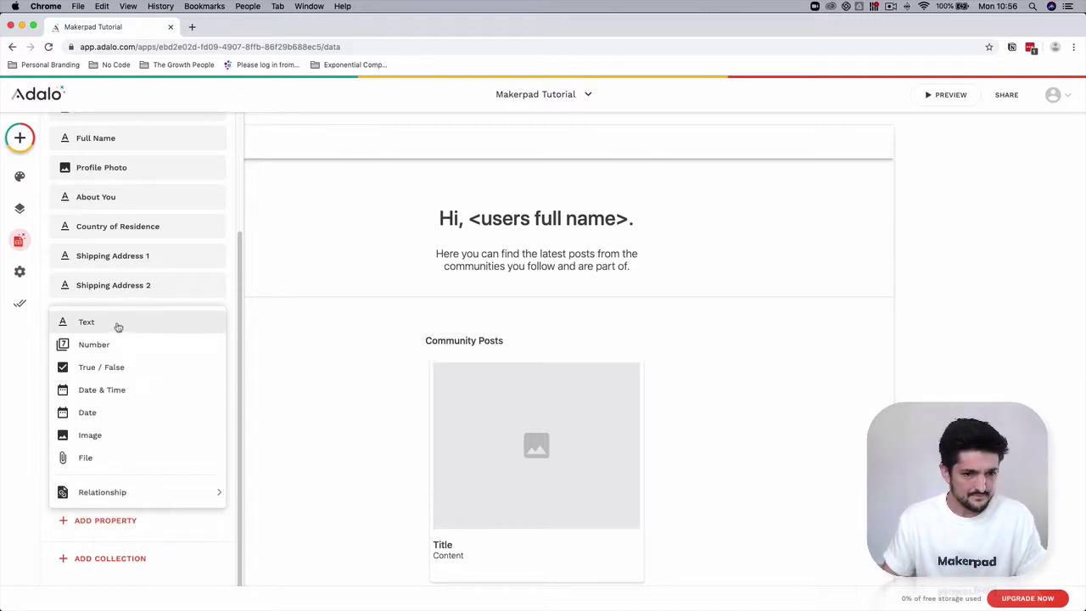
click(116, 324)
triple_click(123, 541)
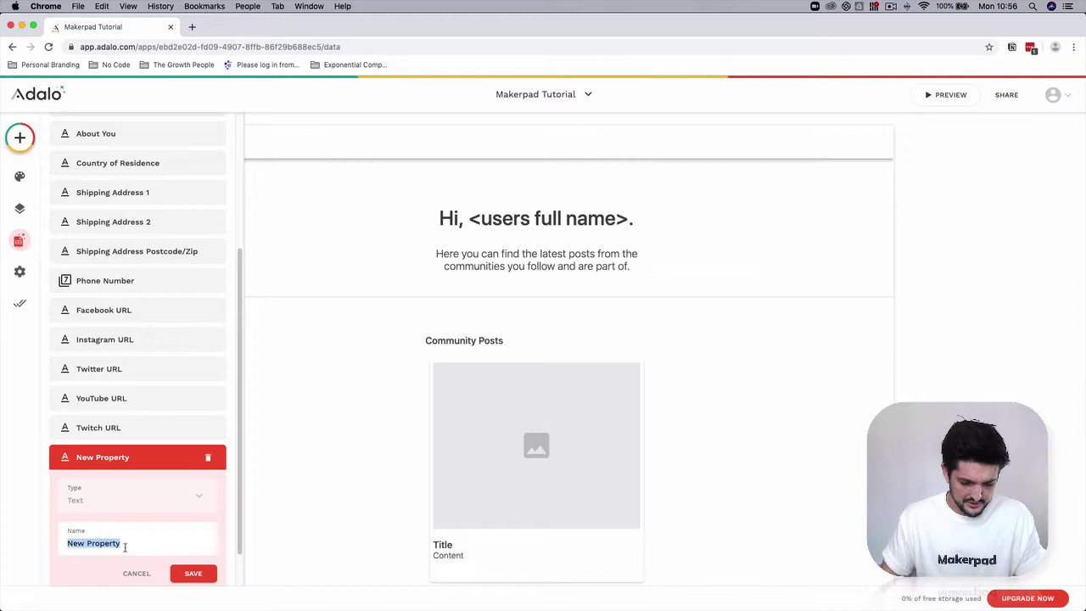
text(Discros)
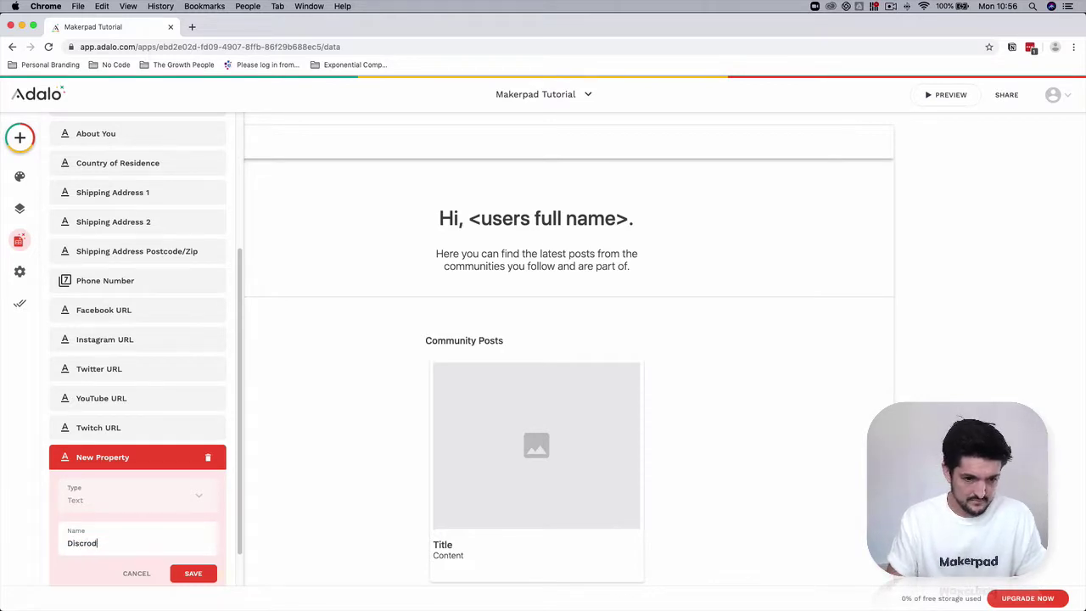
text( URL)
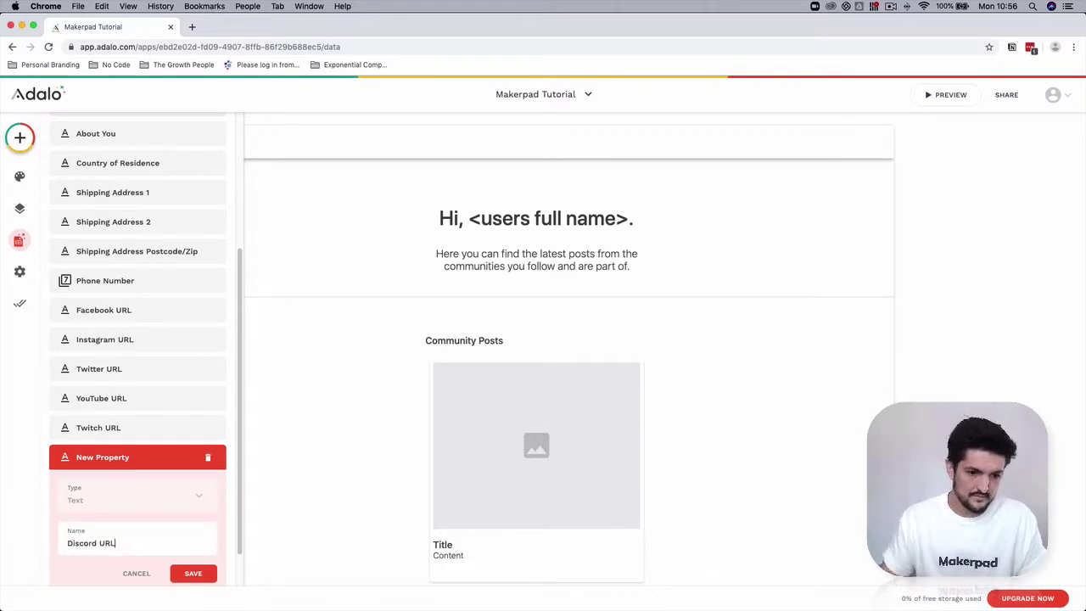
click(191, 574)
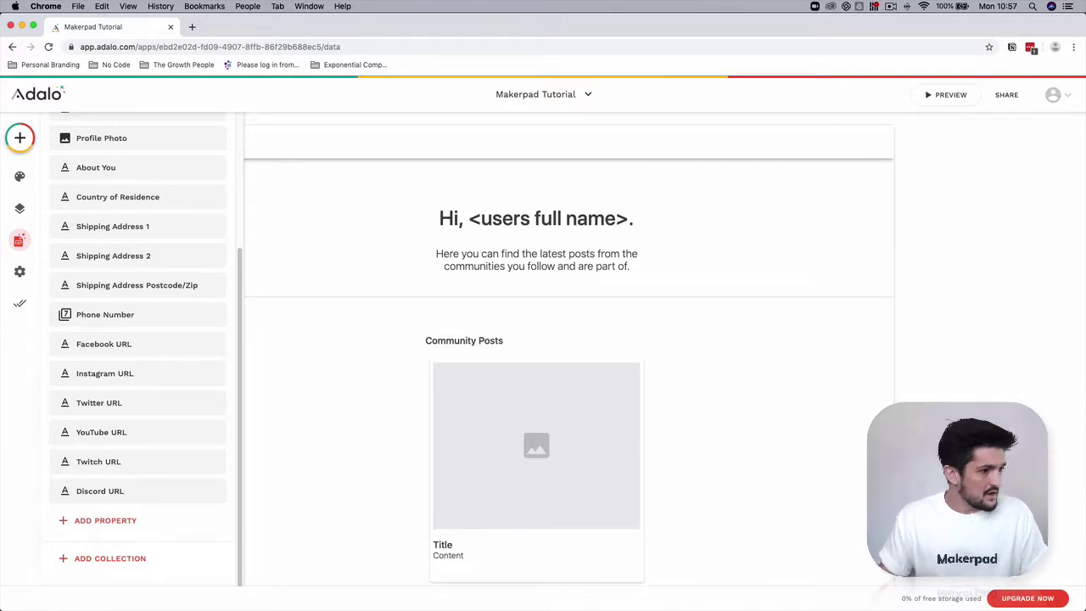
Step: Add a True/False property named Community Owner to Users
click(146, 521)
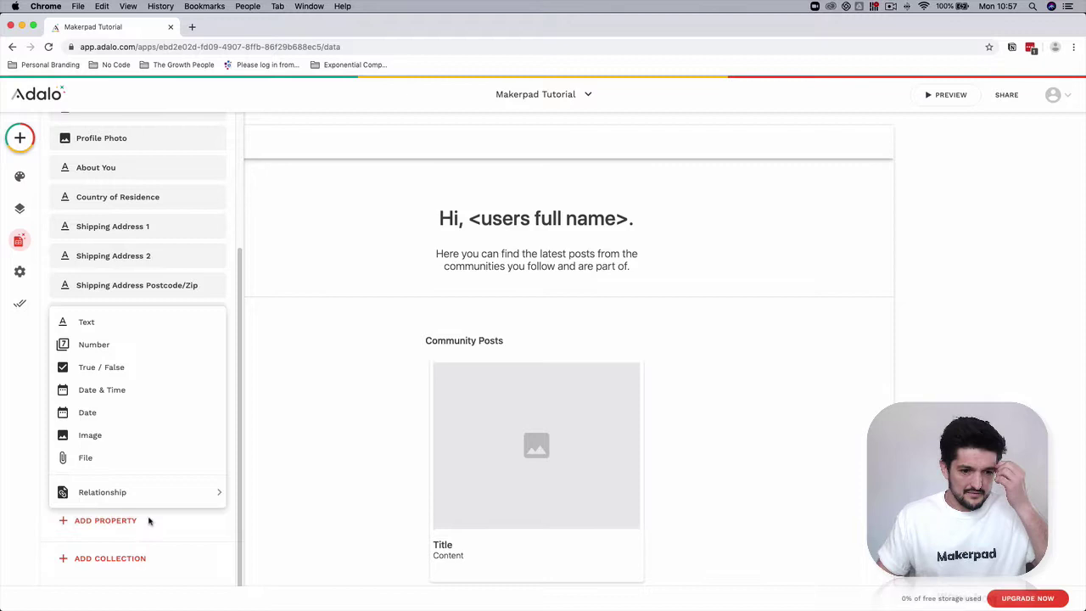
click(144, 367)
triple_click(138, 454)
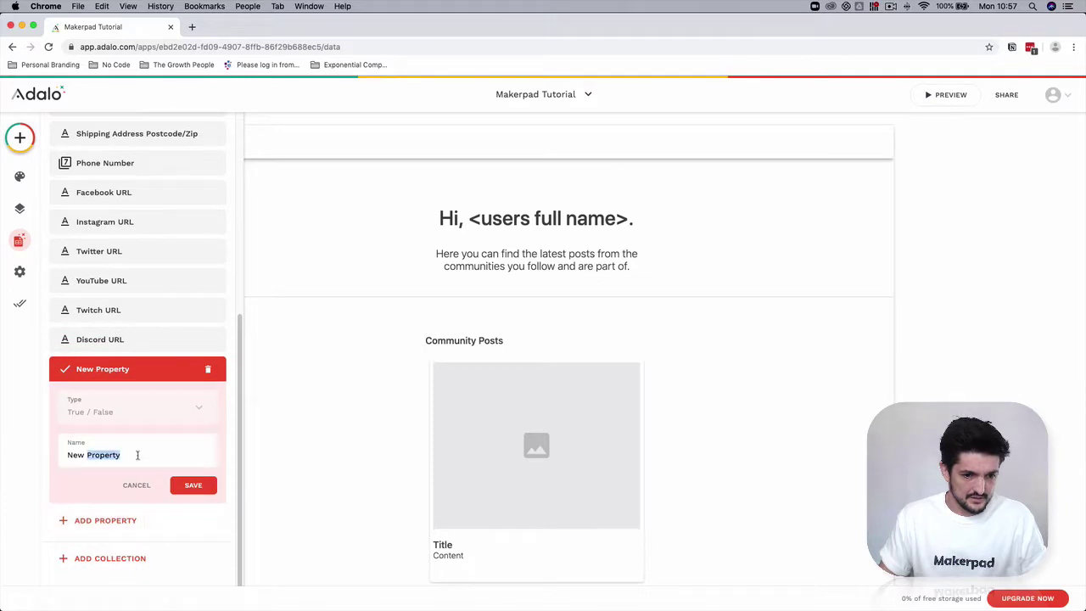
text(Comm)
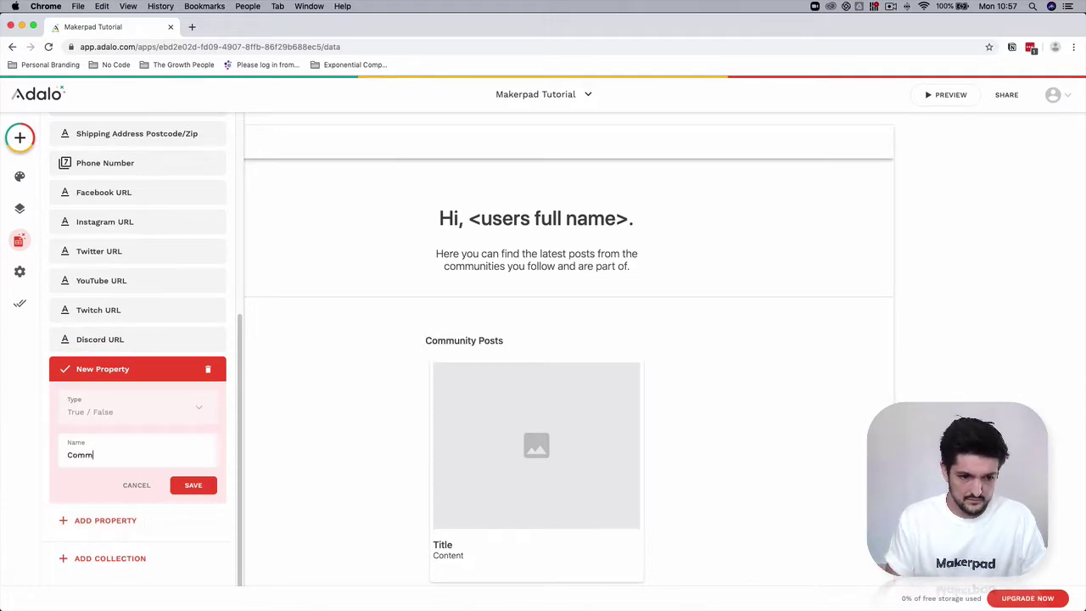
text(unity Own)
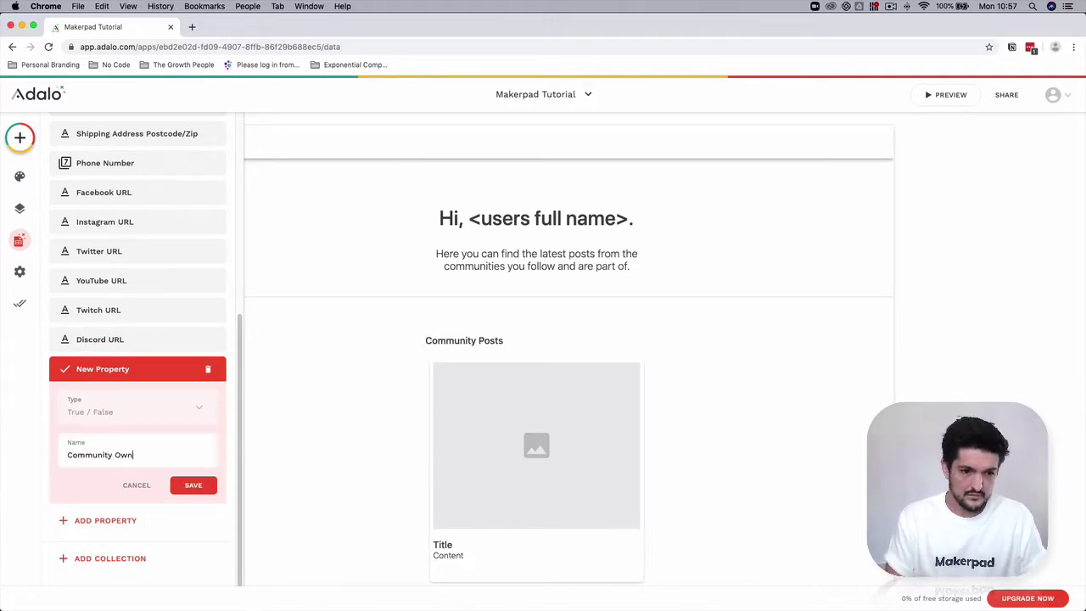
text(er)
click(192, 486)
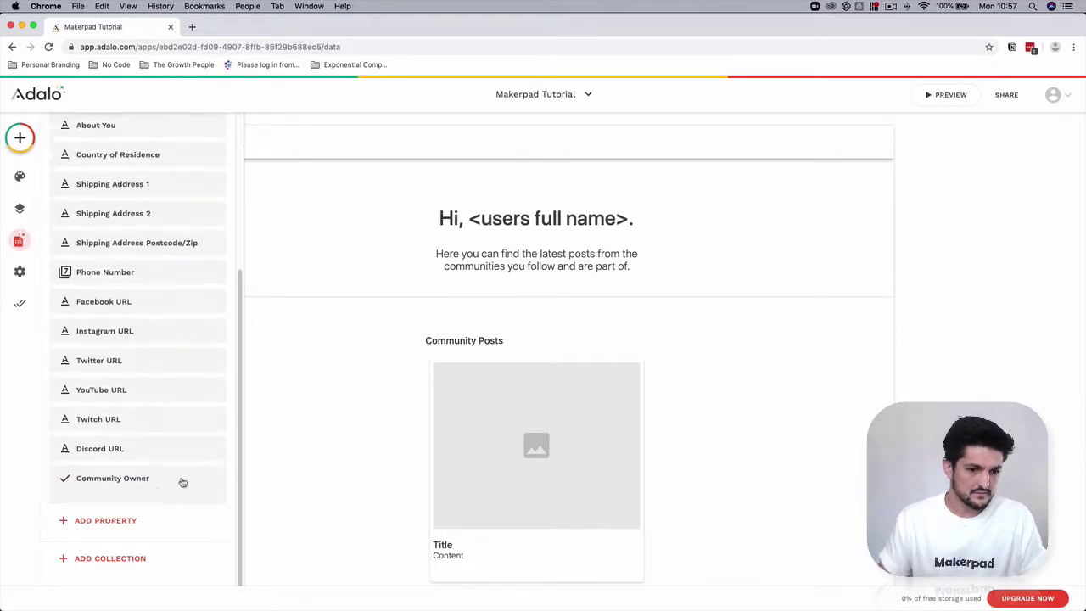
Step: Add a Date property named Joined Date to Users
click(123, 522)
click(136, 412)
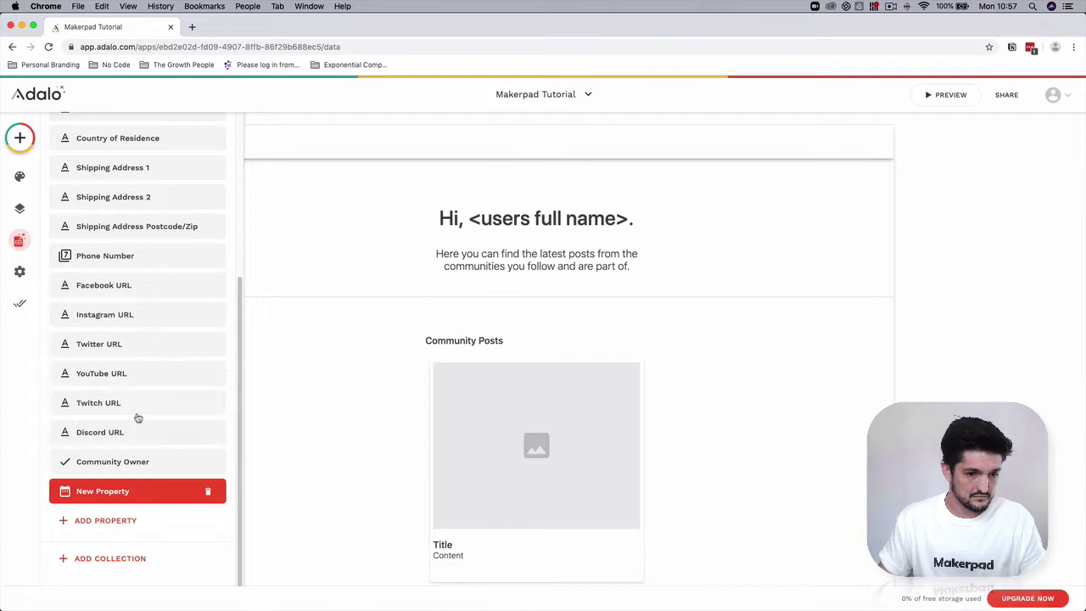
triple_click(129, 484)
text(Joined )
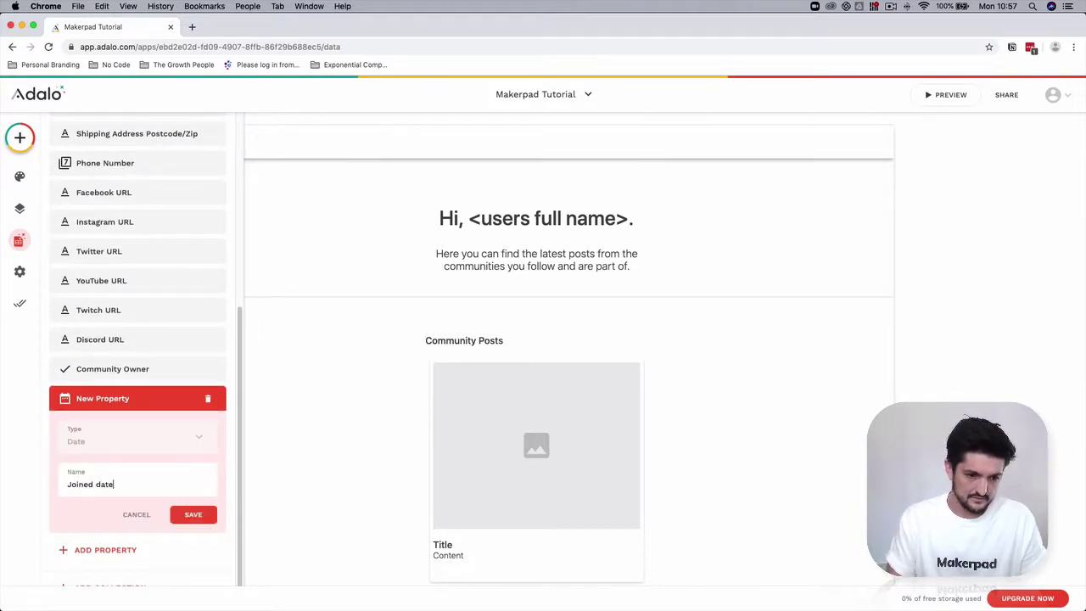
text(Date)
key(Return)
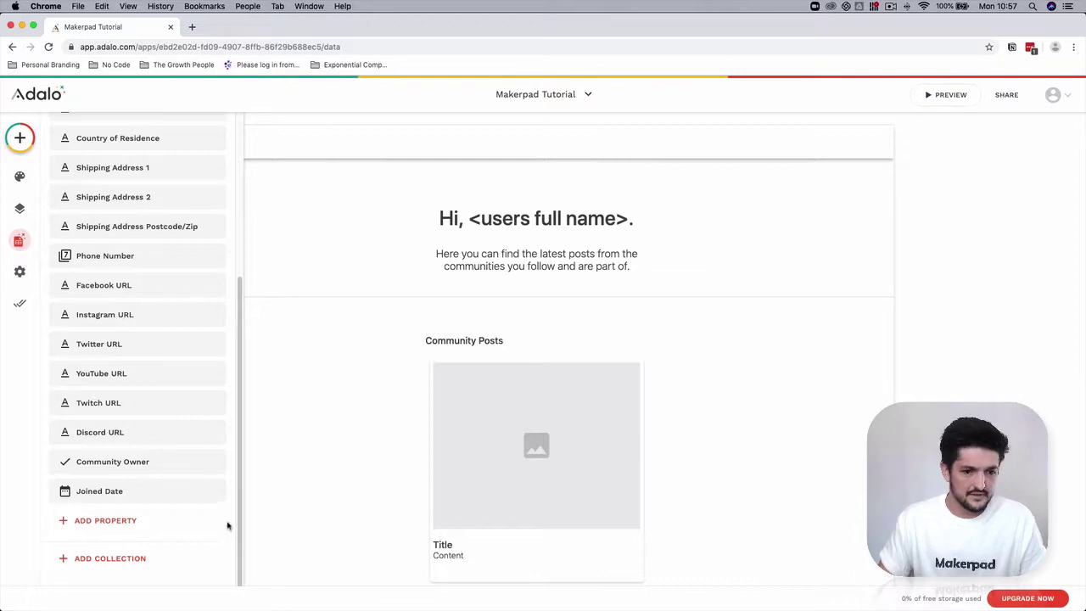
Step: Collapse the Users property list and add a new collection named Communities
scroll(157, 460, up, 5)
scroll(160, 461, up, 1)
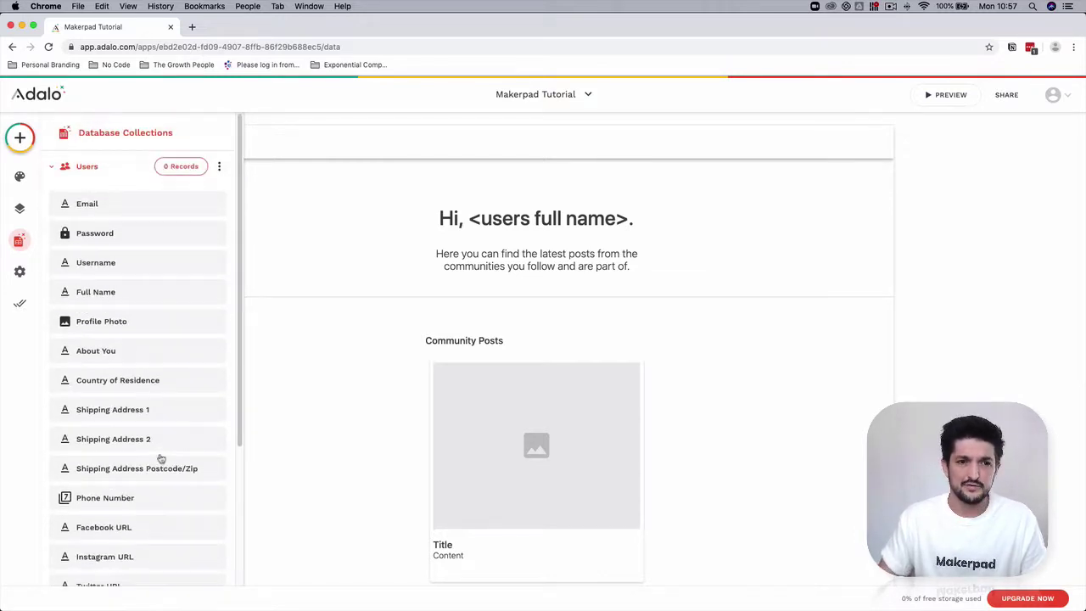
click(52, 167)
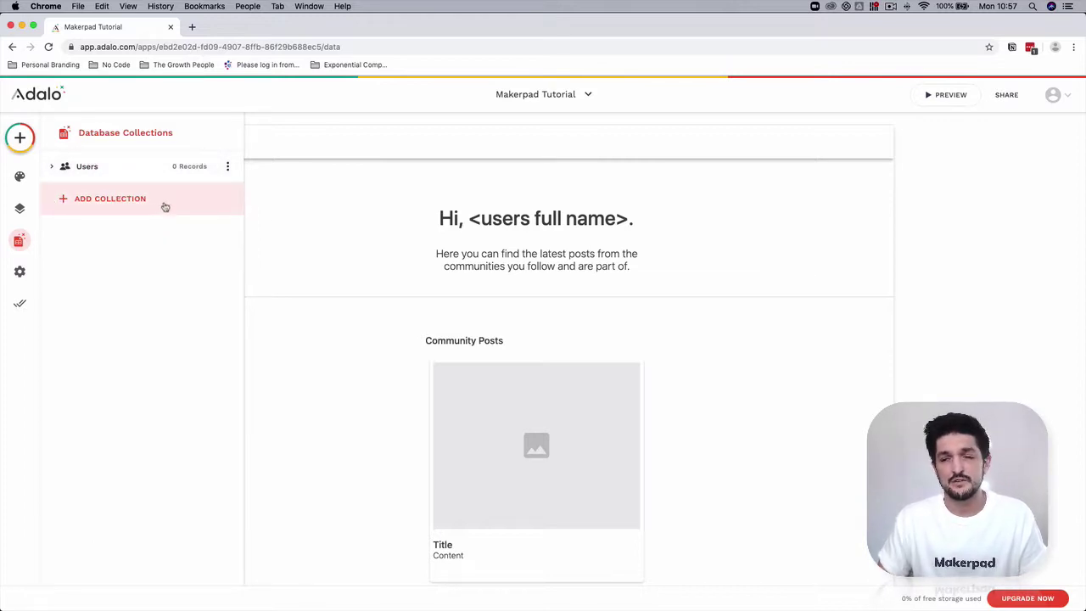
click(121, 198)
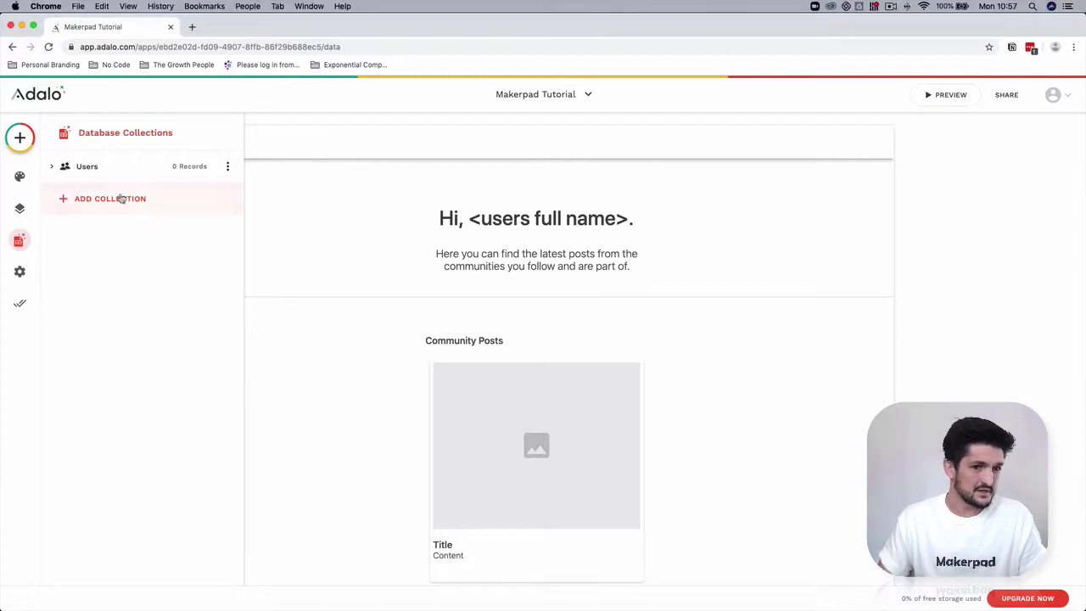
text(Communities)
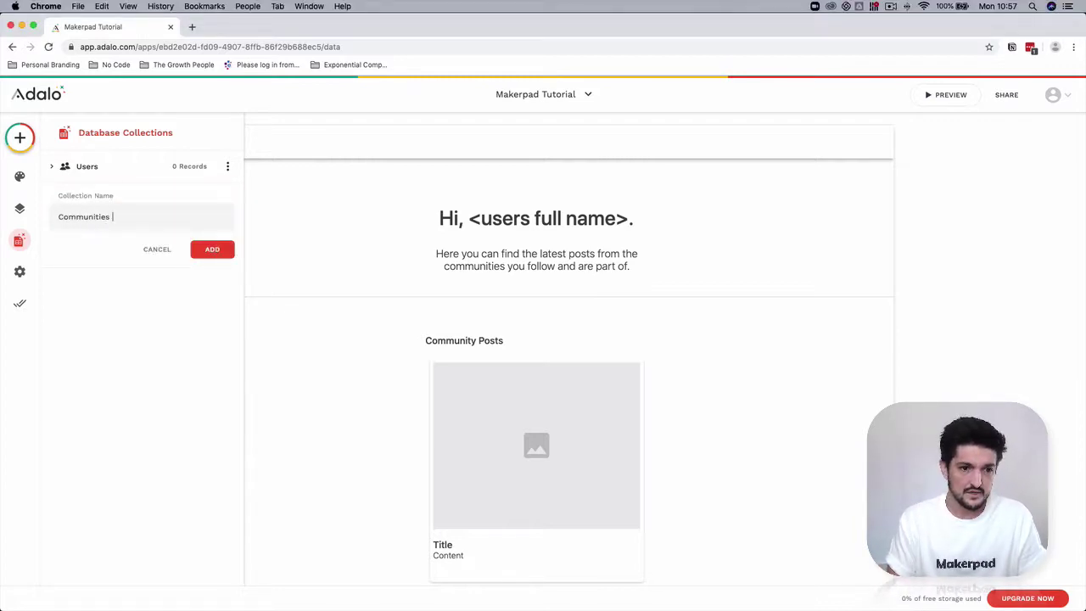
key(Return)
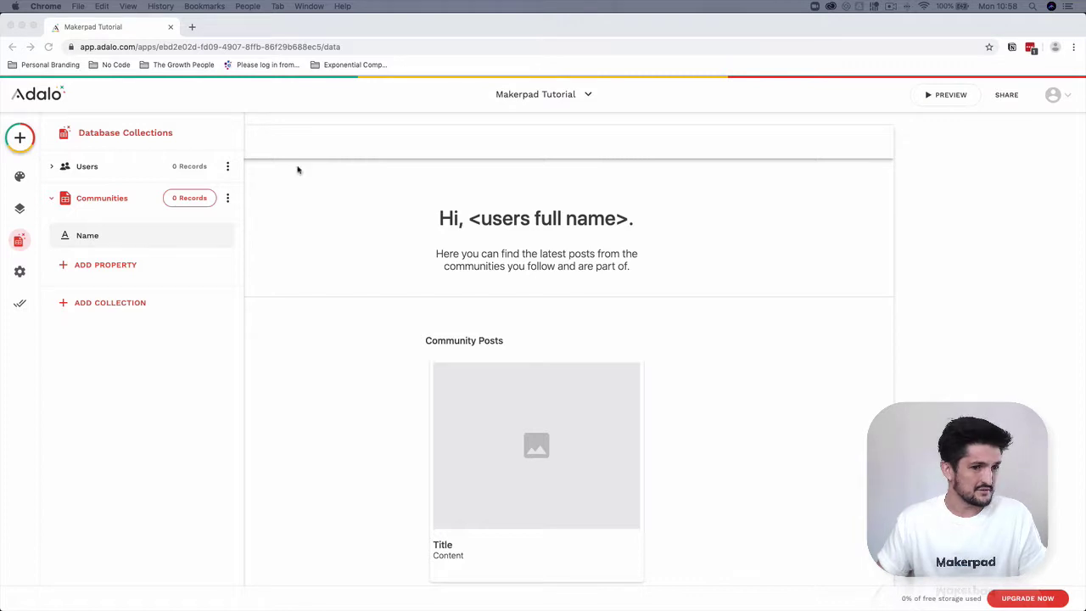
Step: Add a Description text property to the Communities collection
click(125, 272)
click(108, 292)
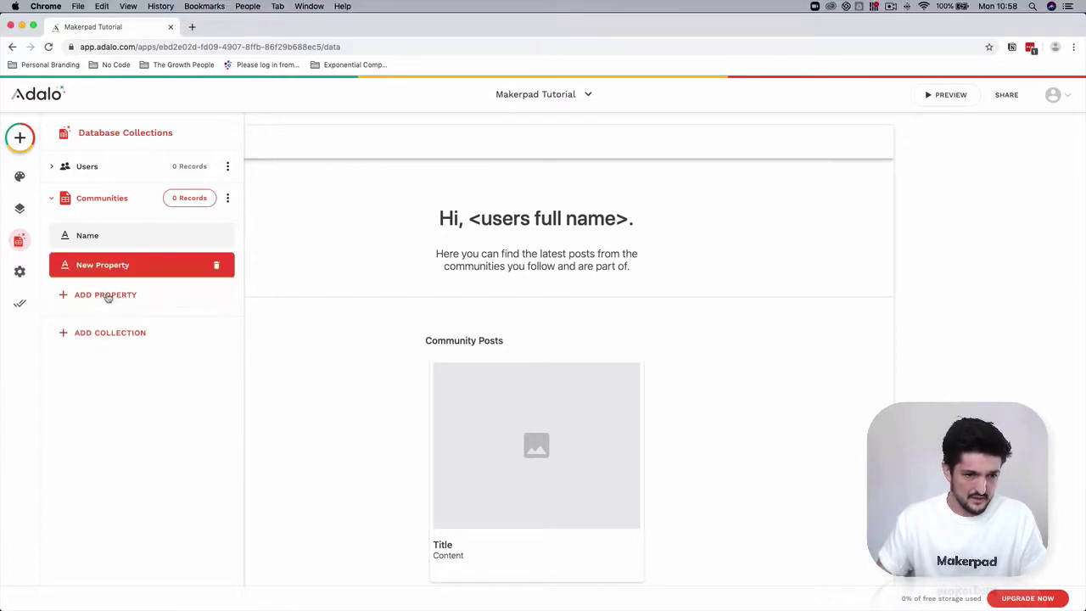
triple_click(145, 349)
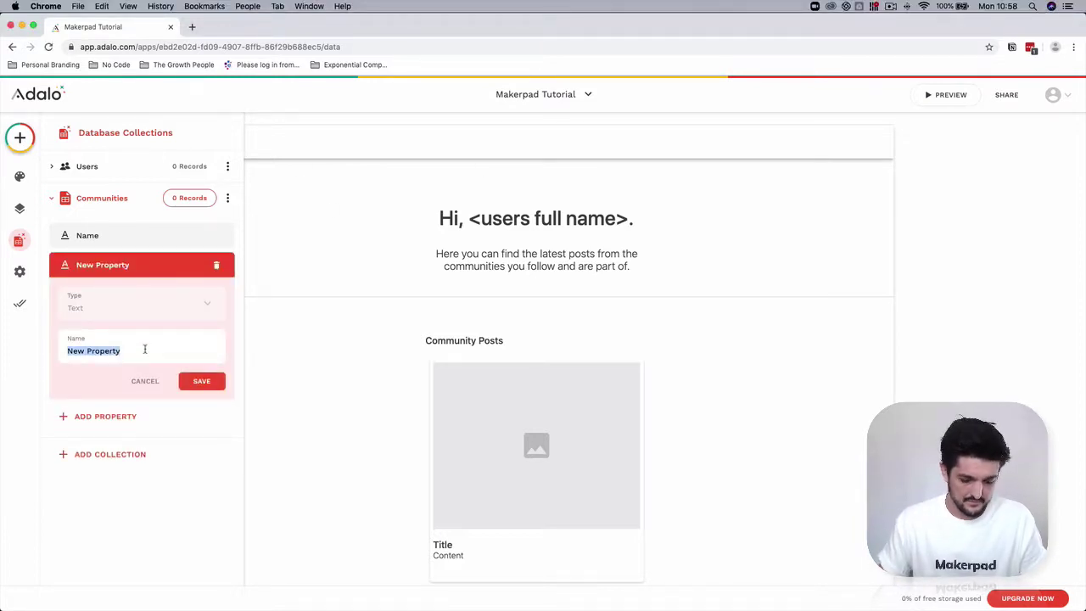
text(Description)
key(Return)
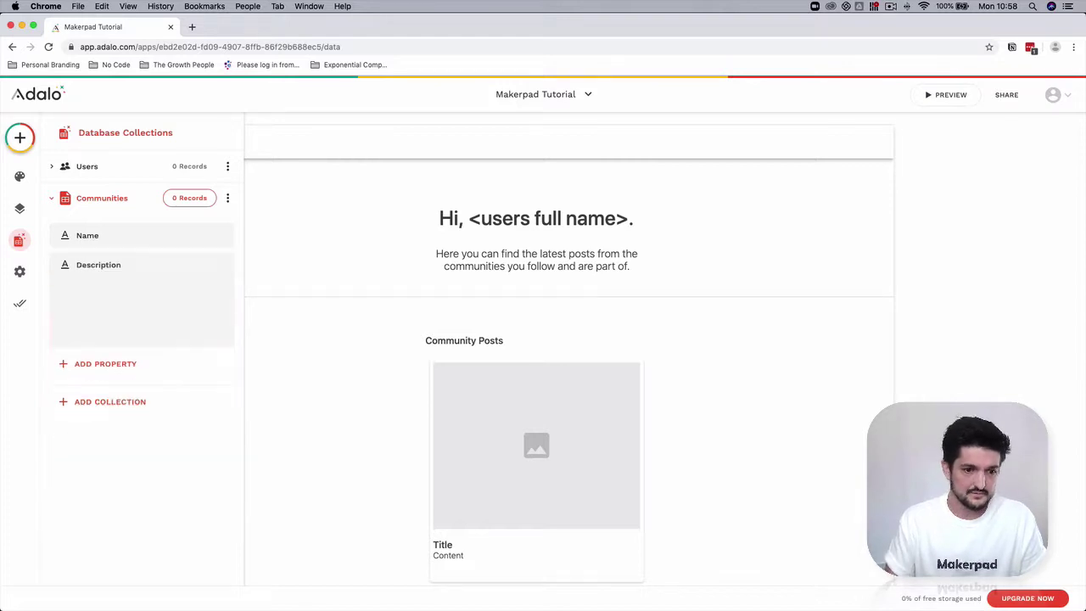
Step: Add Profile Photo and Cover Photo image properties to Communities
click(141, 291)
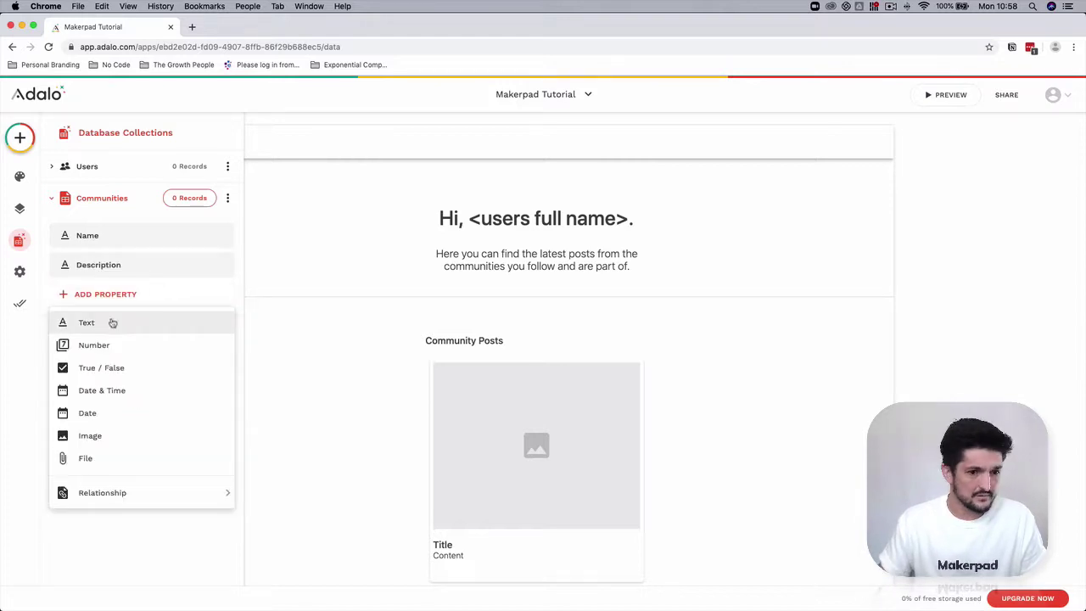
click(126, 437)
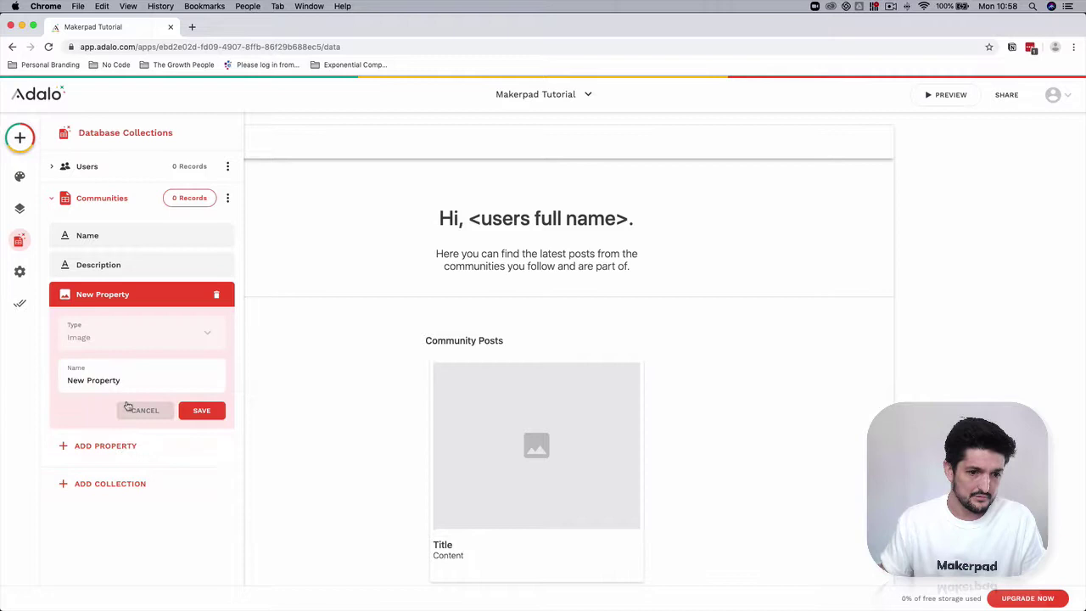
triple_click(137, 380)
text(Profile)
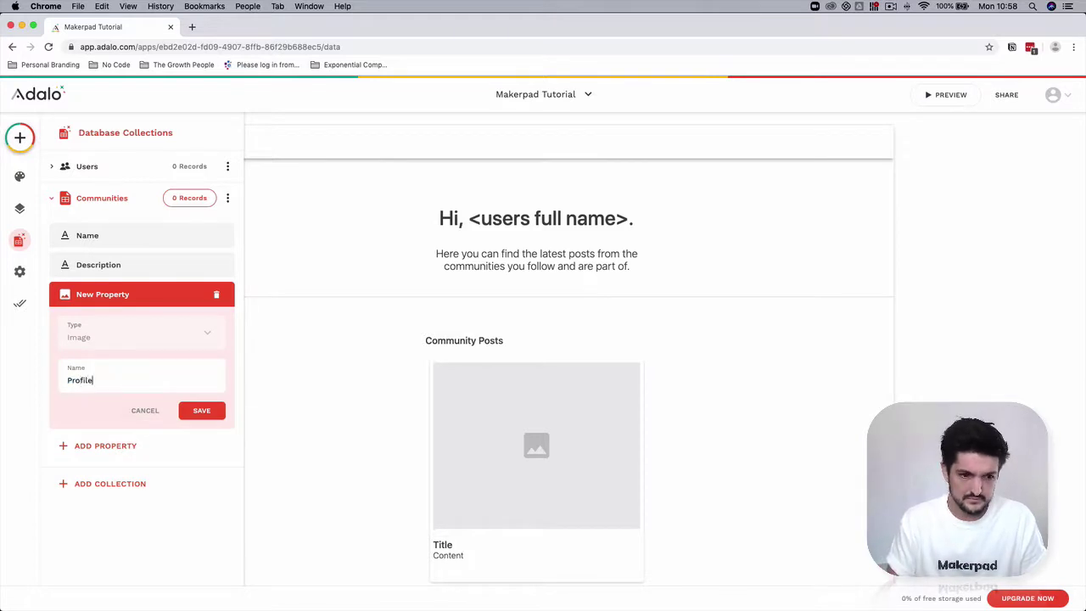
text( Photo)
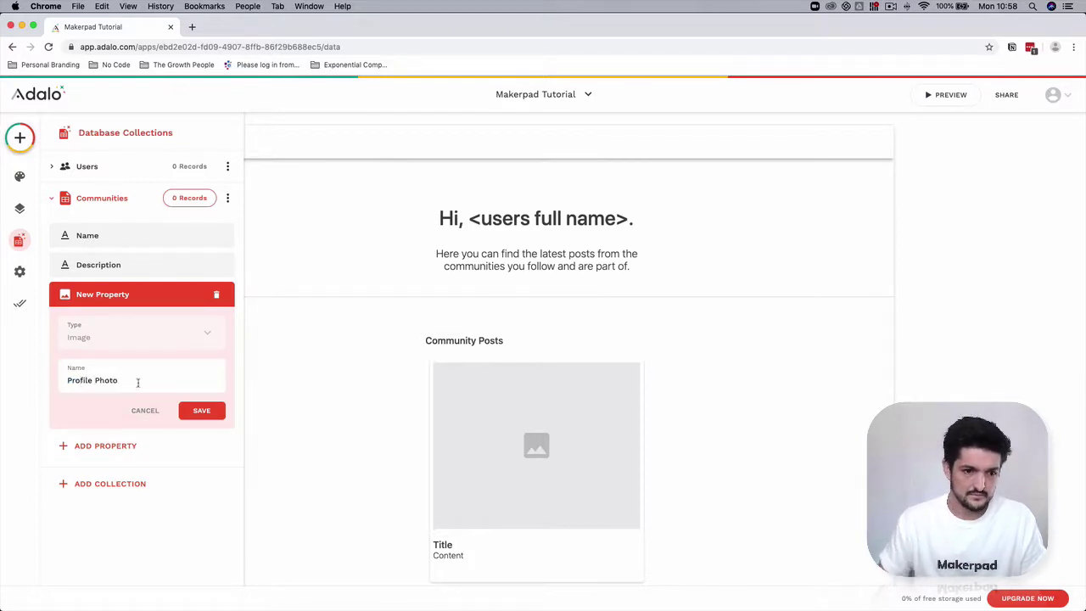
click(199, 409)
click(139, 323)
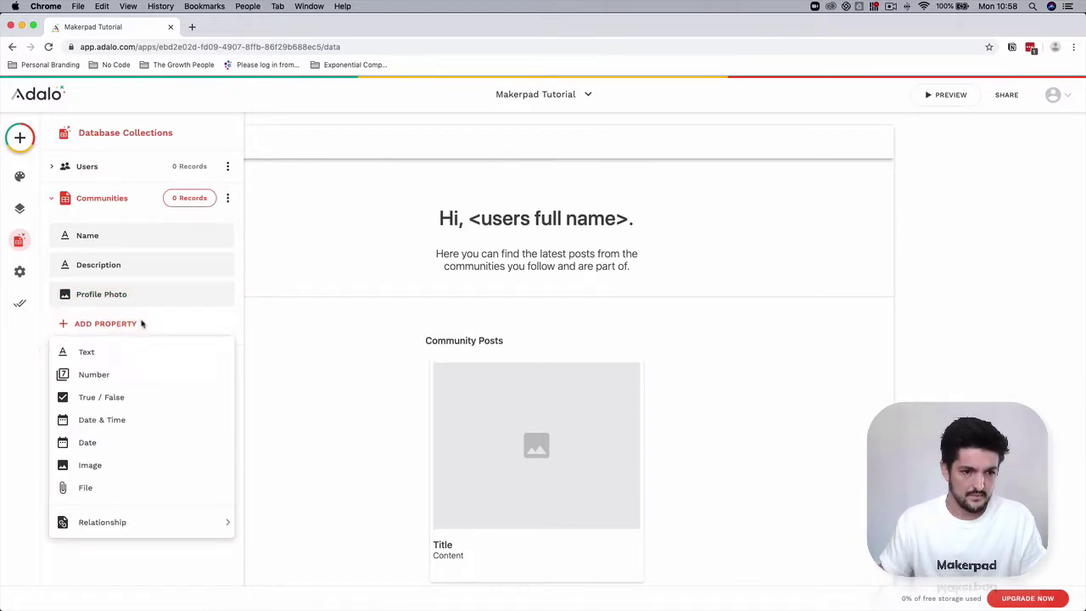
click(127, 468)
triple_click(141, 403)
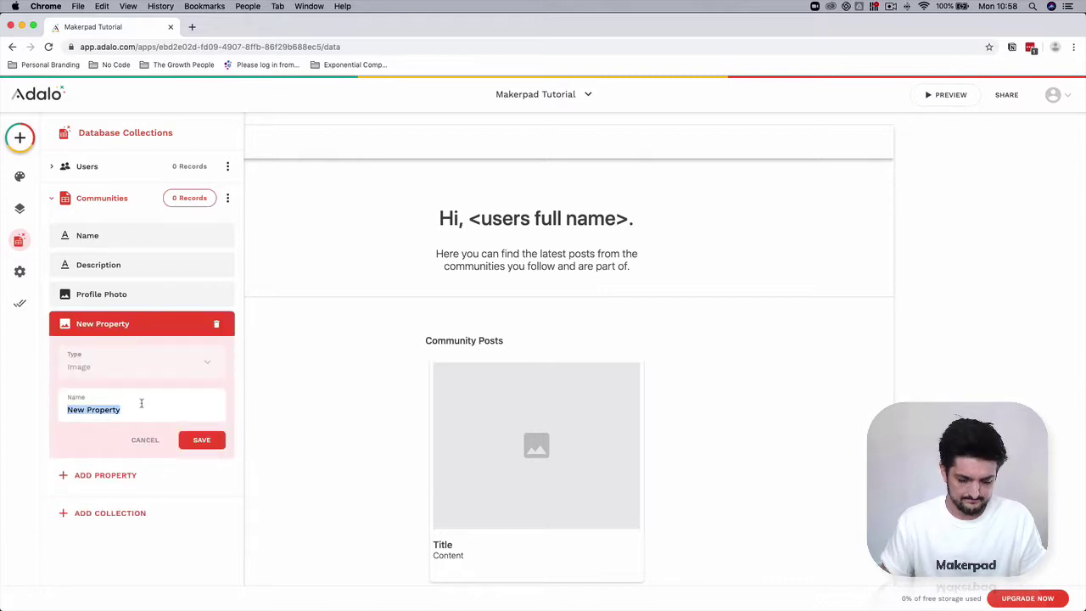
text(Cover Photo)
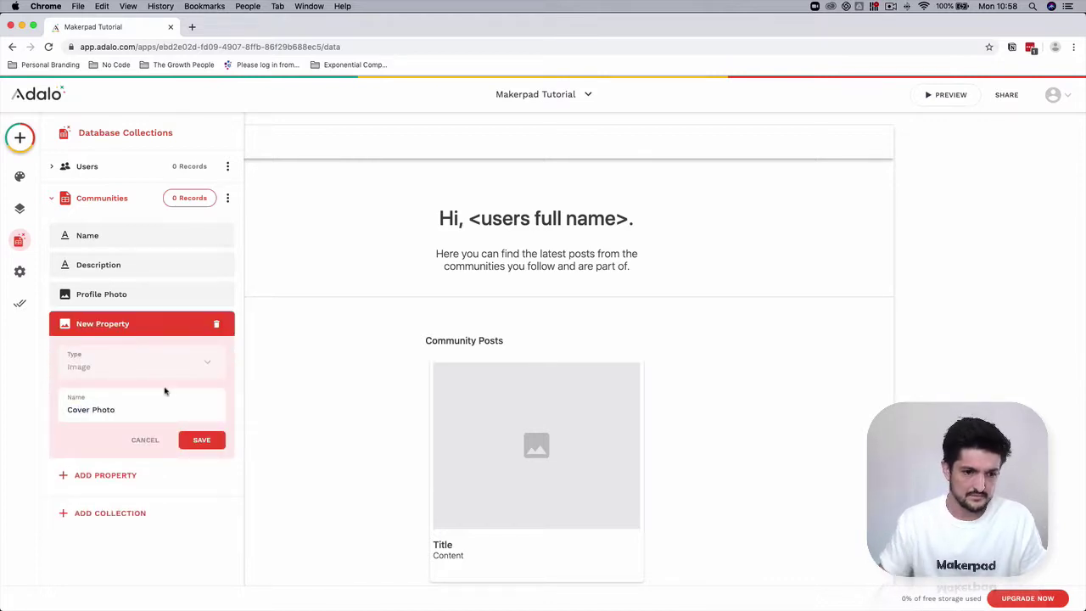
click(201, 440)
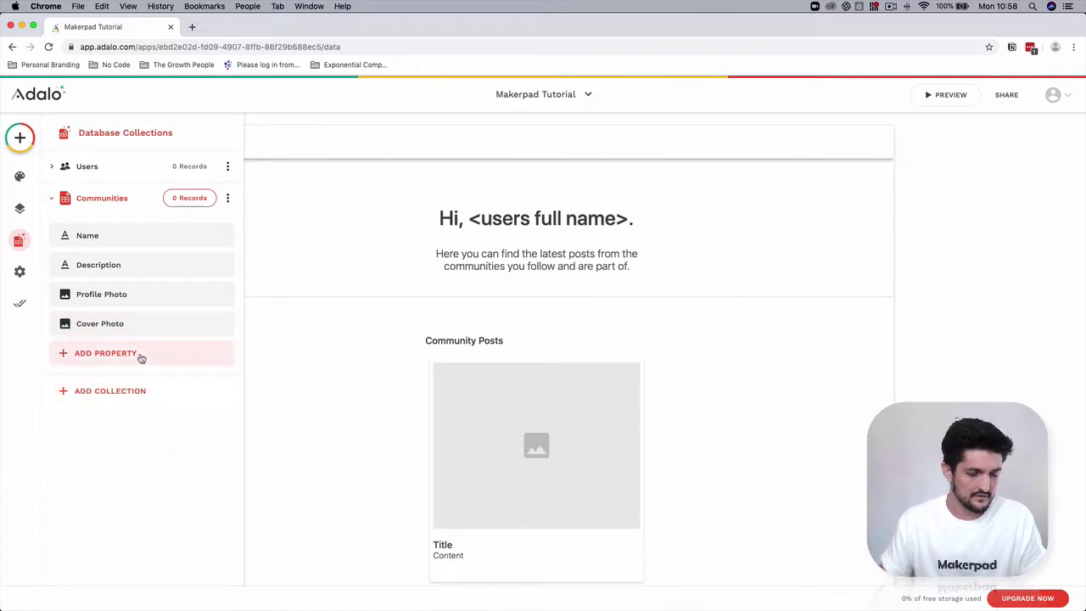
click(141, 355)
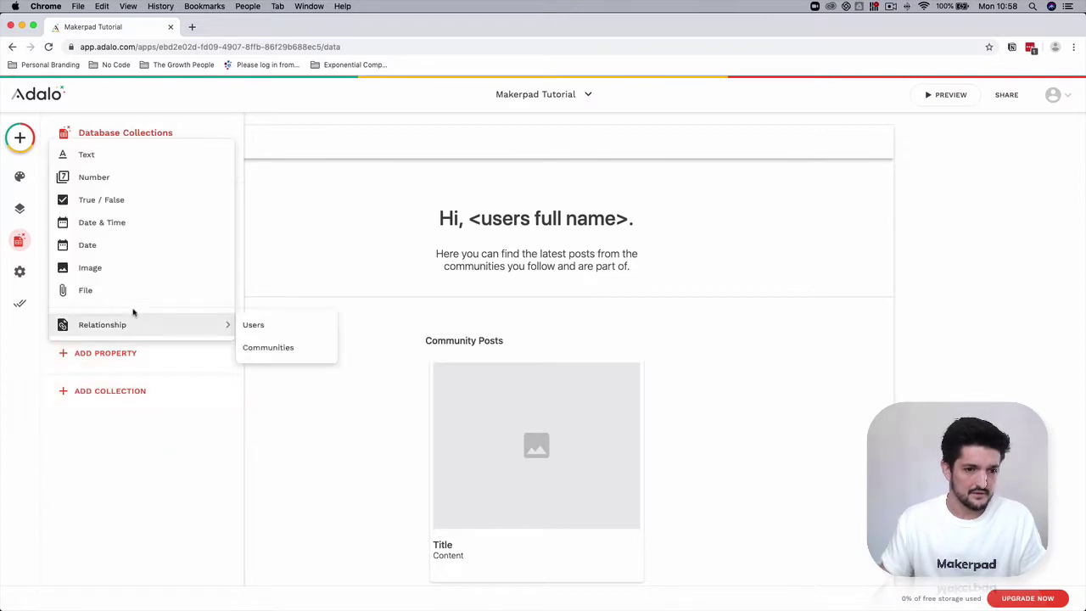
Step: Add Description and Tag Line text properties to Communities
click(134, 161)
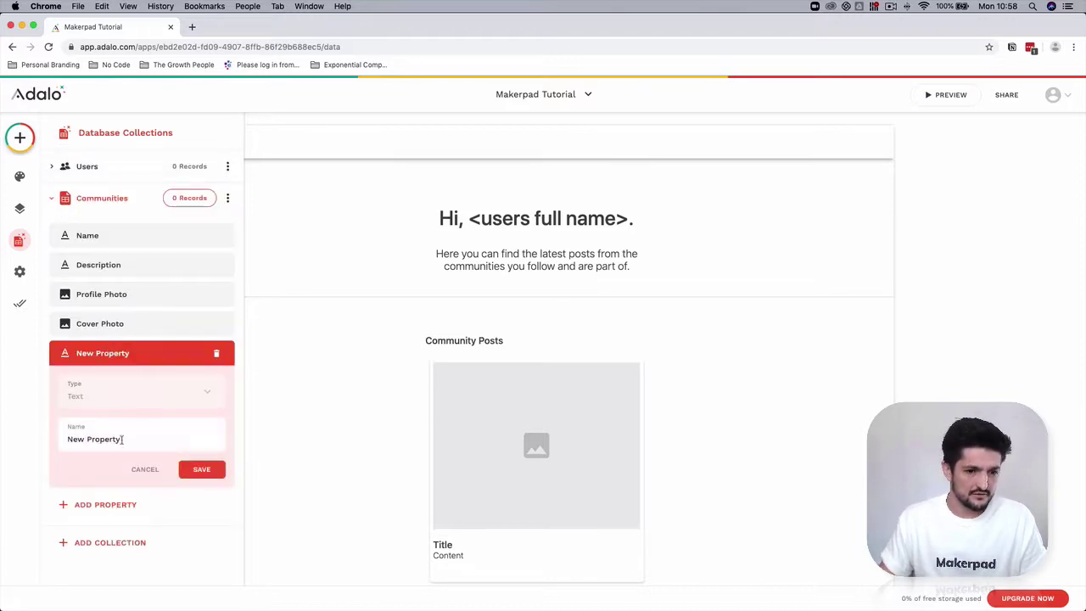
triple_click(128, 439)
text(Description)
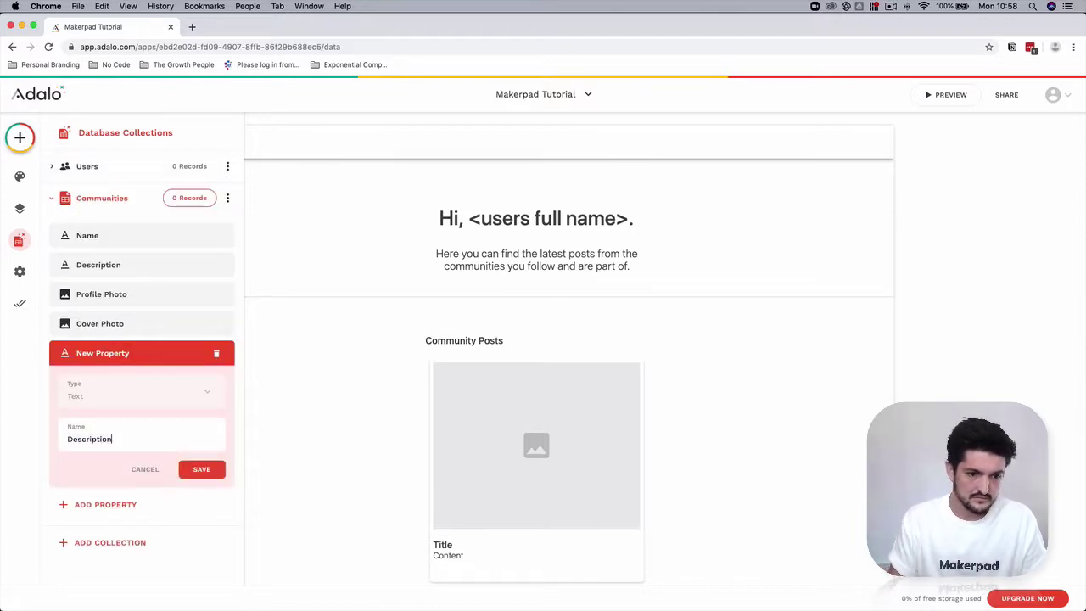
key(Return)
click(134, 386)
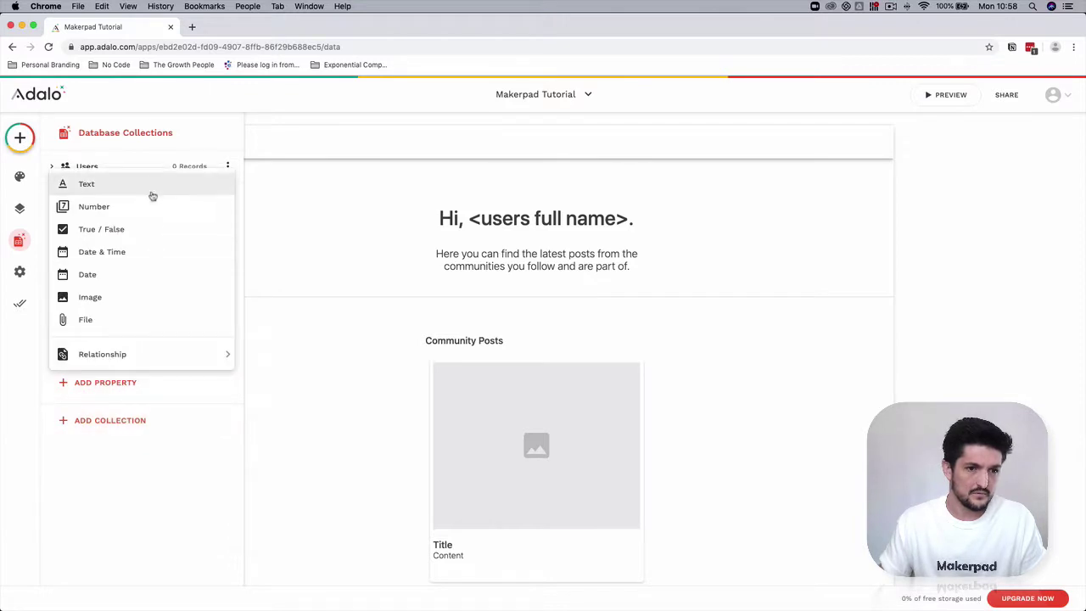
click(149, 185)
triple_click(130, 467)
text(Tag Line)
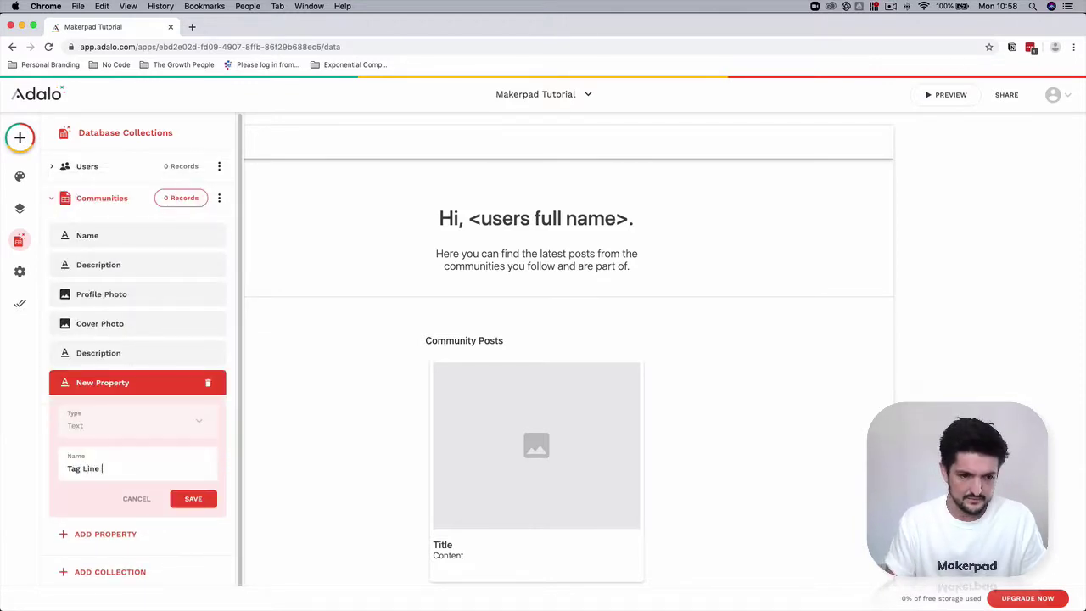
key(Return)
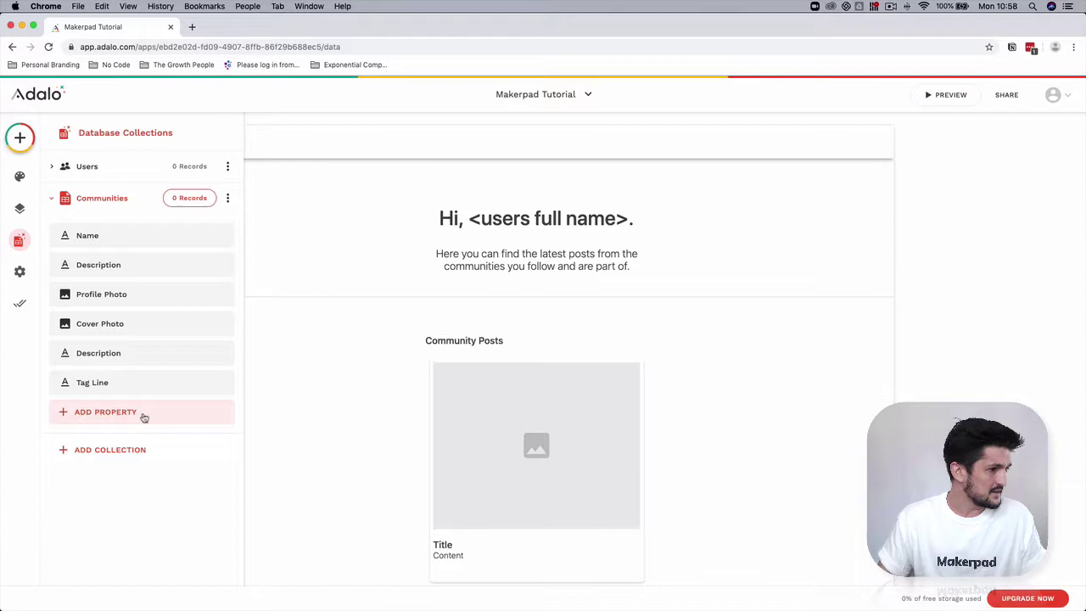
Step: Add a Created Date date property to Communities
click(145, 417)
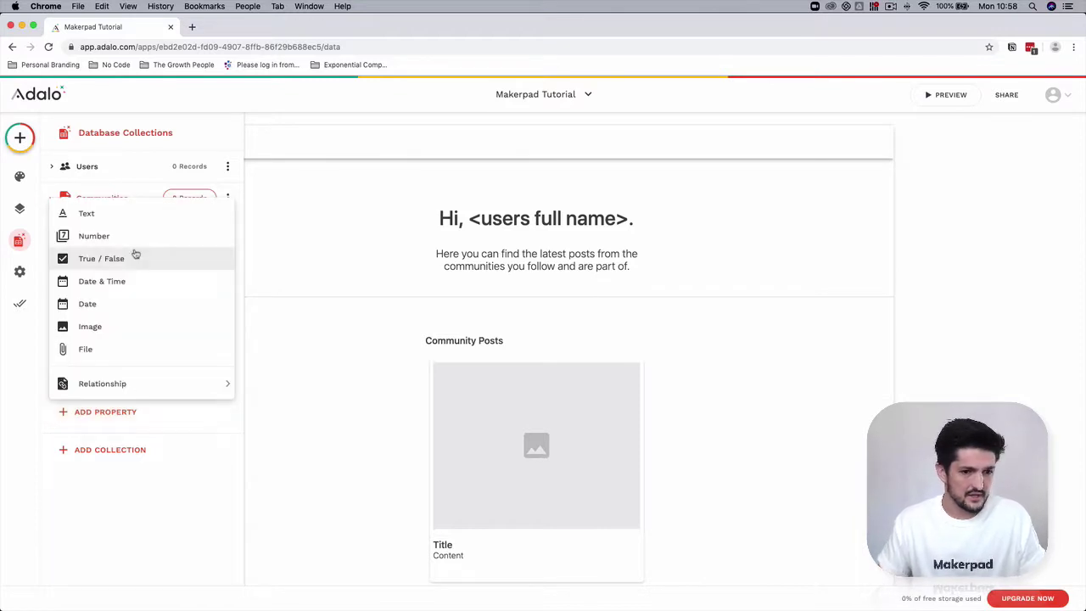
click(131, 315)
click(130, 497)
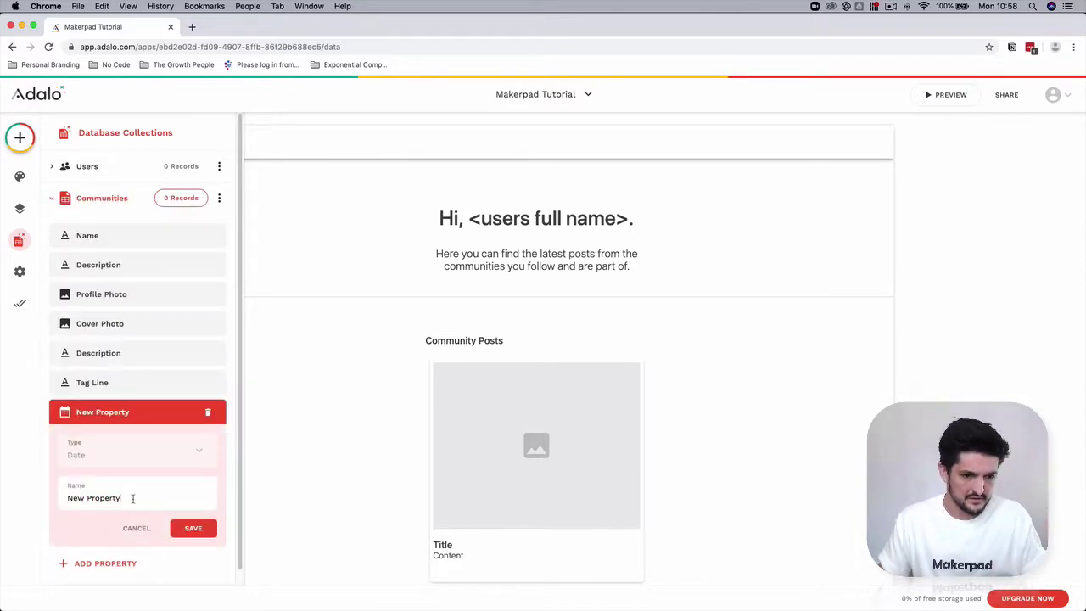
key(alt+shift+Left)
key(alt+shift+Left)
text(Created D)
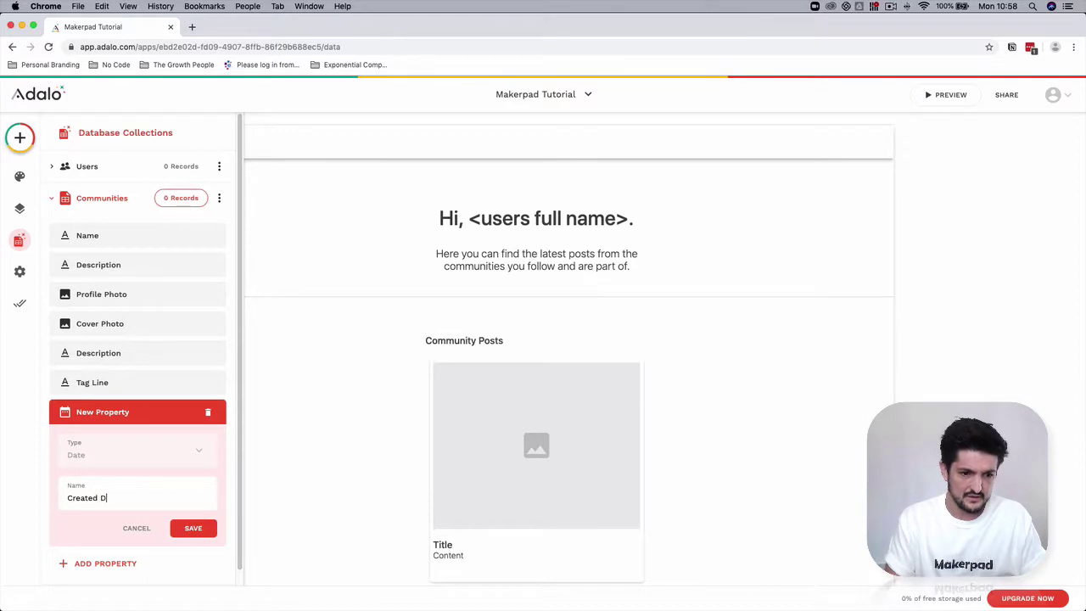
text(ate)
key(Return)
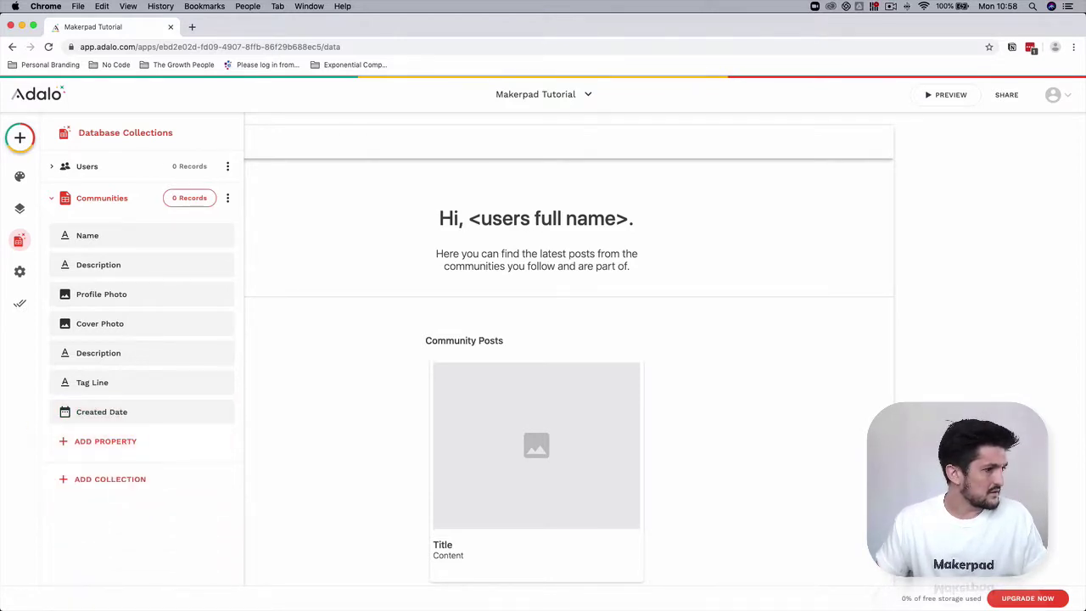
Step: Add Monthly Price and Yearly Price number properties to Communities
click(104, 444)
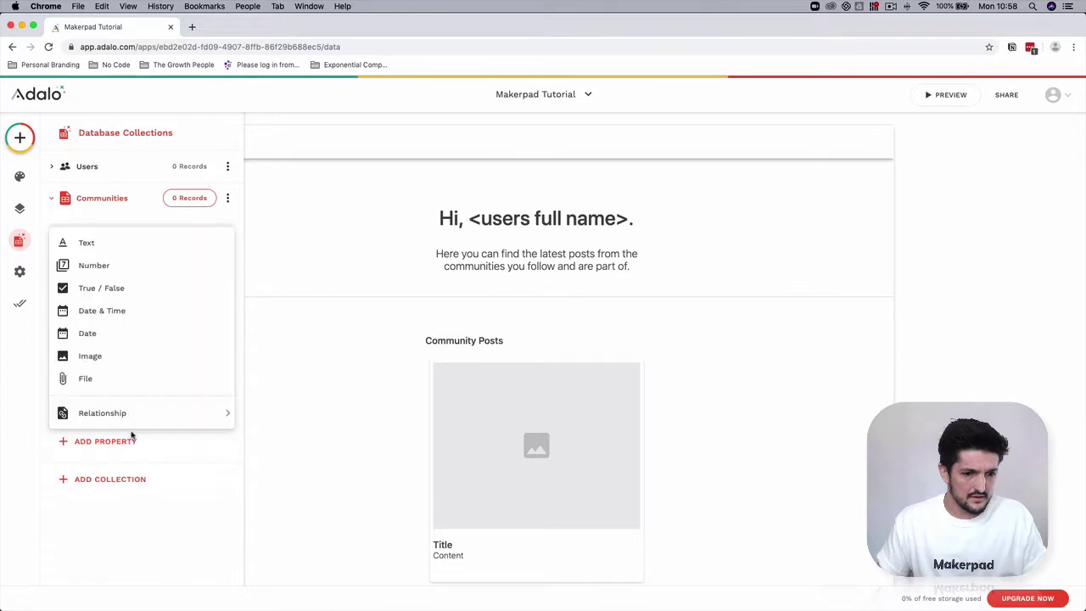
click(149, 268)
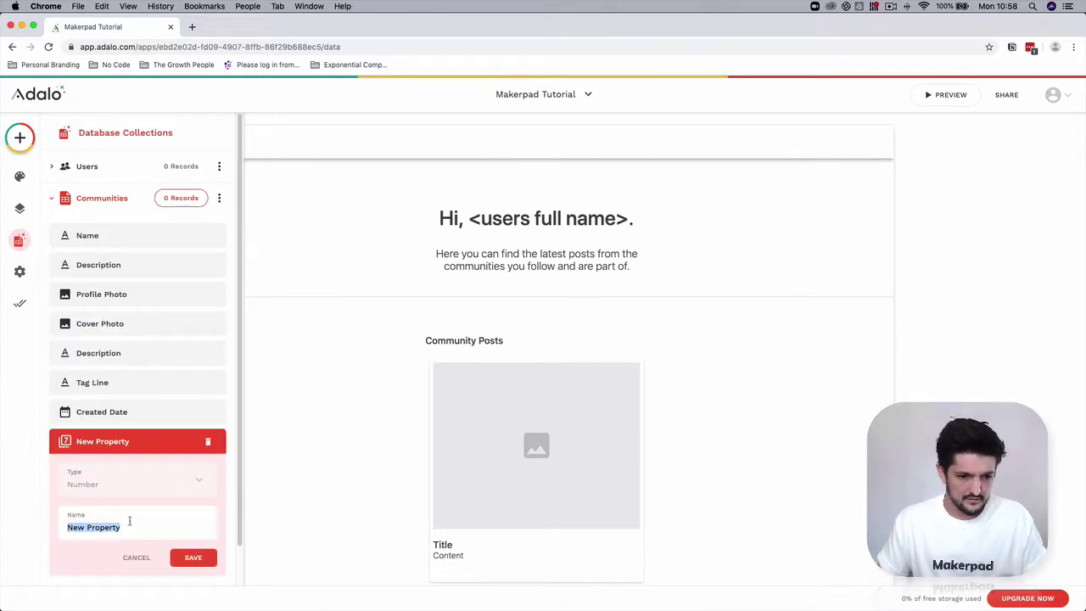
text(Monthy P)
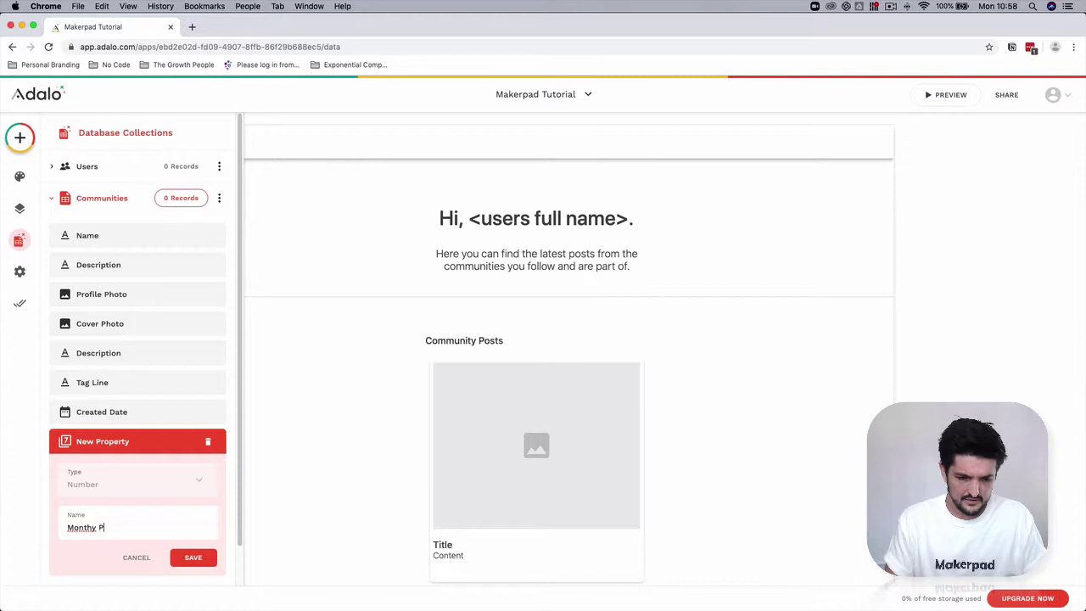
key(BackSpace)
key(BackSpace)
key(BackSpace)
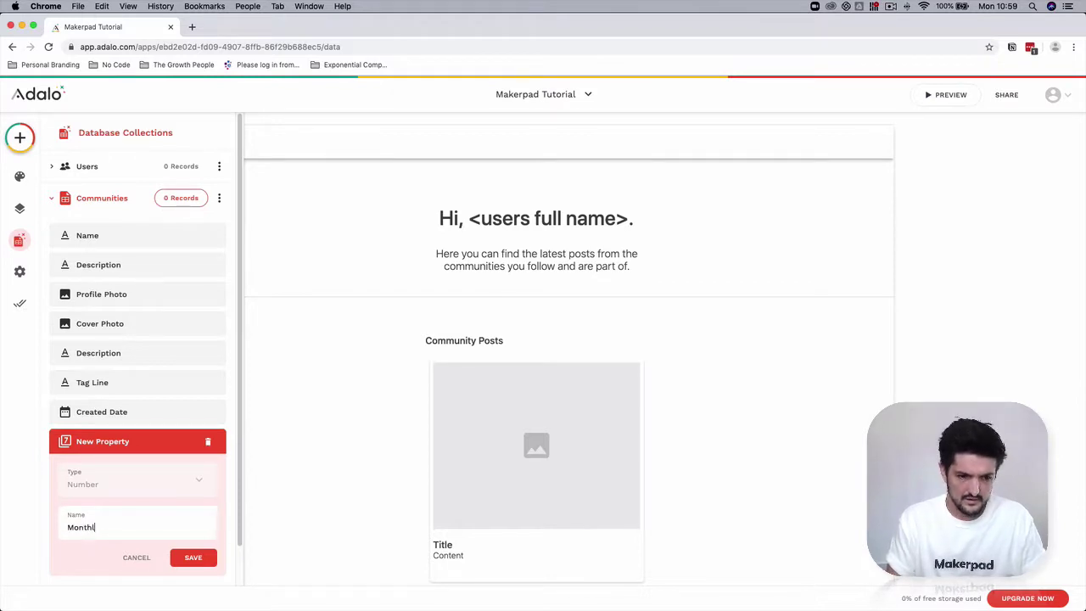
text(ly Price)
key(Return)
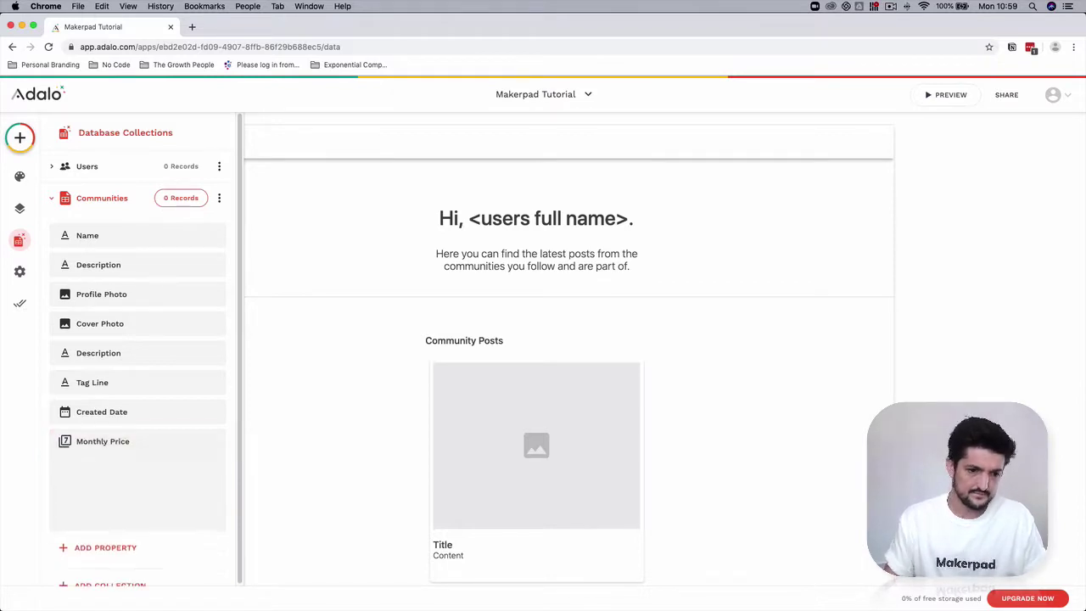
click(109, 472)
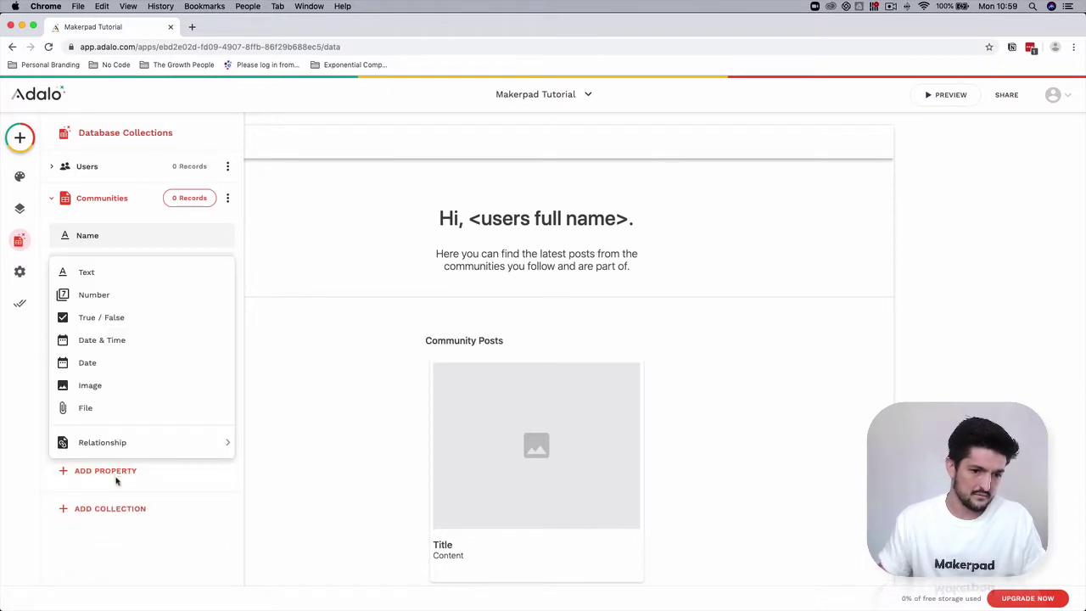
click(149, 294)
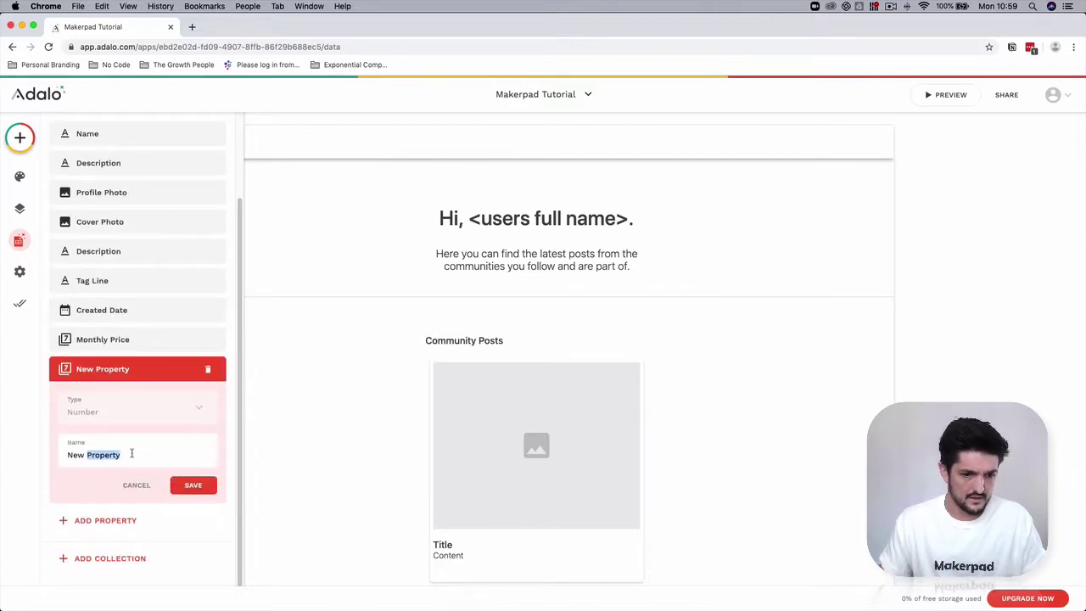
triple_click(131, 453)
text(Yearlu)
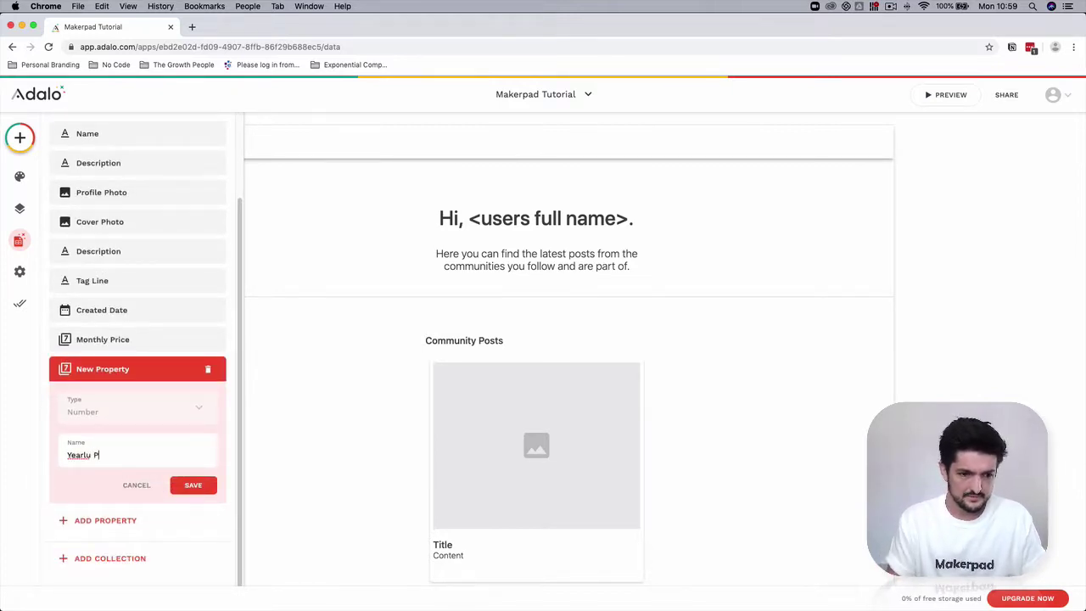
text( P)
key(BackSpace)
key(BackSpace)
key(BackSpace)
text(y Price)
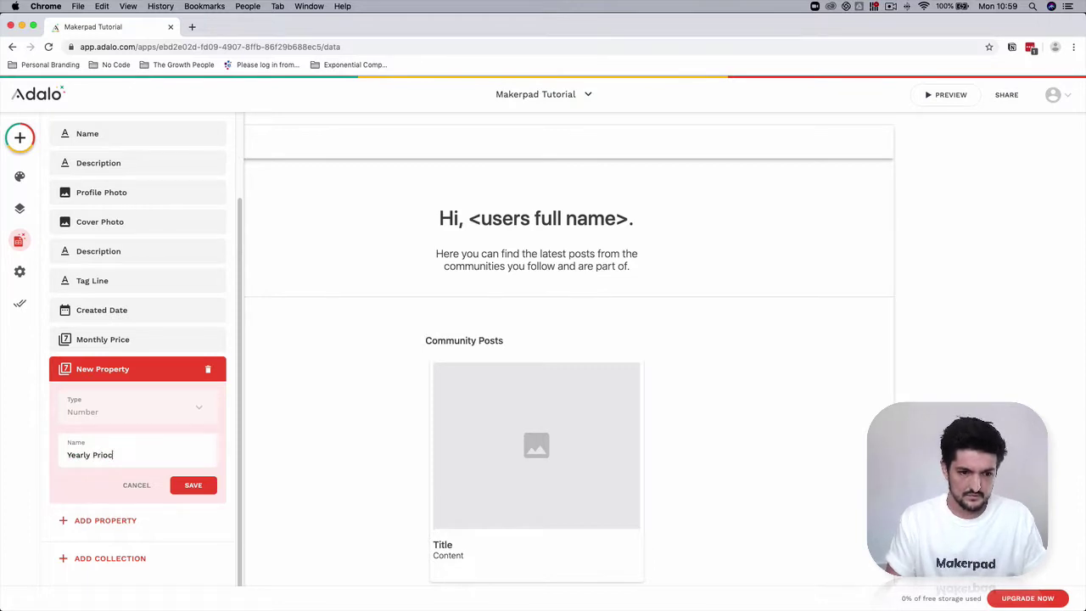
key(Return)
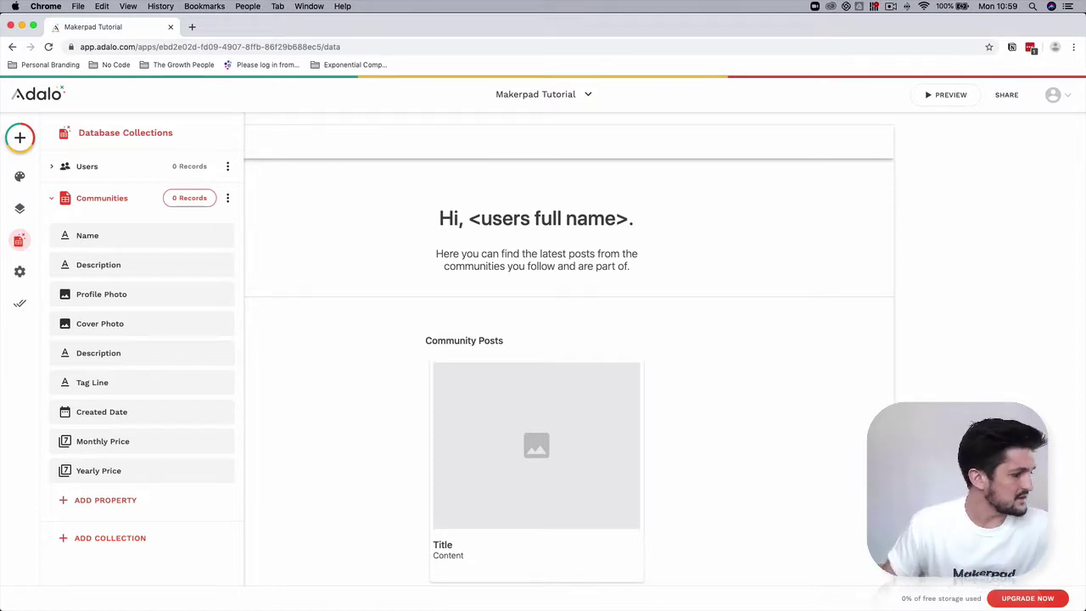
Step: Add a Welcome Message text property to Communities
click(127, 500)
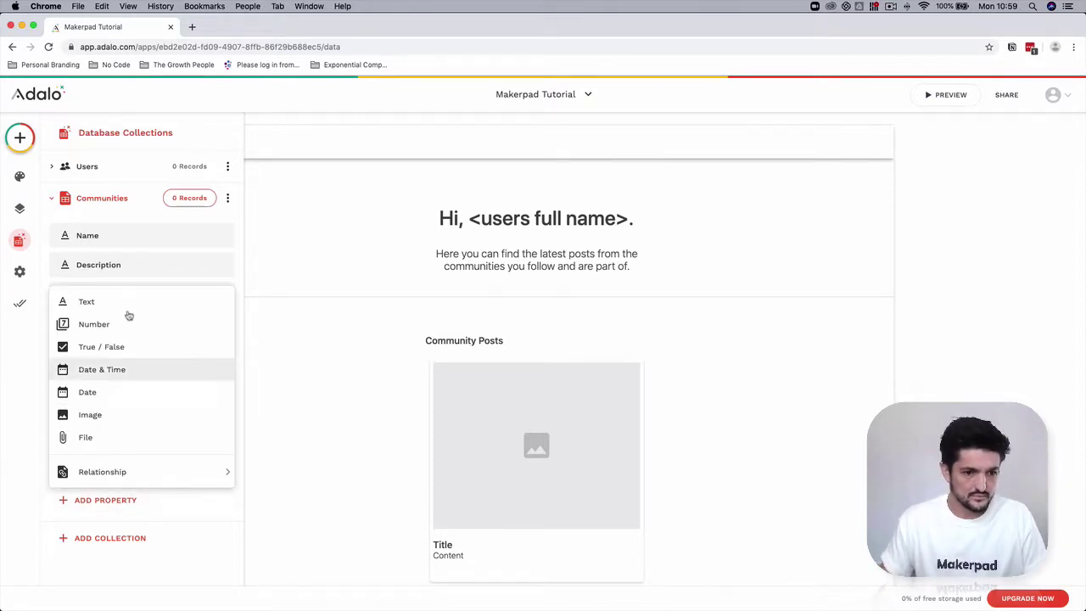
click(137, 309)
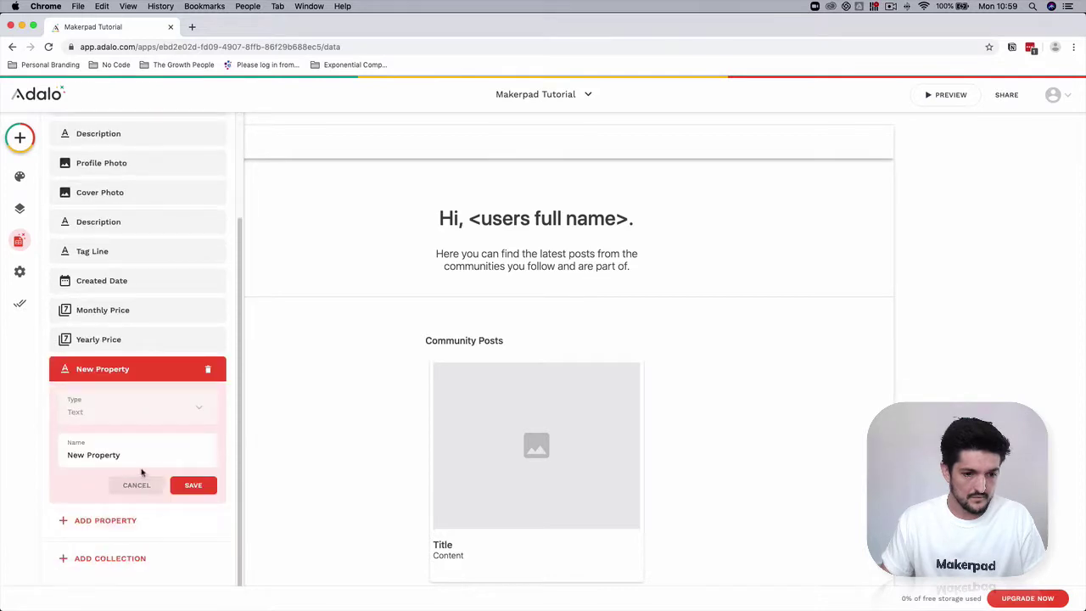
triple_click(136, 450)
text(Welcon)
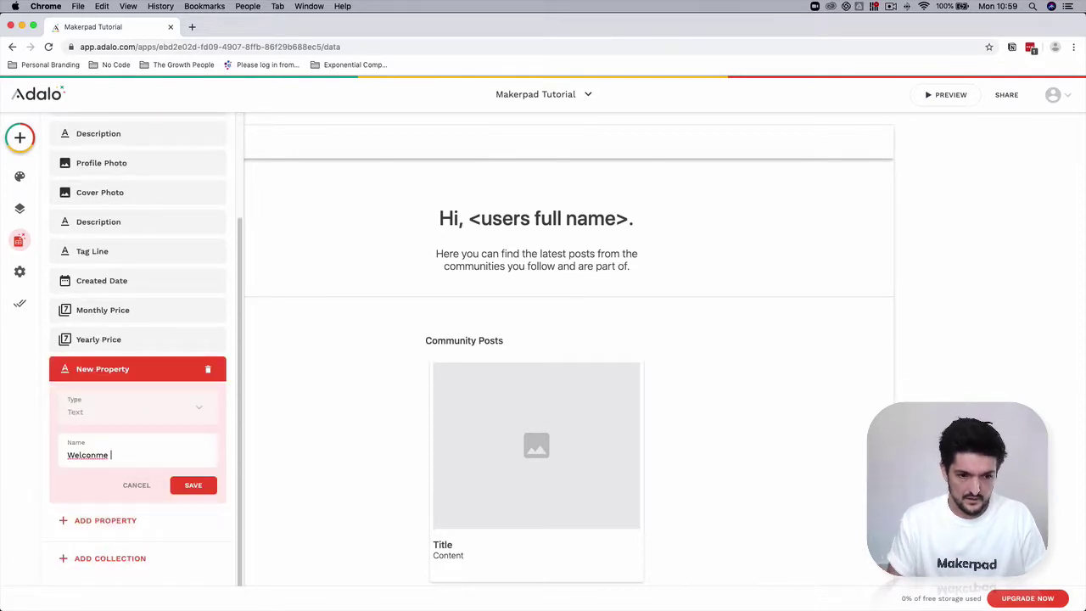
key(BackSpace)
text(me Me)
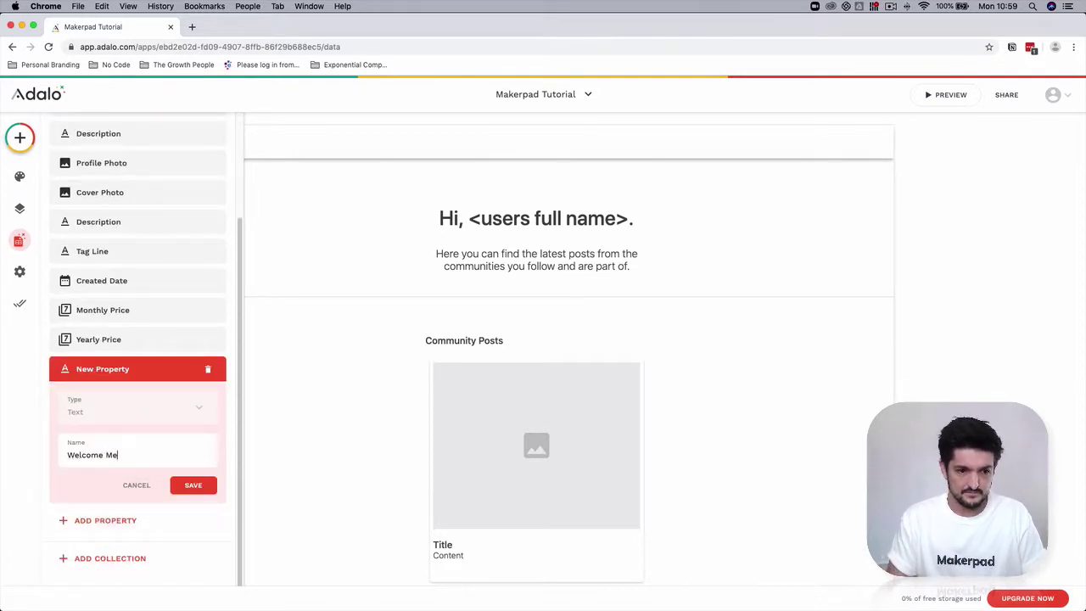
text(ssage)
key(Return)
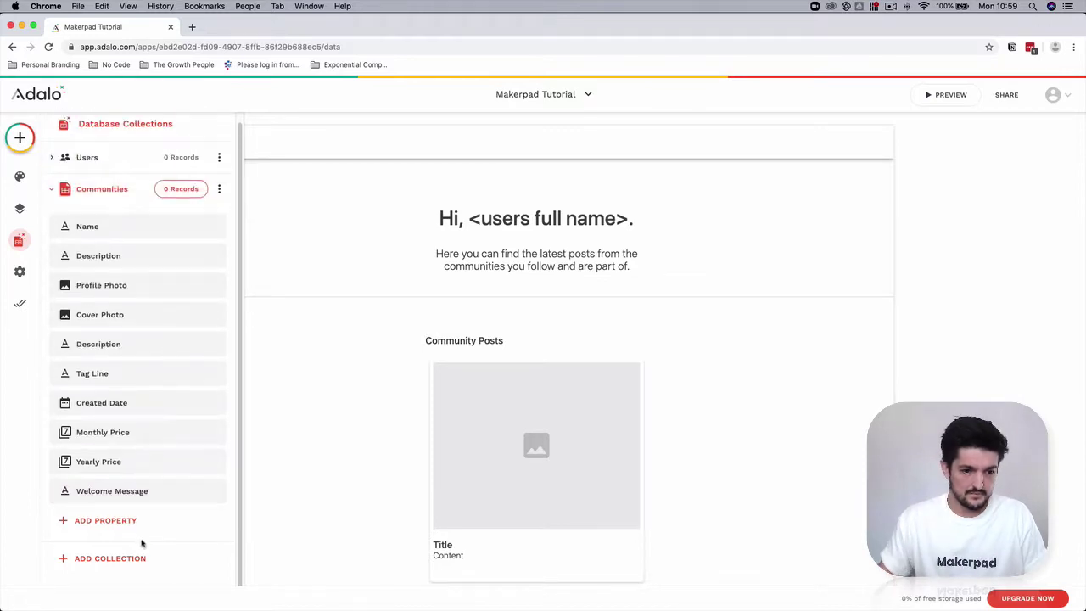
Step: Add a Welcome Image image property and a Welcome Video file property
click(136, 522)
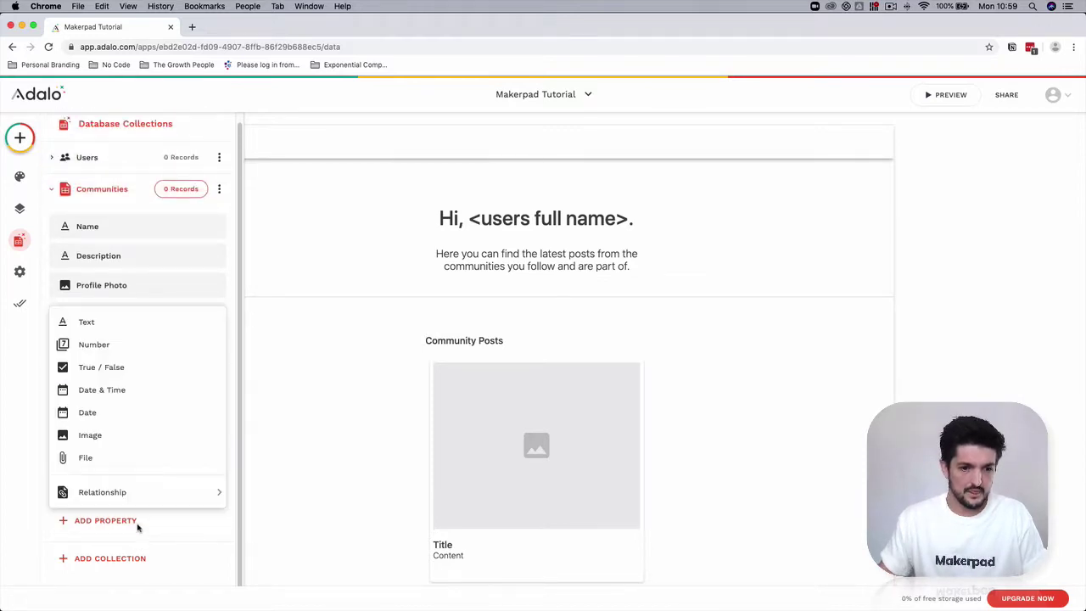
click(135, 441)
triple_click(132, 483)
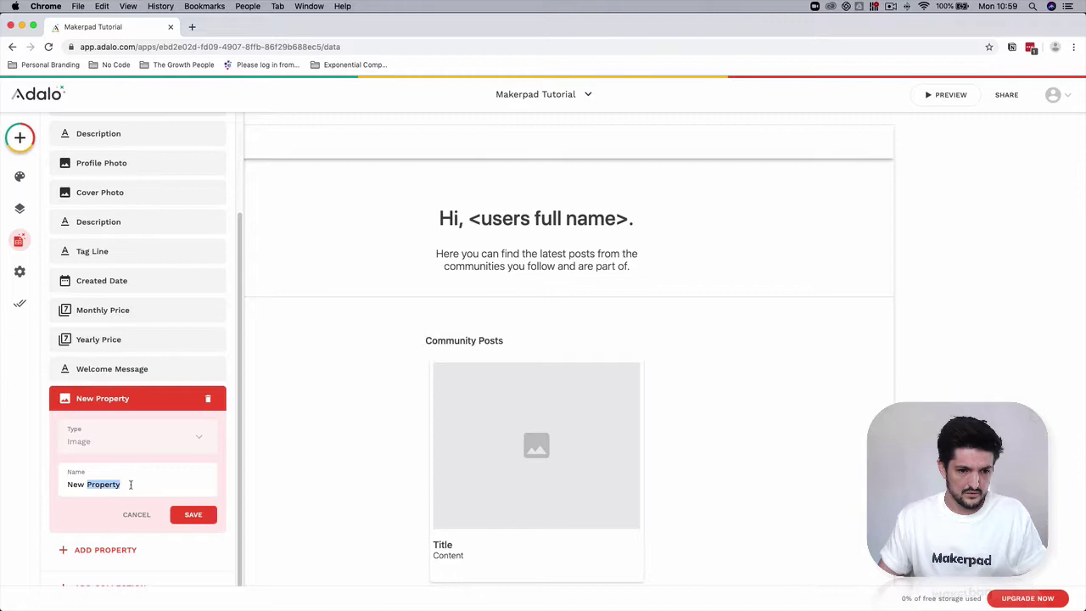
text(We)
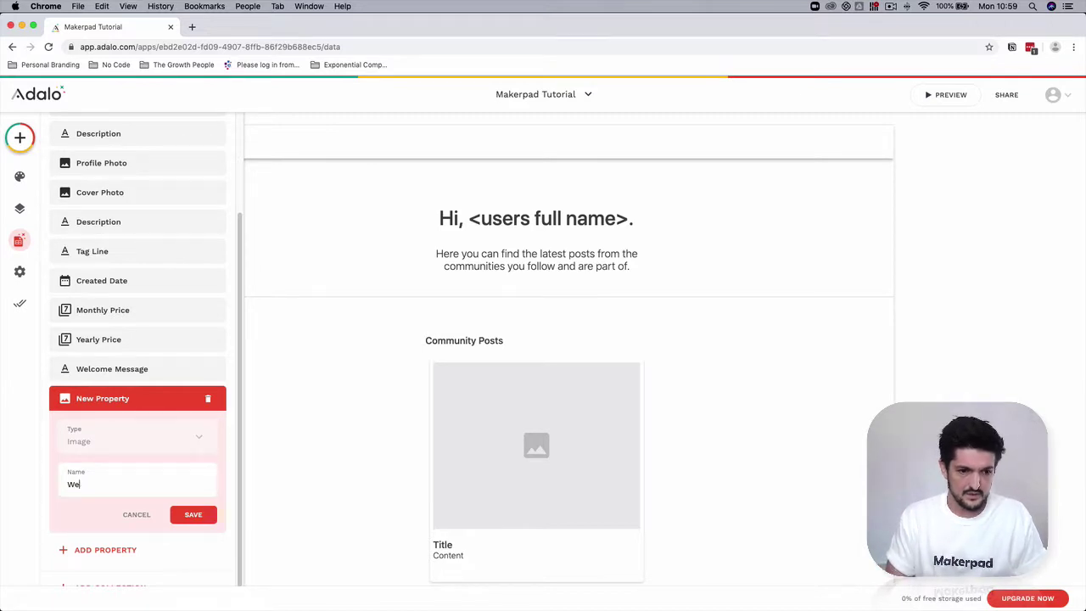
text(klconome IOm)
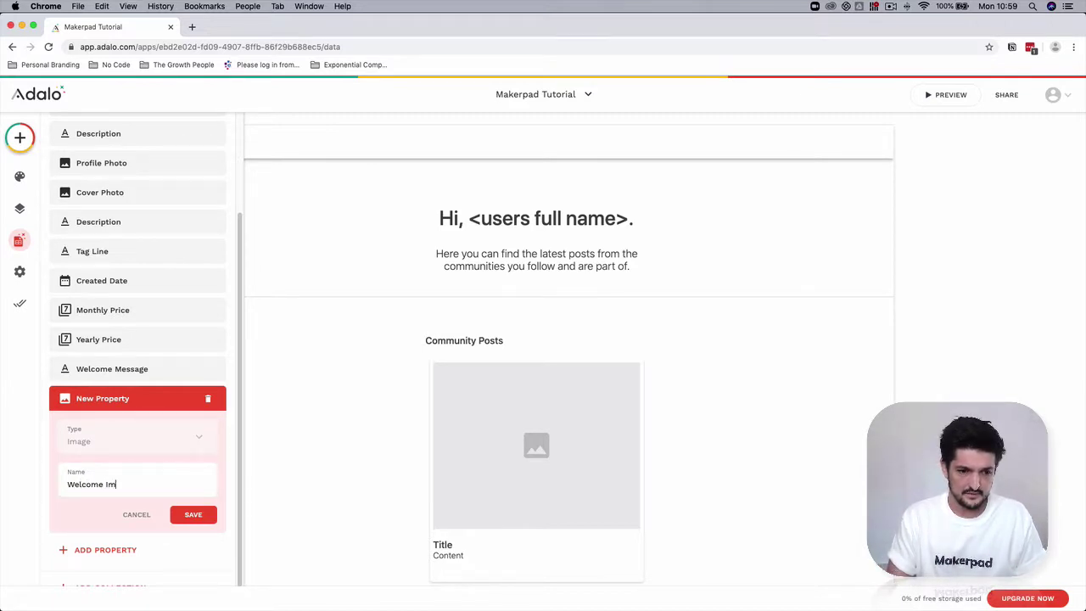
text(age)
key(Return)
click(142, 522)
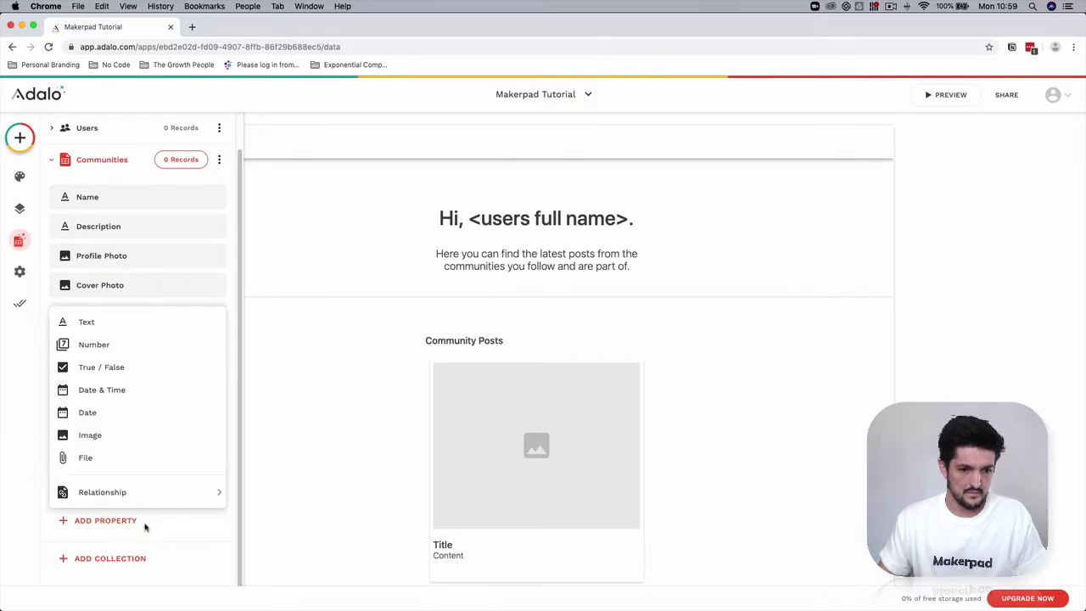
click(136, 462)
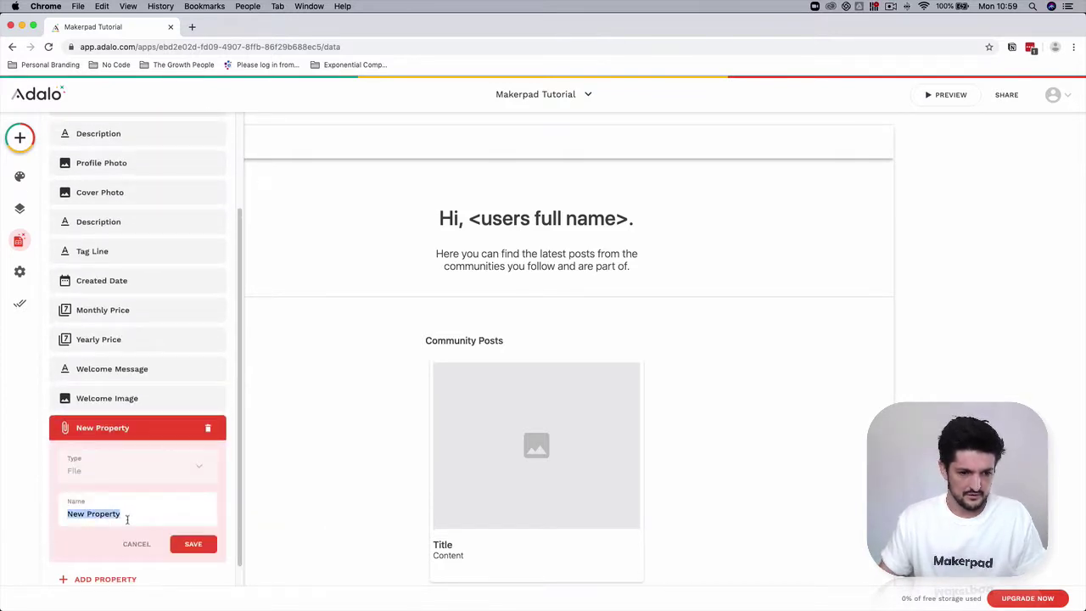
text(WEbco)
key(BackSpace)
key(BackSpace)
key(BackSpace)
key(BackSpace)
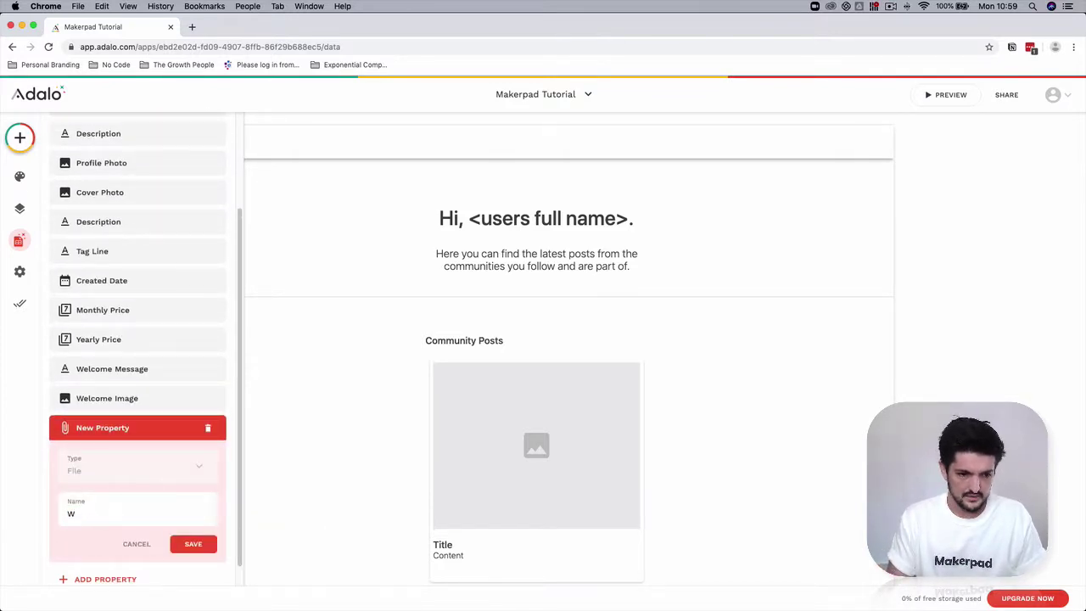
text(elcome Video)
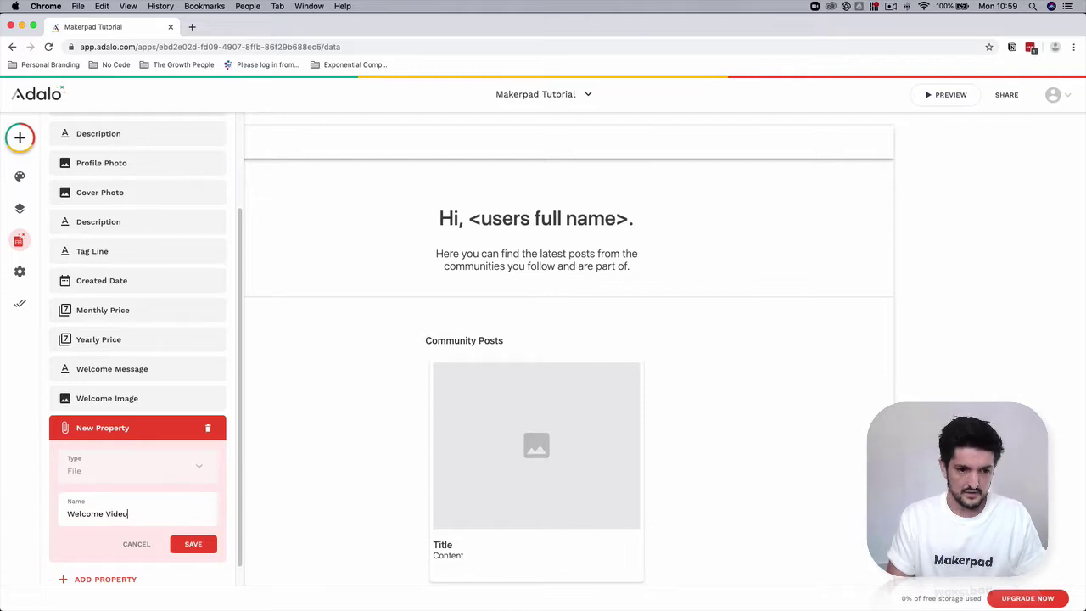
key(Return)
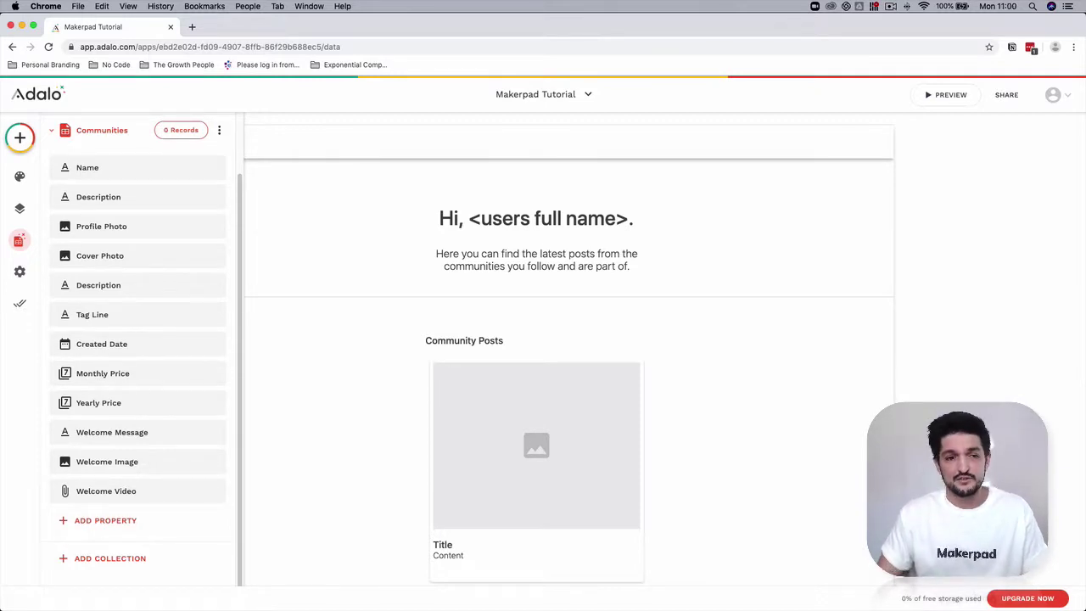
Step: Review the property type list, including Relationship, and close it without adding anything
click(141, 521)
mouse_move(136, 498)
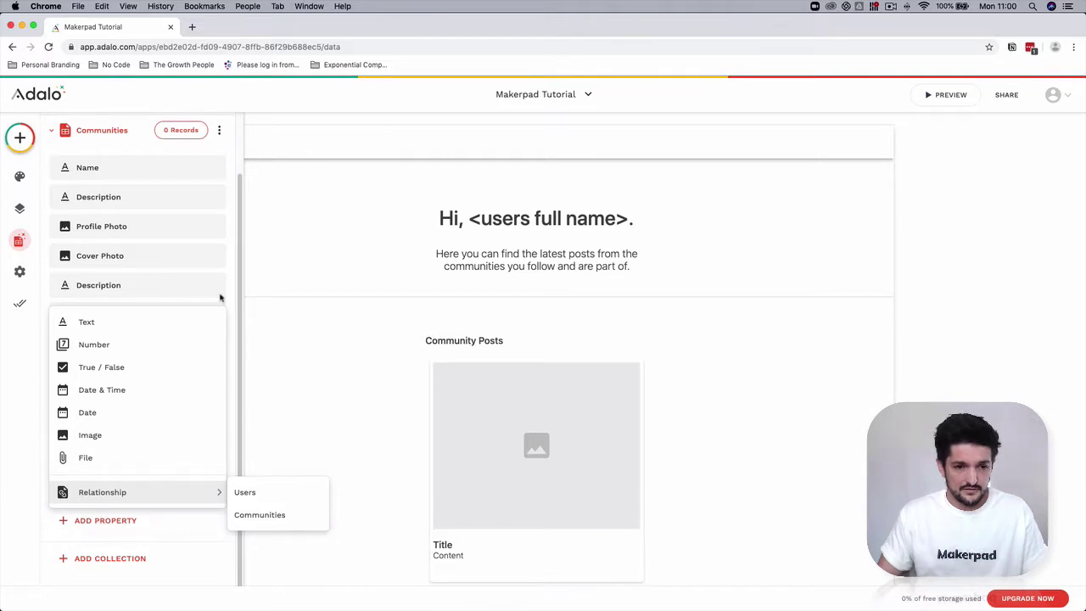
click(230, 218)
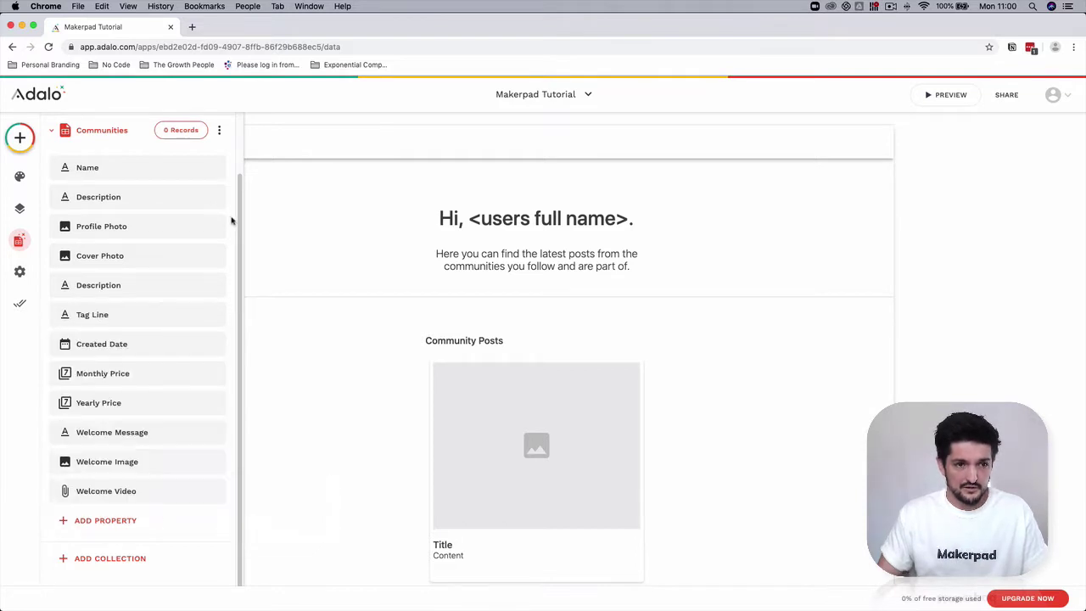
Step: Collapse Communities and create a new Posts collection
click(52, 132)
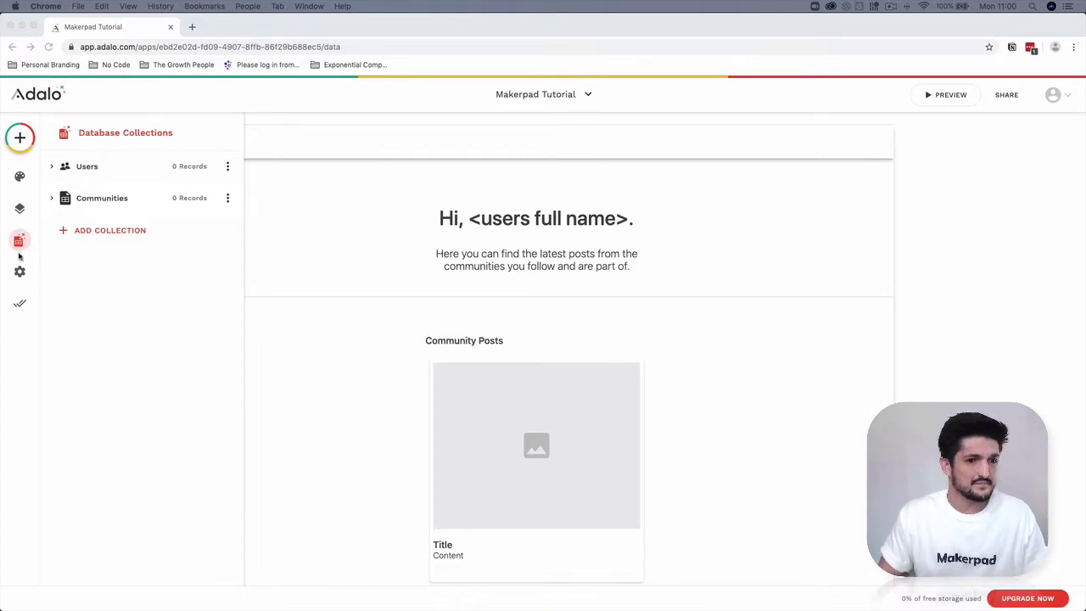
click(138, 232)
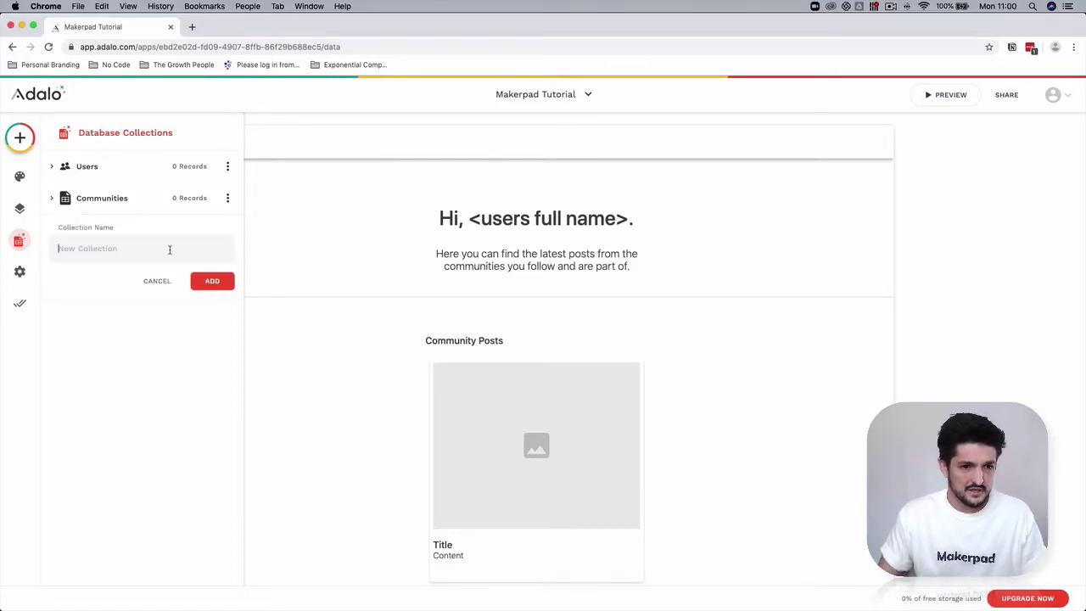
text(Posts)
key(Return)
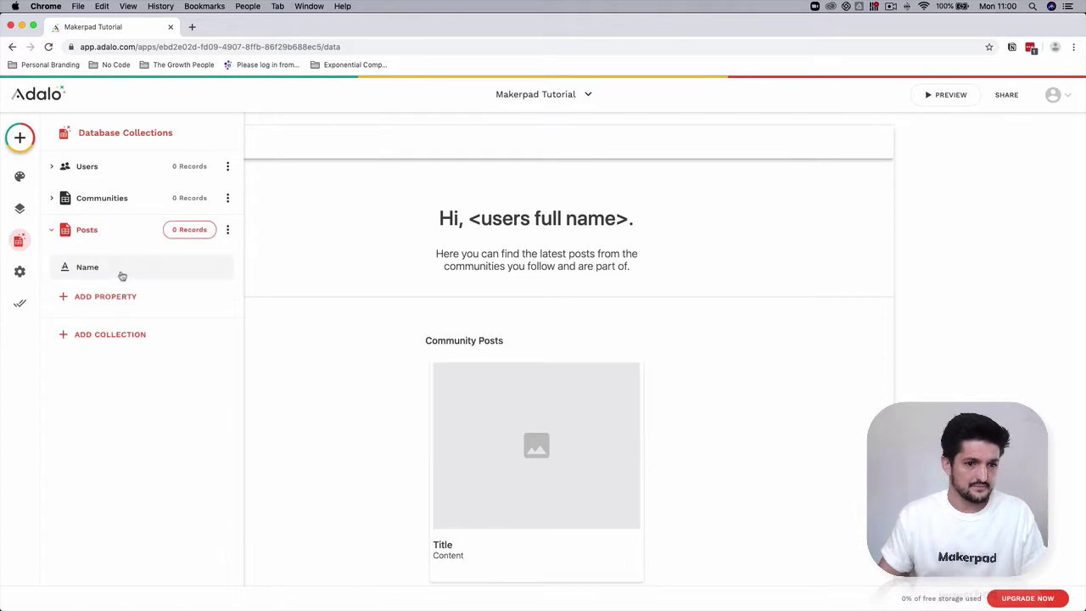
Step: Give Posts a Content text property and a Content Image image property
click(151, 299)
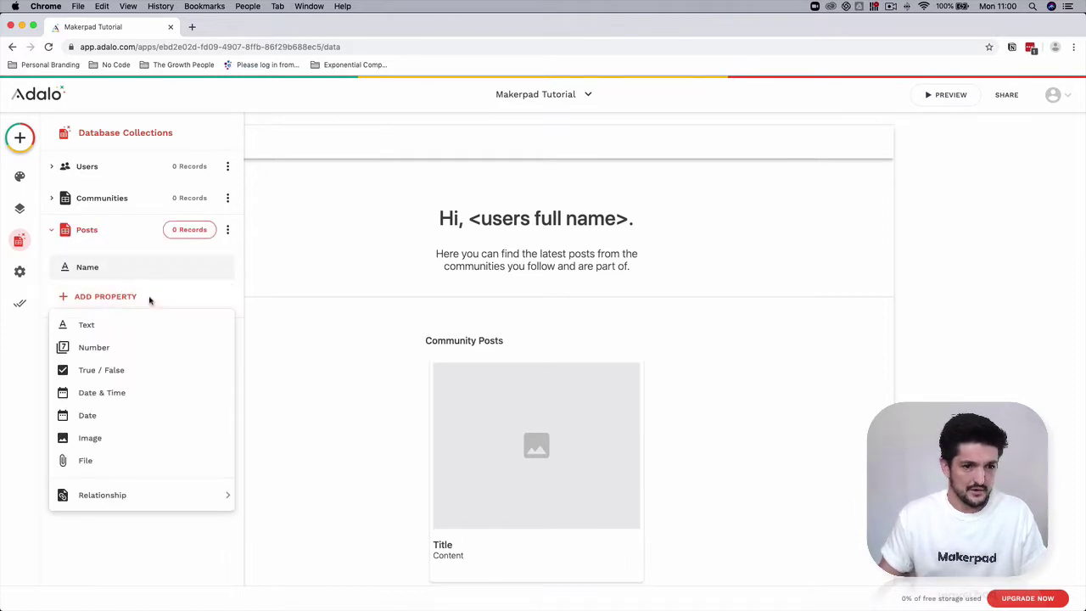
click(132, 328)
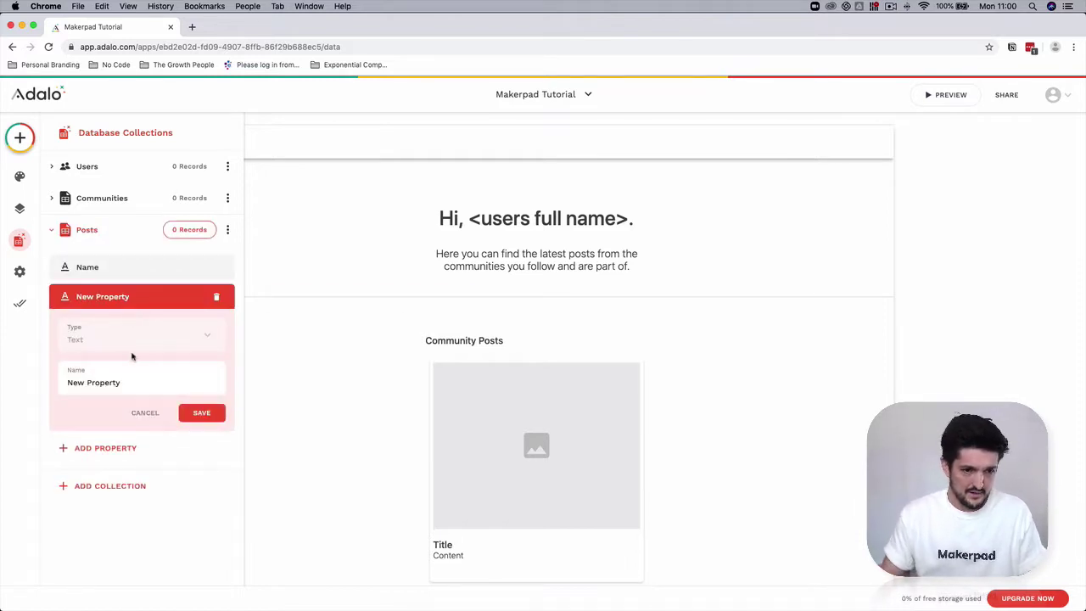
triple_click(140, 387)
text(Content)
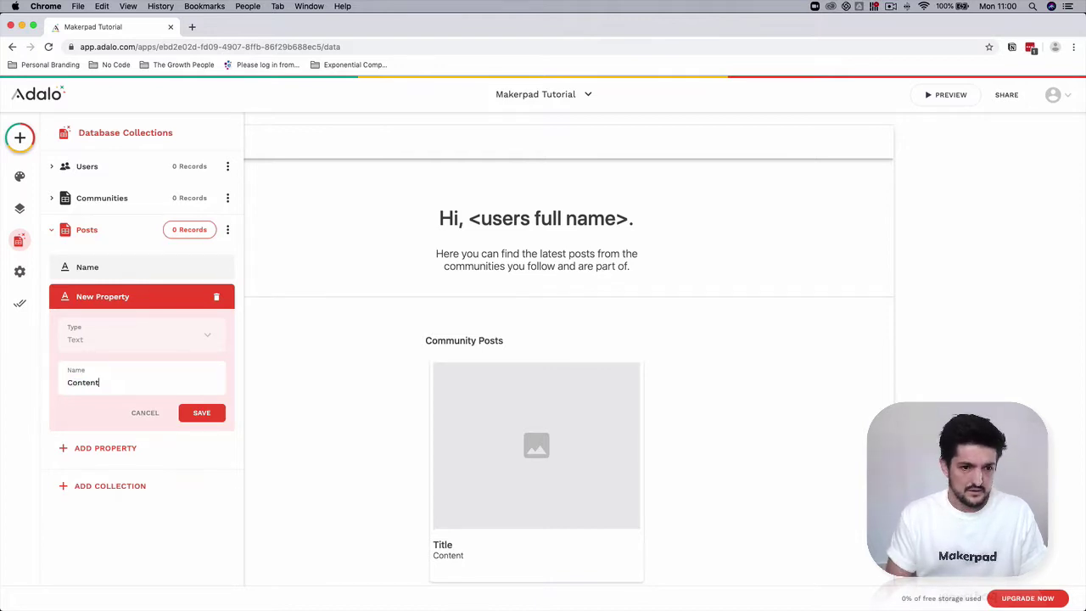
key(Return)
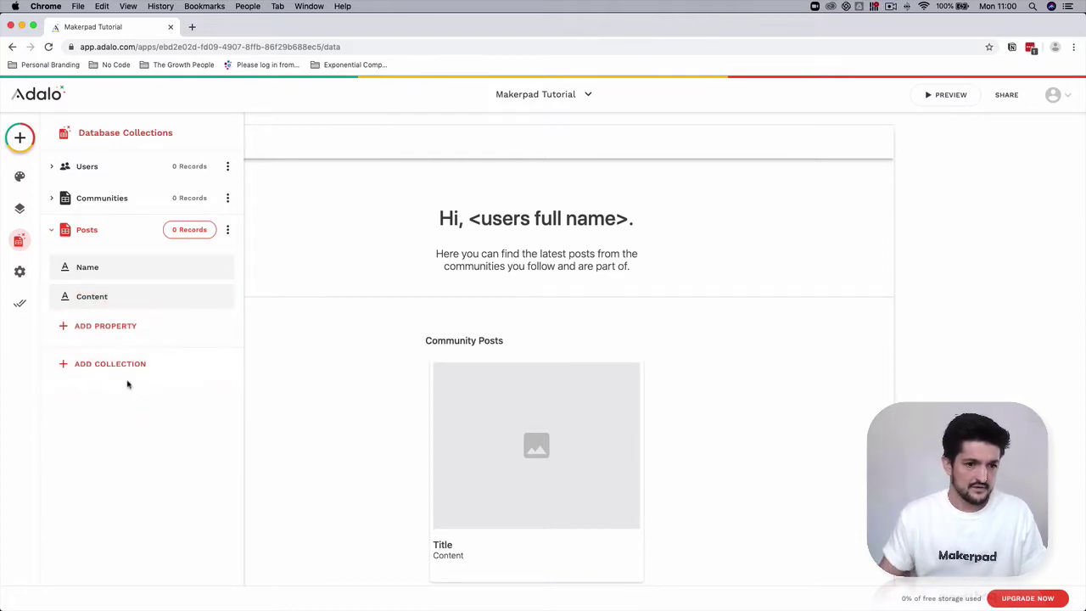
click(128, 325)
click(138, 466)
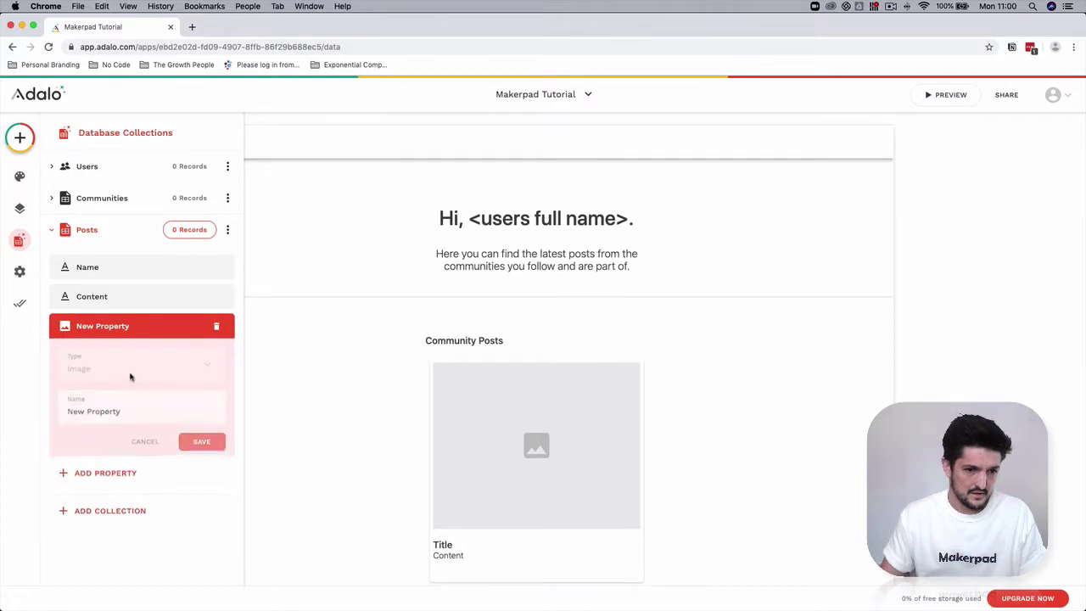
triple_click(132, 411)
text(Content Image)
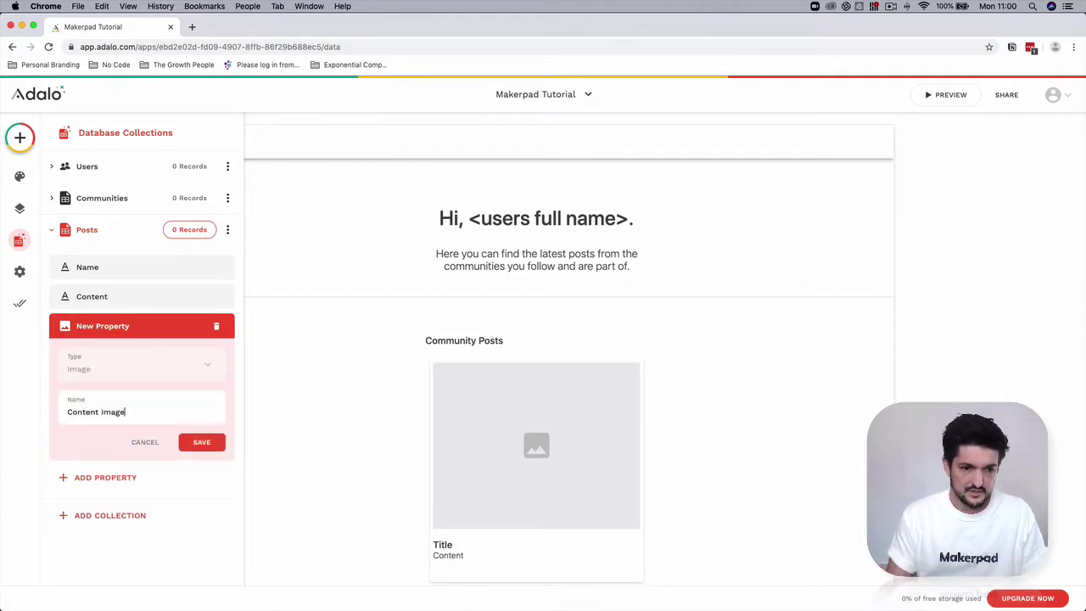
key(Return)
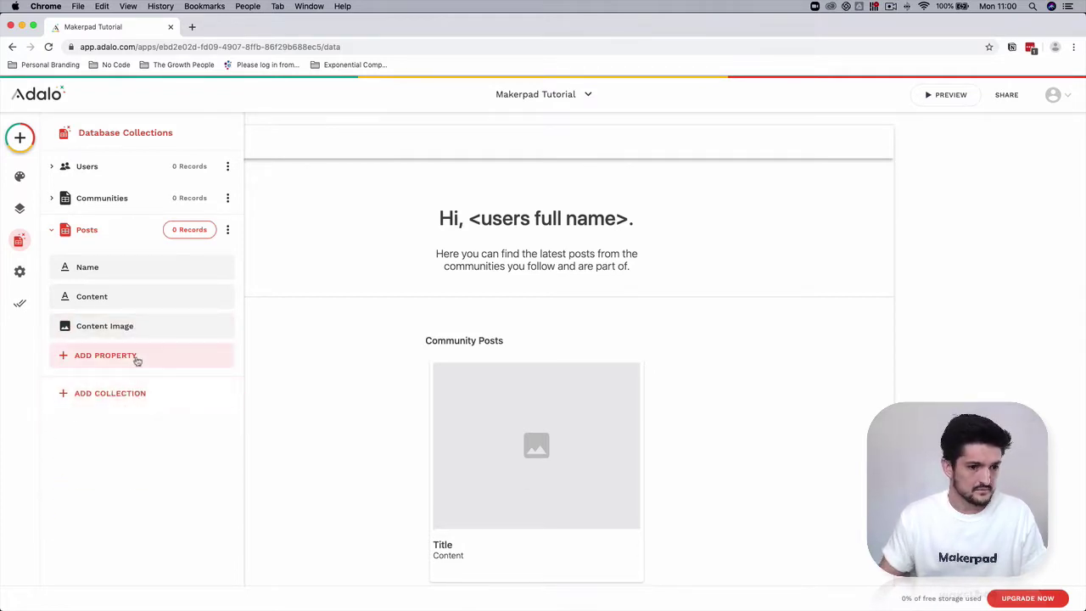
Step: Add a Created At date property to Posts
click(136, 357)
click(127, 249)
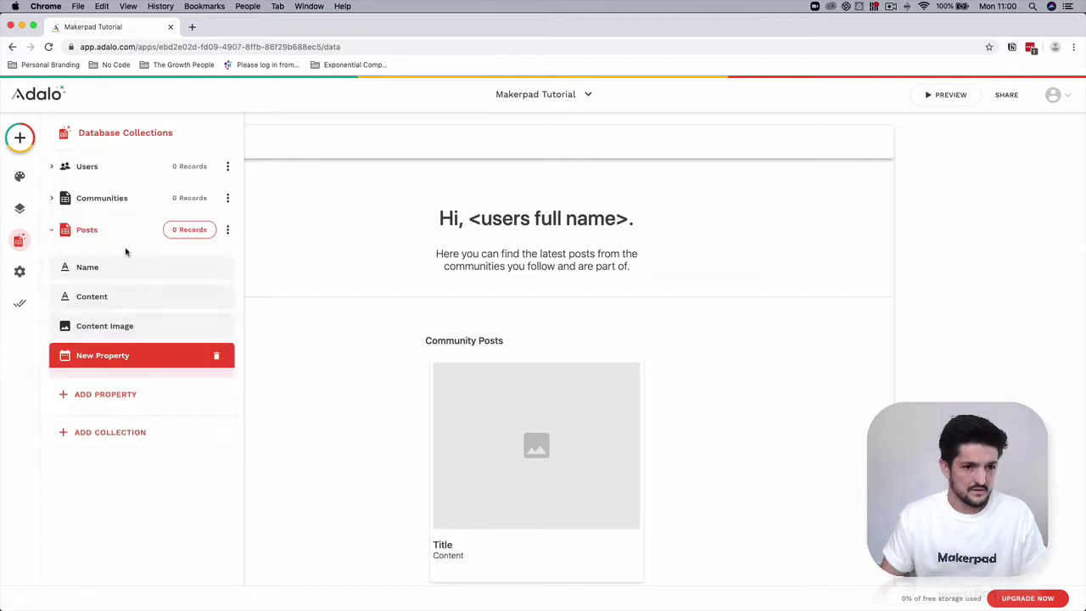
triple_click(129, 441)
text(C)
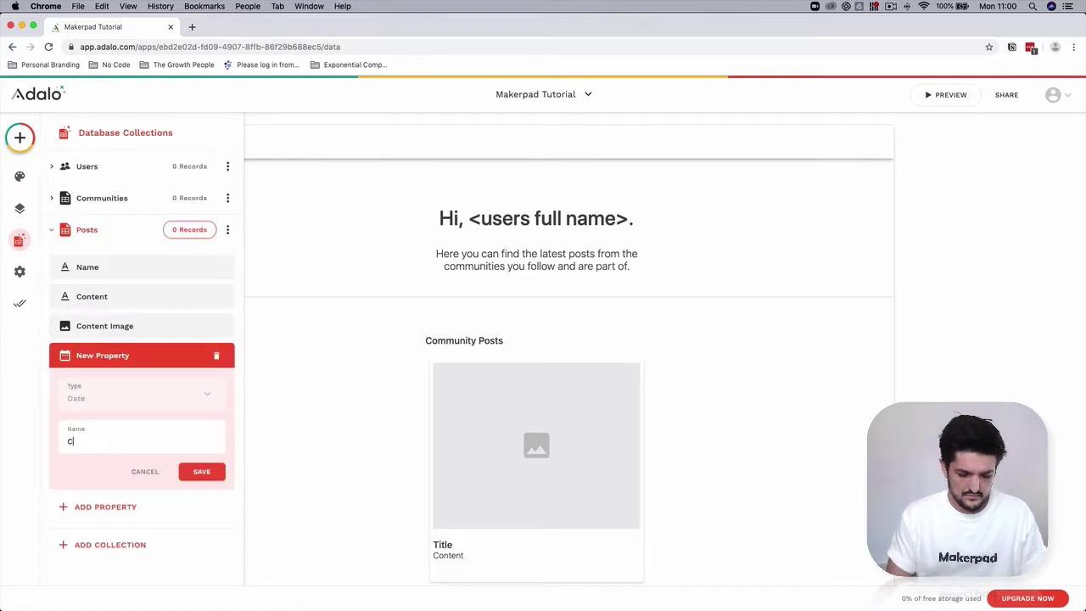
text(reated At)
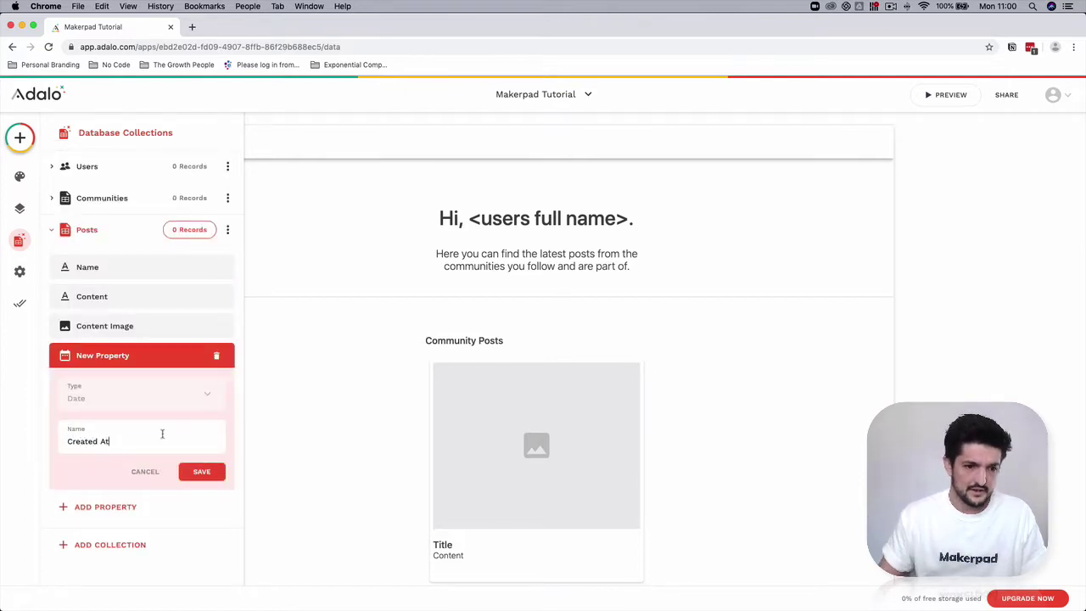
click(201, 471)
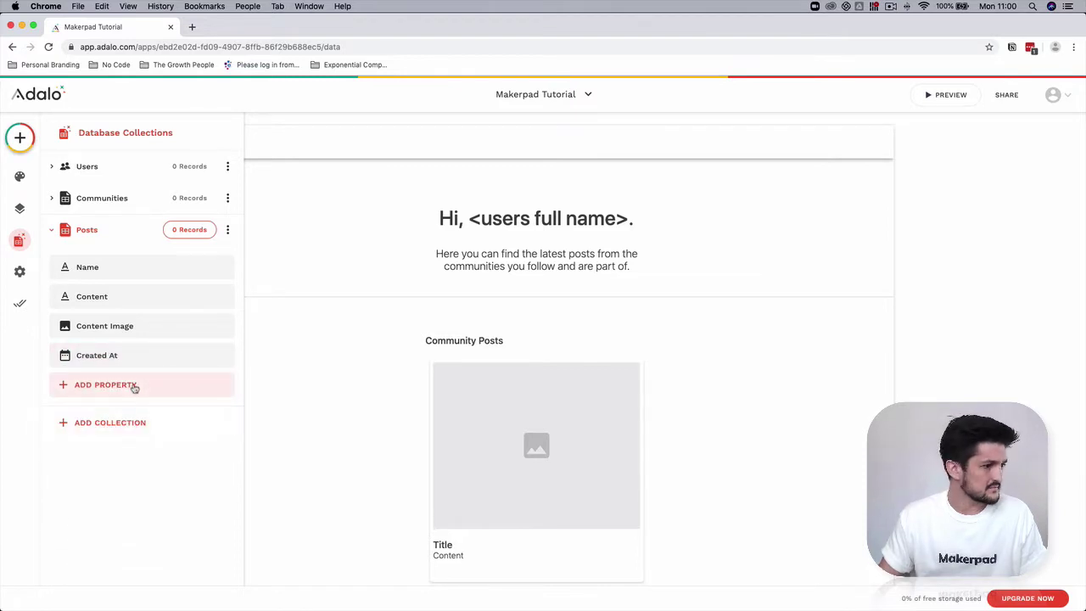
Step: Add a Members Only true/false property to Posts
click(135, 386)
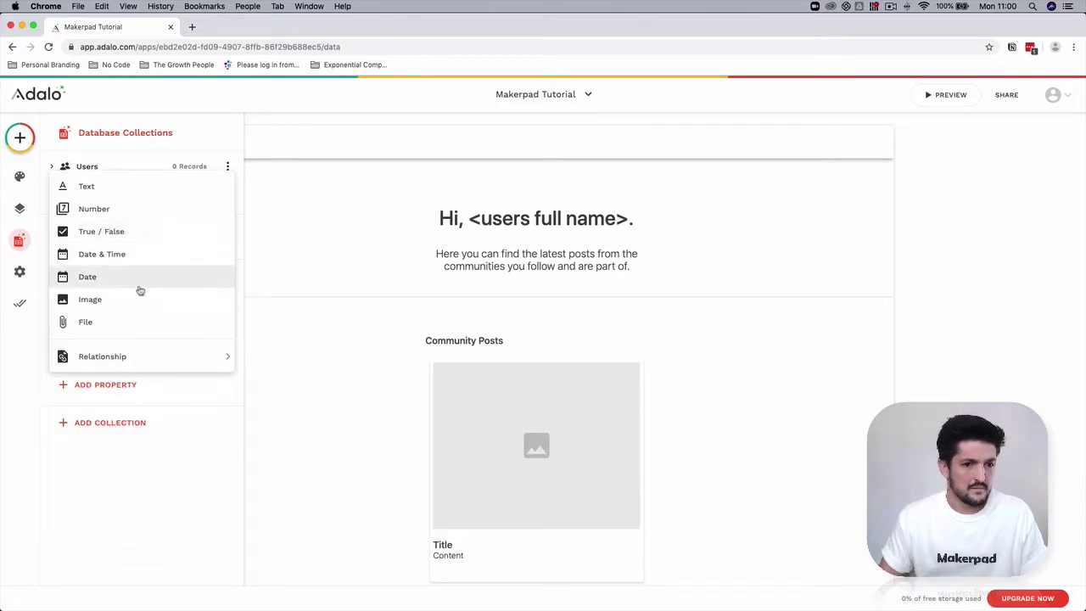
click(145, 232)
triple_click(123, 472)
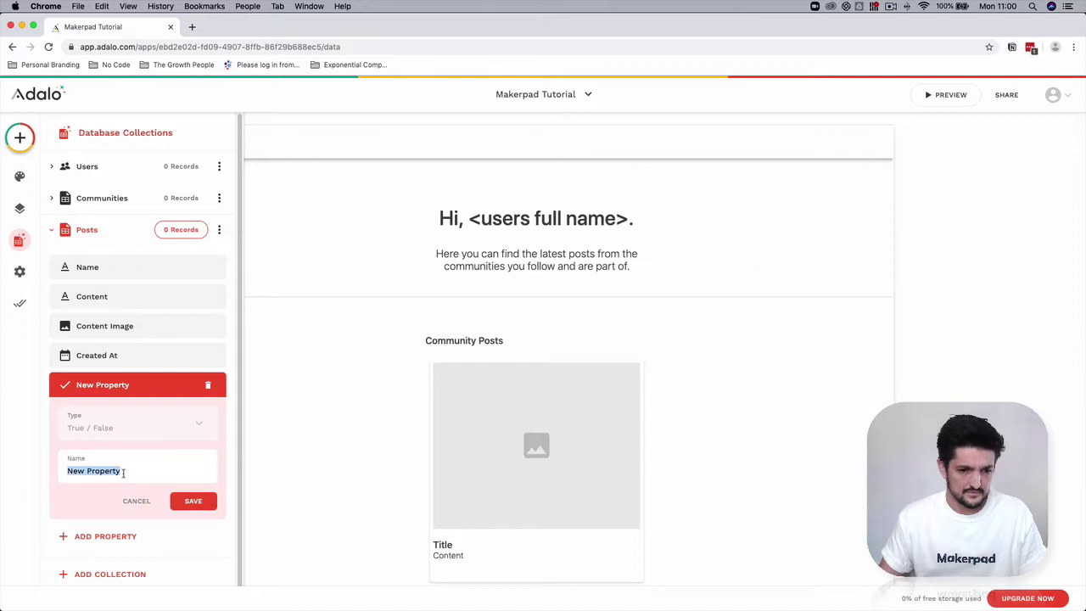
text(Members O)
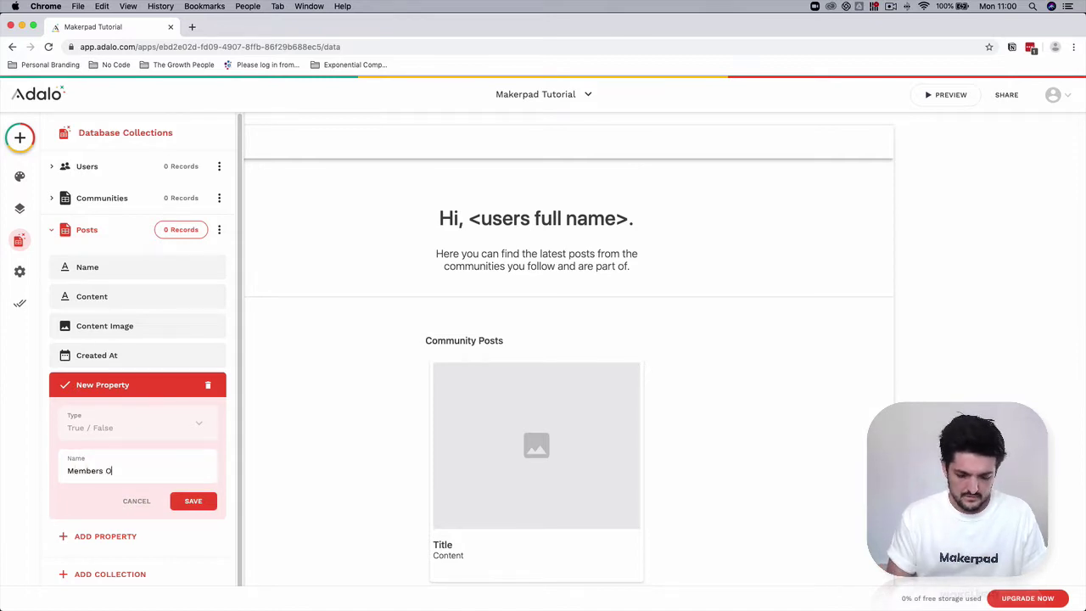
text(nly)
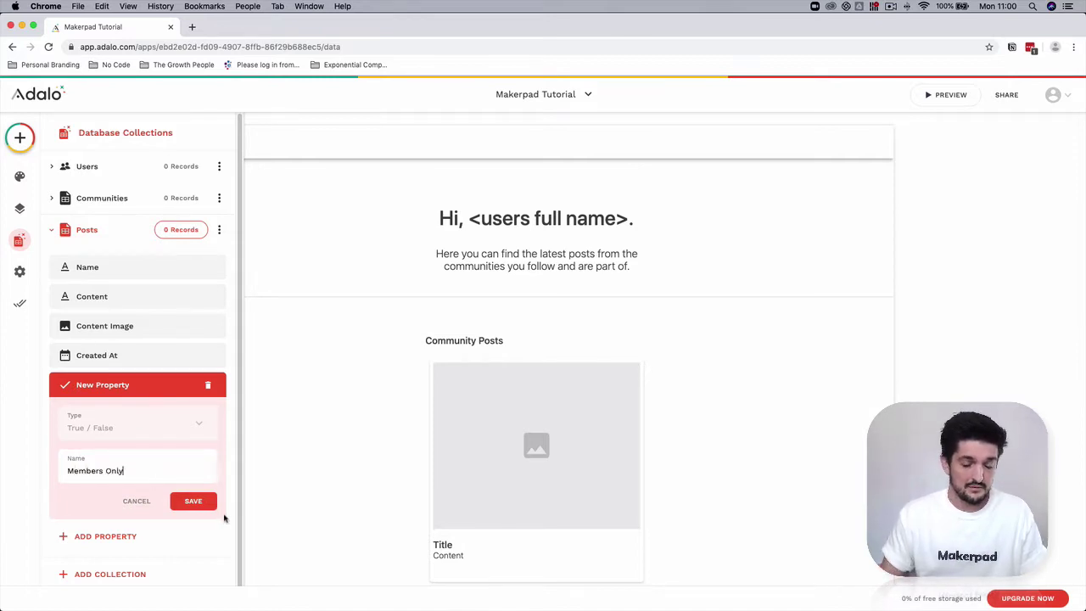
click(211, 505)
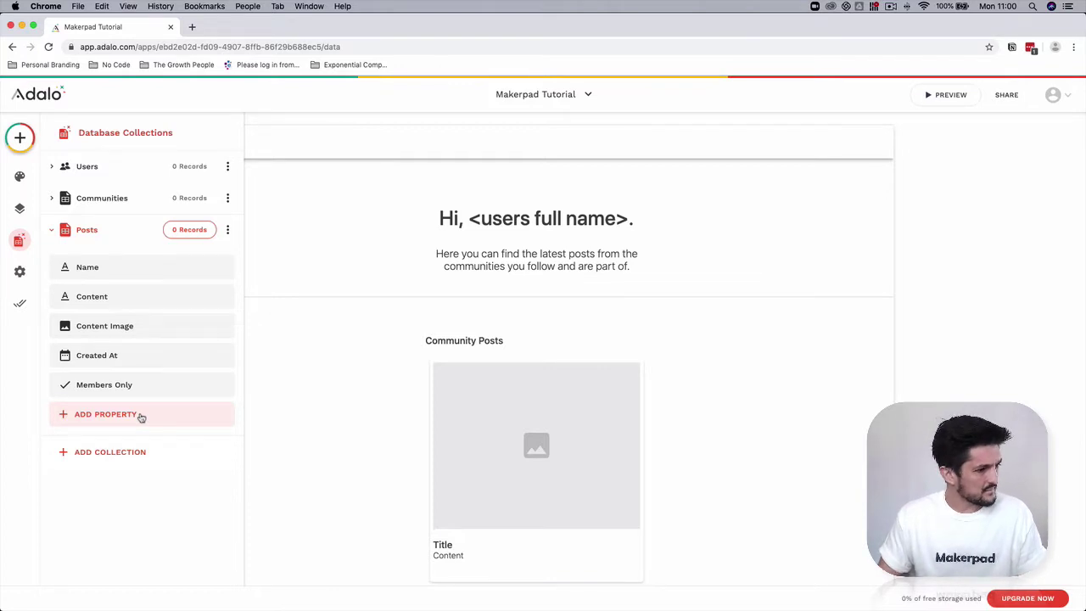
Step: Add a Likes number property to Posts, then collapse the collection
click(141, 418)
click(133, 238)
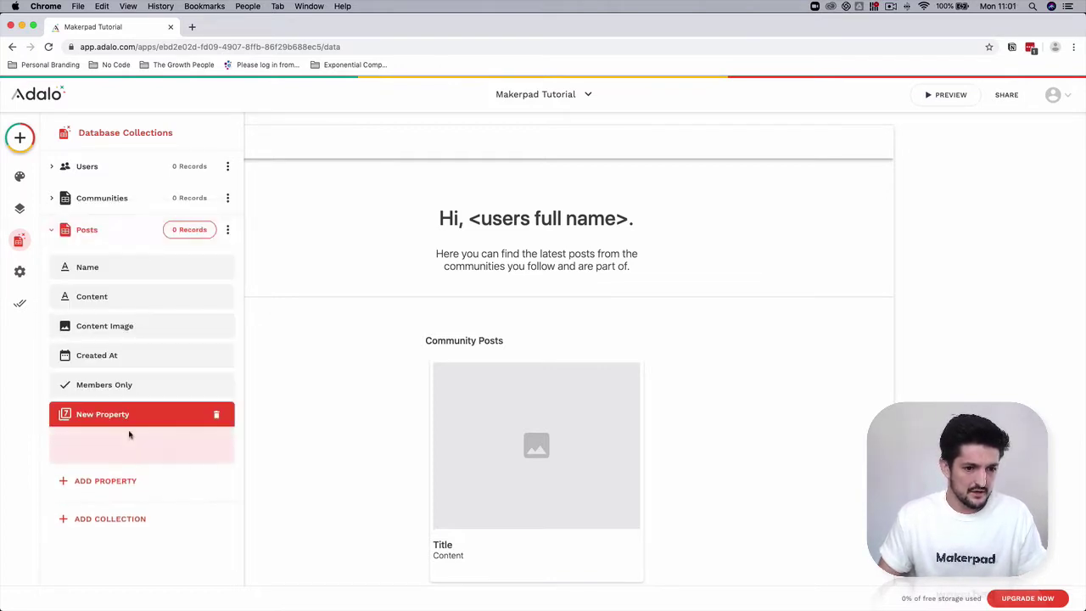
click(125, 498)
text(Likes)
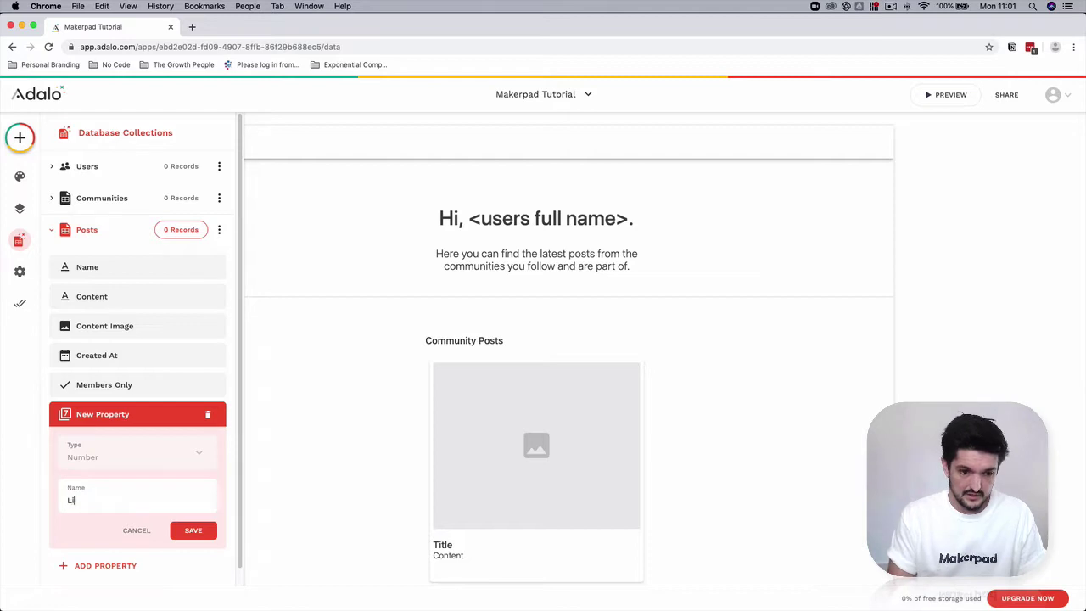
click(202, 538)
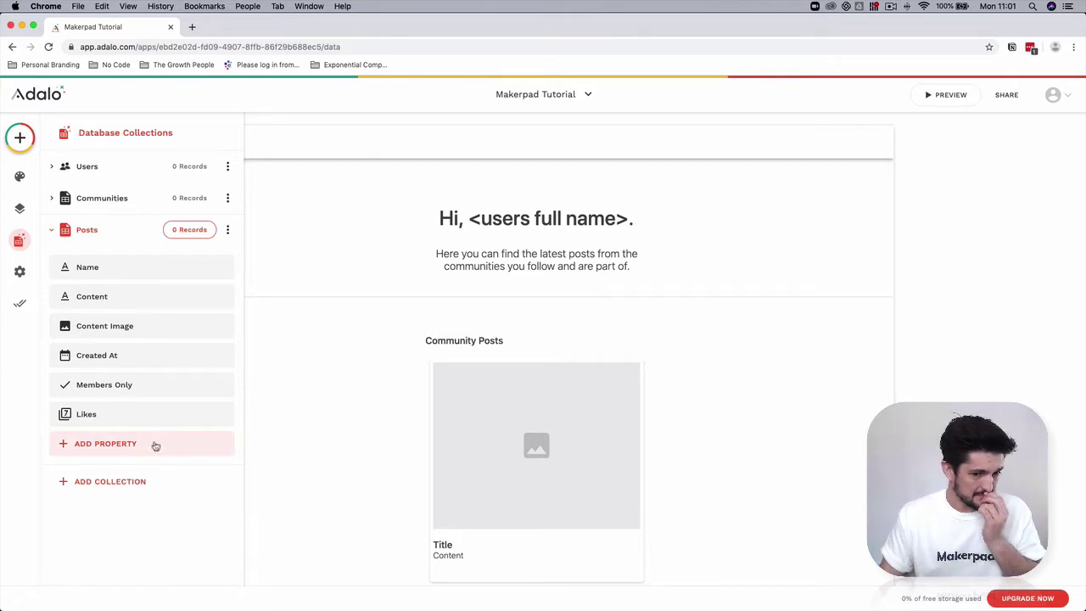
click(52, 230)
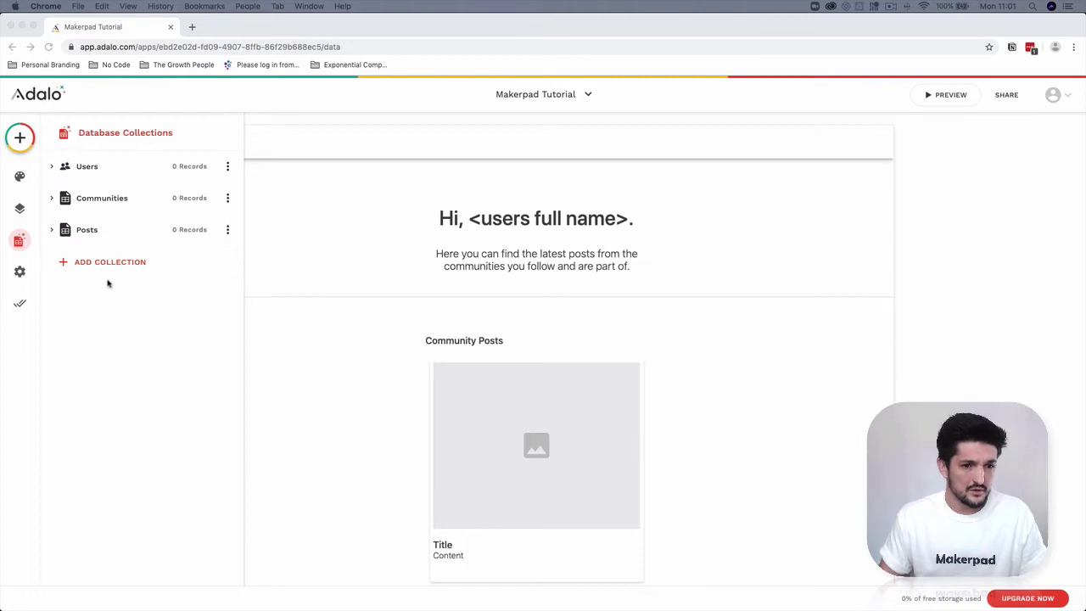
Step: Create a Categories collection and collapse it
click(132, 265)
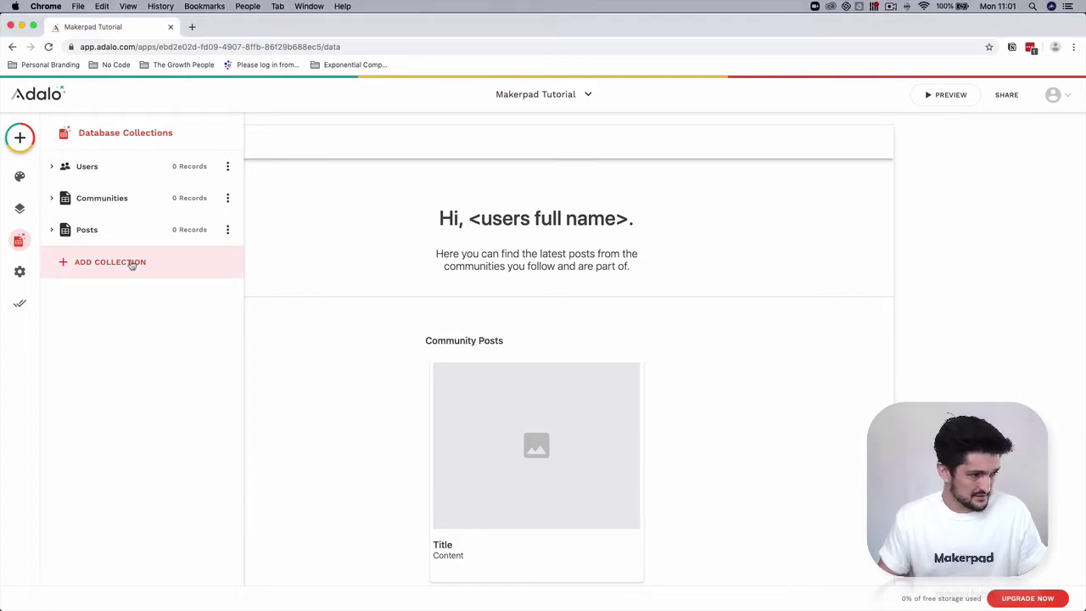
click(132, 265)
text(Categories)
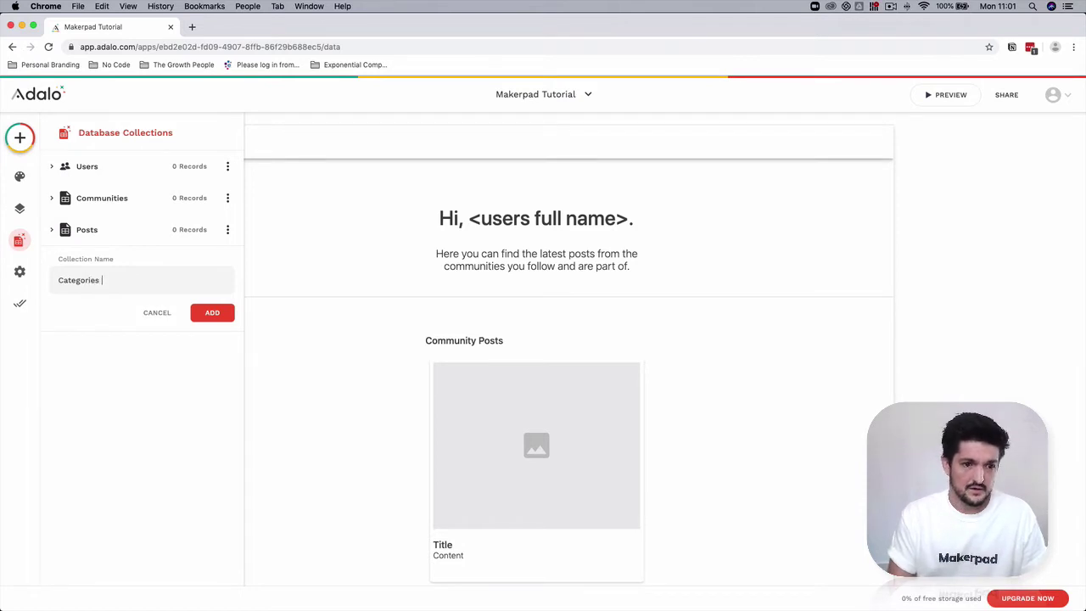
key(Return)
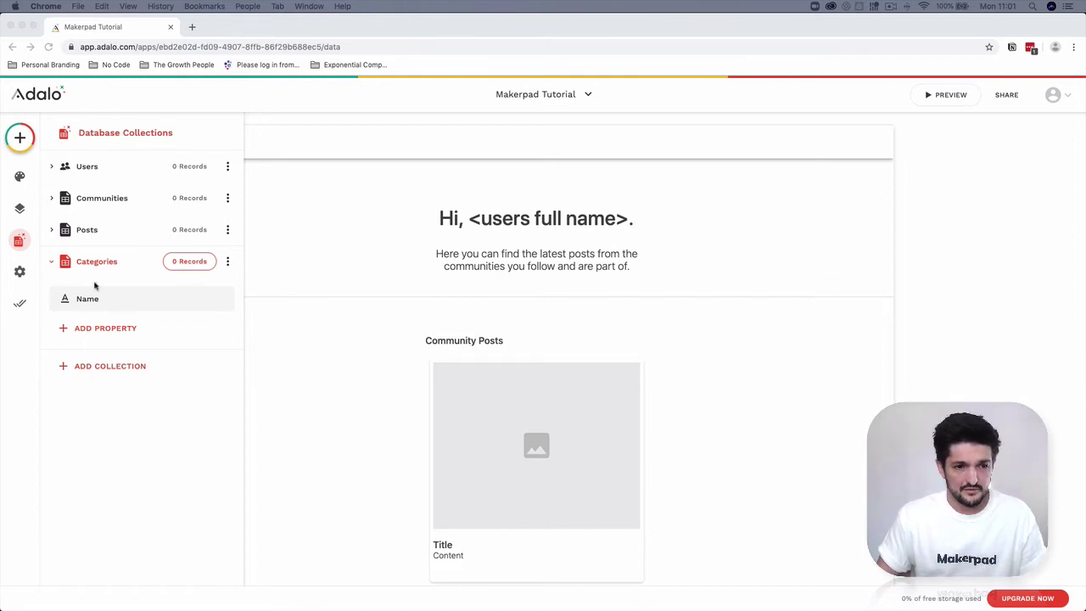
click(51, 264)
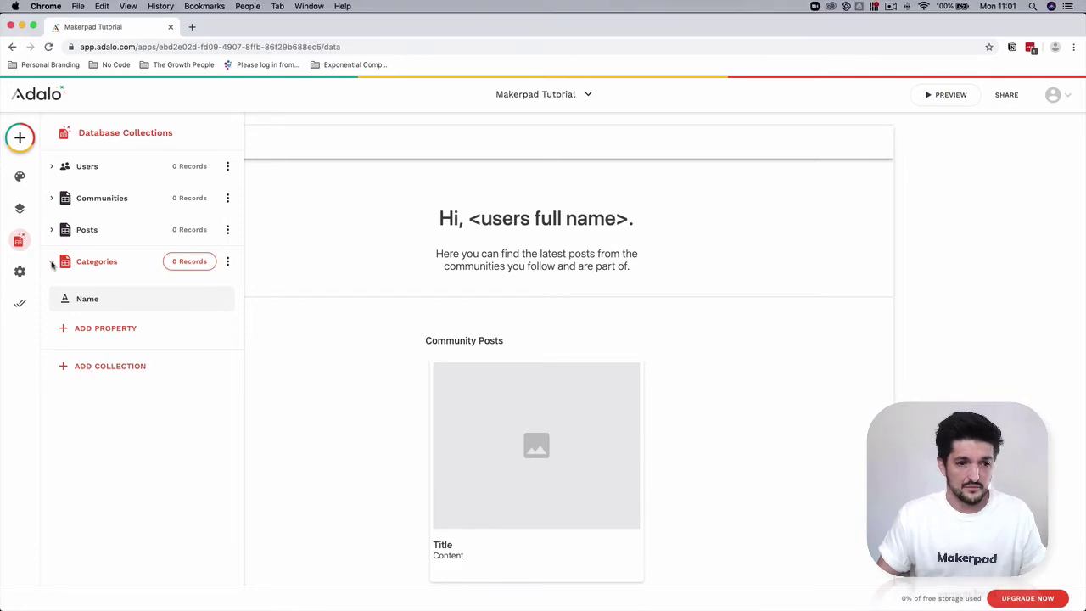